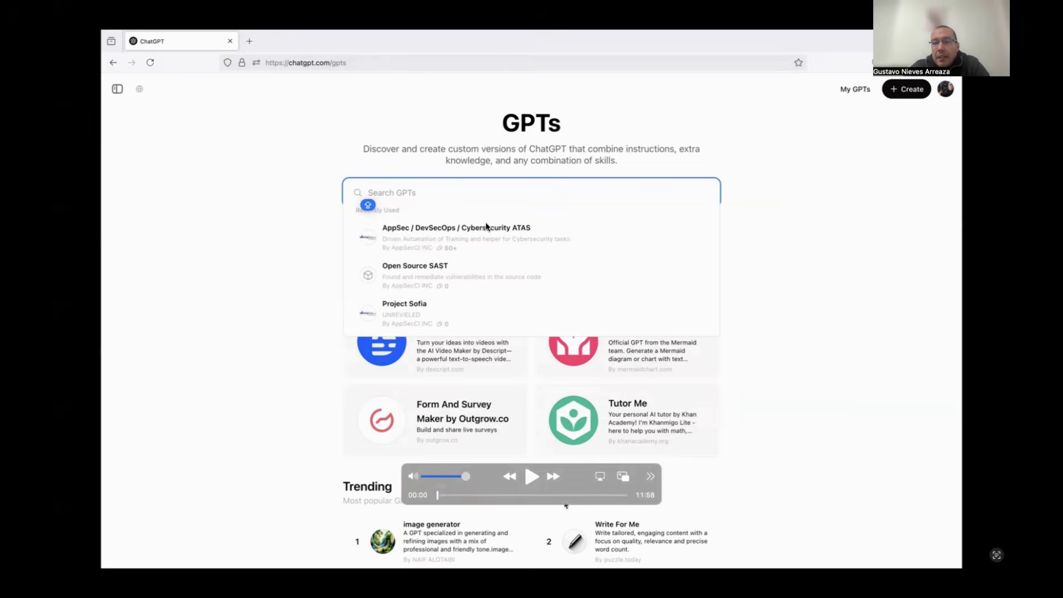
Step: Open the AppSec / DevSecOps / Cybersecurity ATAS GPT from the recently used GPTs list
left_click(527, 478)
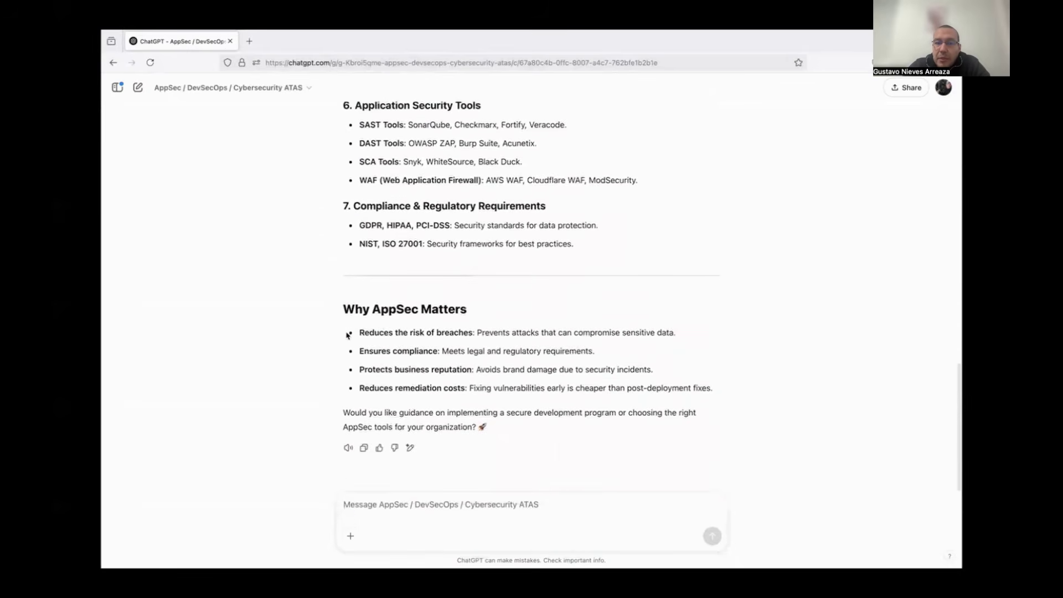
Step: Mark the four Why AppSec Matters points, then open the Code Execution snippets folder on GitHub
left_click_drag(348, 335, 726, 409)
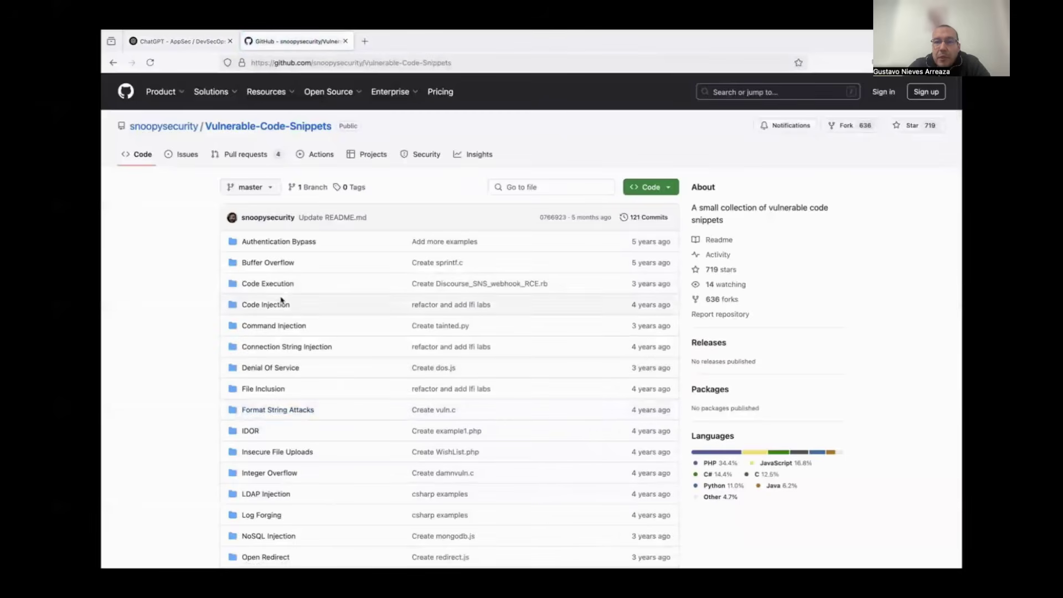
left_click(283, 288)
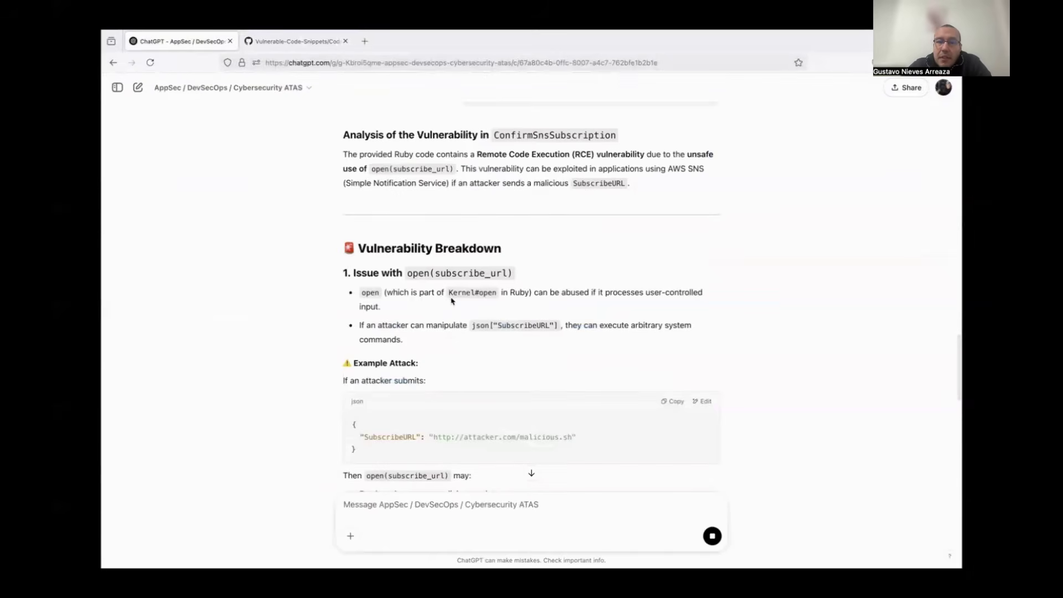
Step: Follow the streaming analysis and mark the subscribe_url argument in its advice
scroll(451, 301, "down", 2)
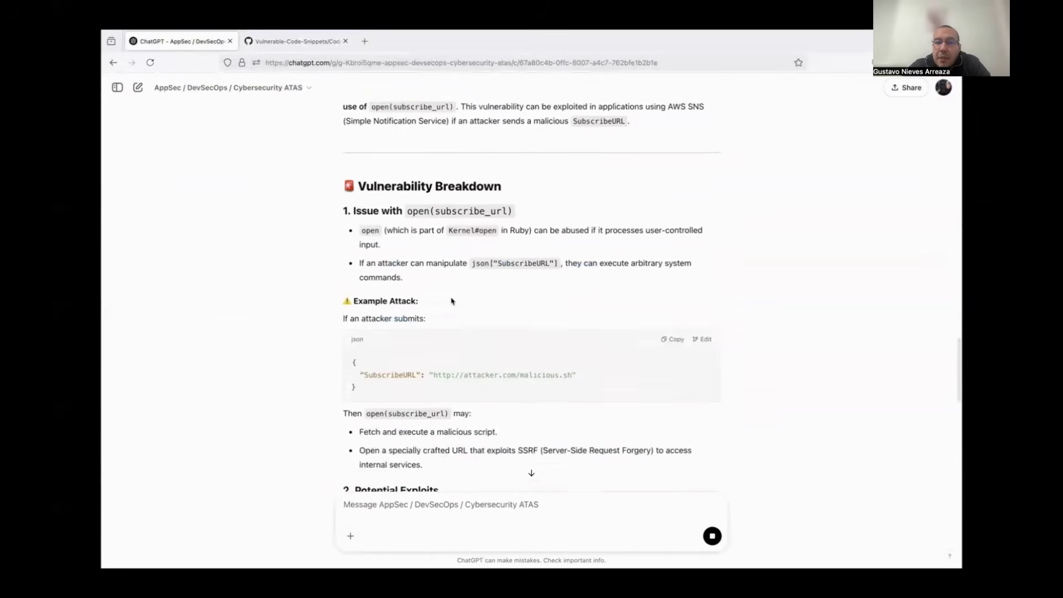
scroll(451, 300, "down", 3)
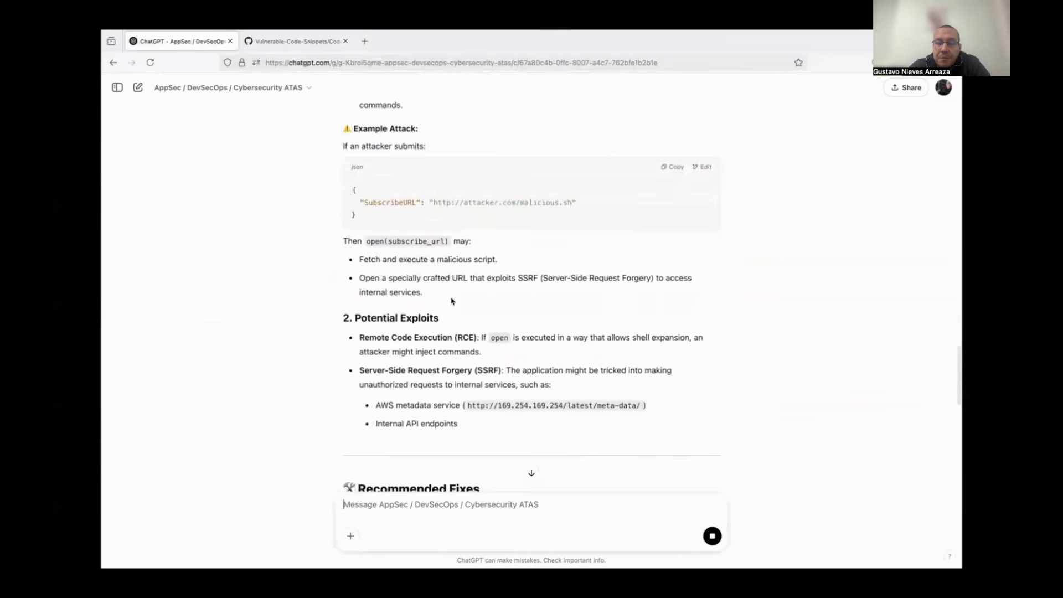
scroll(451, 300, "up", 2)
scroll(451, 301, "up", 1)
scroll(452, 300, "down", 1)
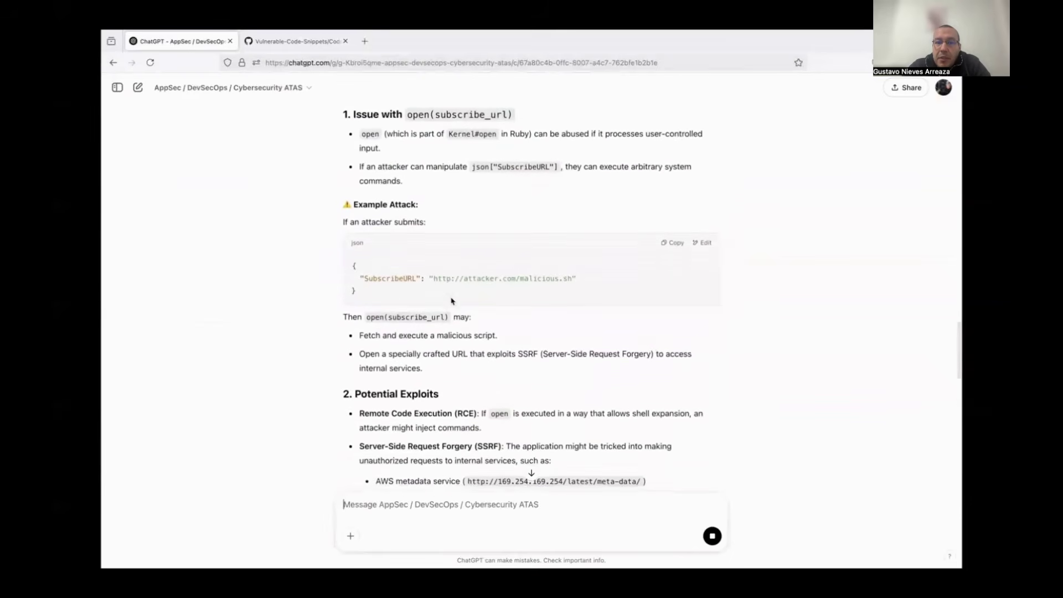
scroll(451, 300, "down", 1)
scroll(451, 301, "down", 1)
scroll(452, 301, "down", 1)
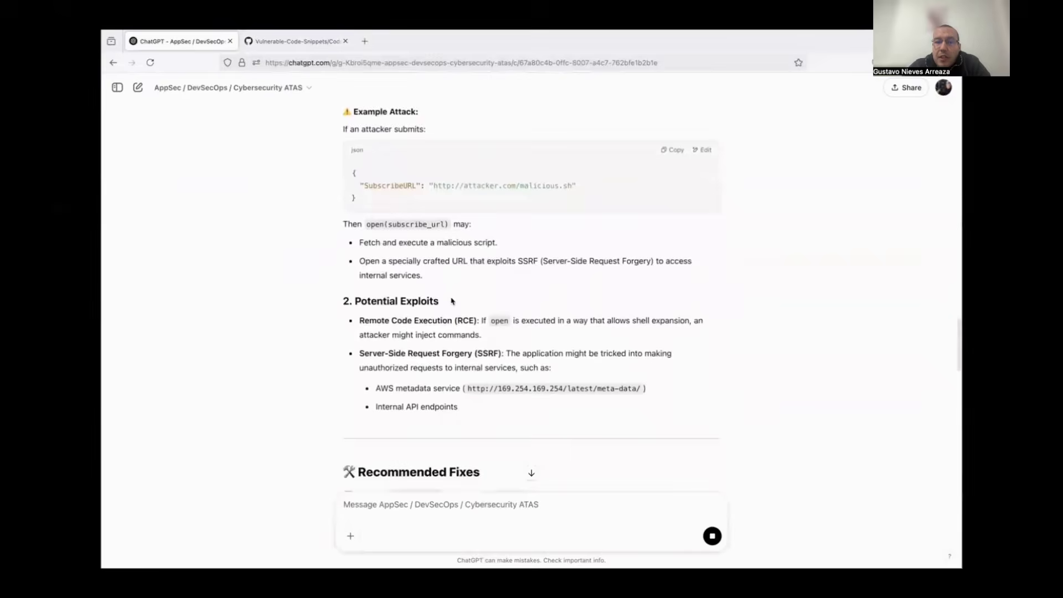
scroll(451, 301, "down", 1)
scroll(451, 300, "down", 1)
scroll(451, 300, "down", 1)
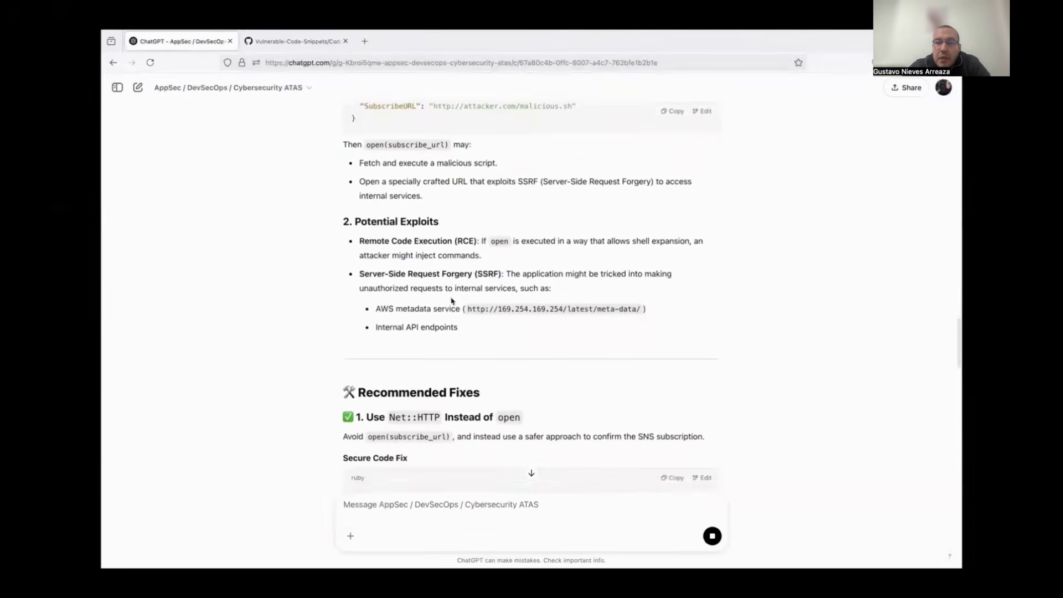
scroll(451, 301, "down", 1)
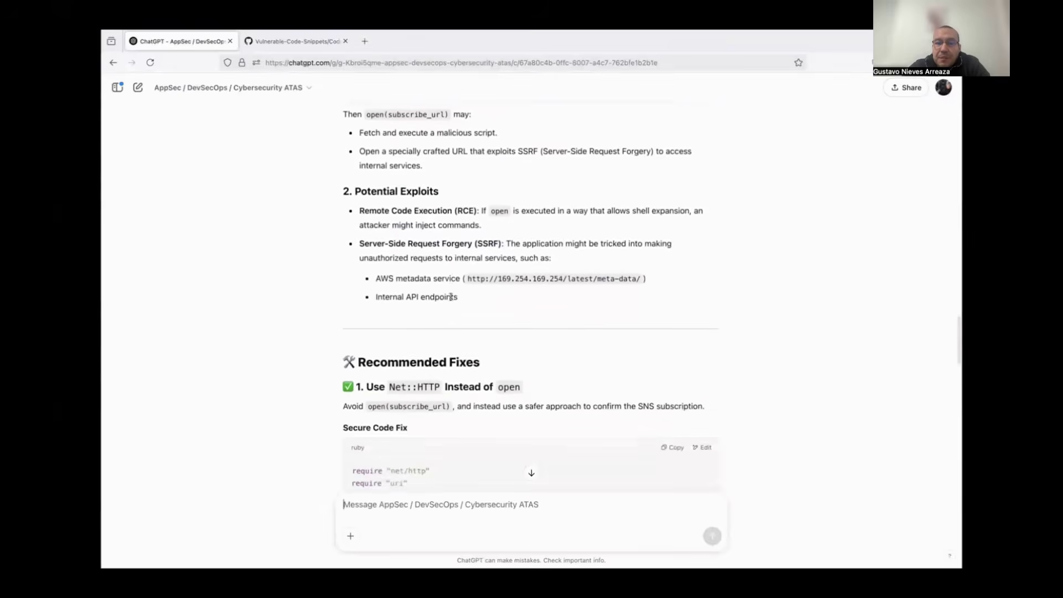
scroll(451, 301, "down", 3)
scroll(451, 297, "down", 3)
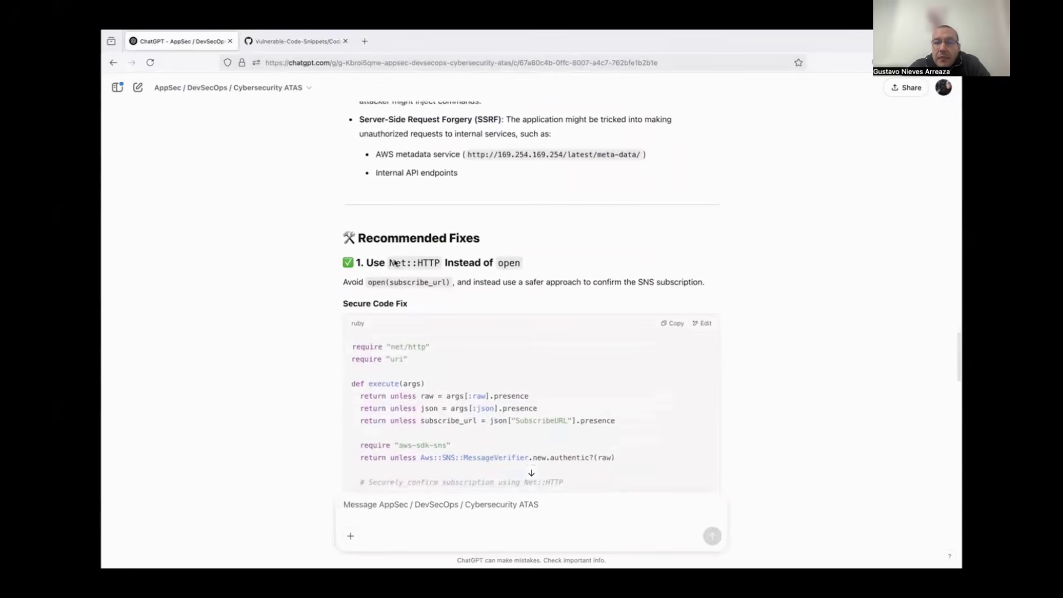
scroll(448, 327, "down", 2)
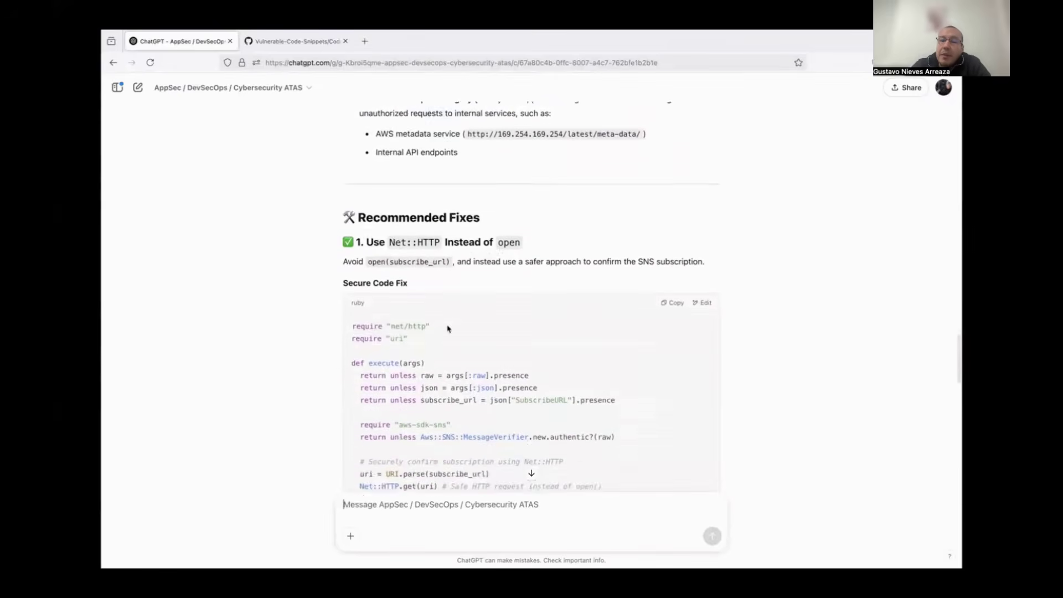
scroll(448, 329, "down", 2)
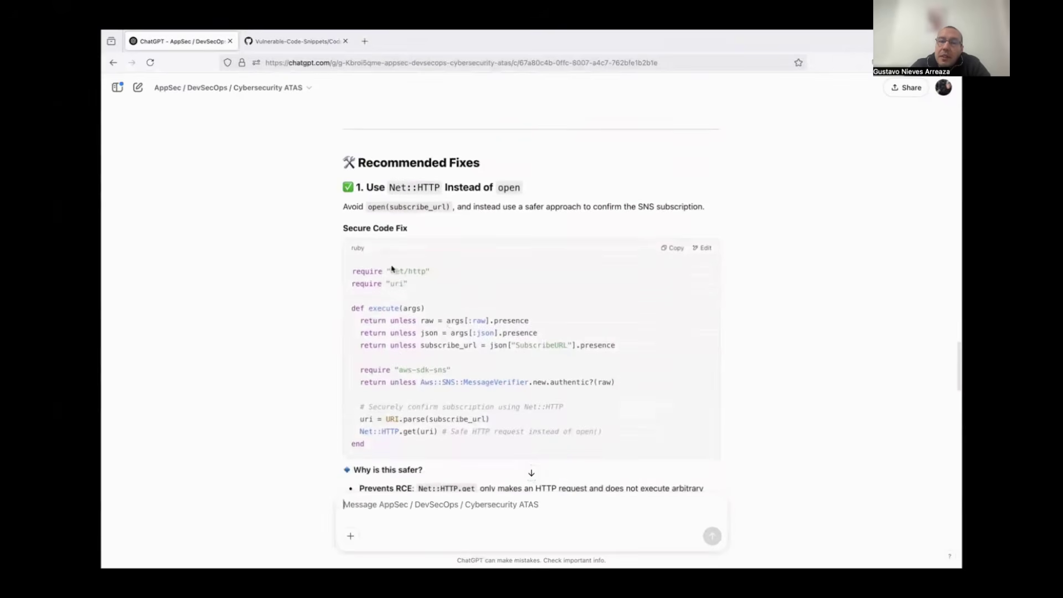
double_click(403, 211)
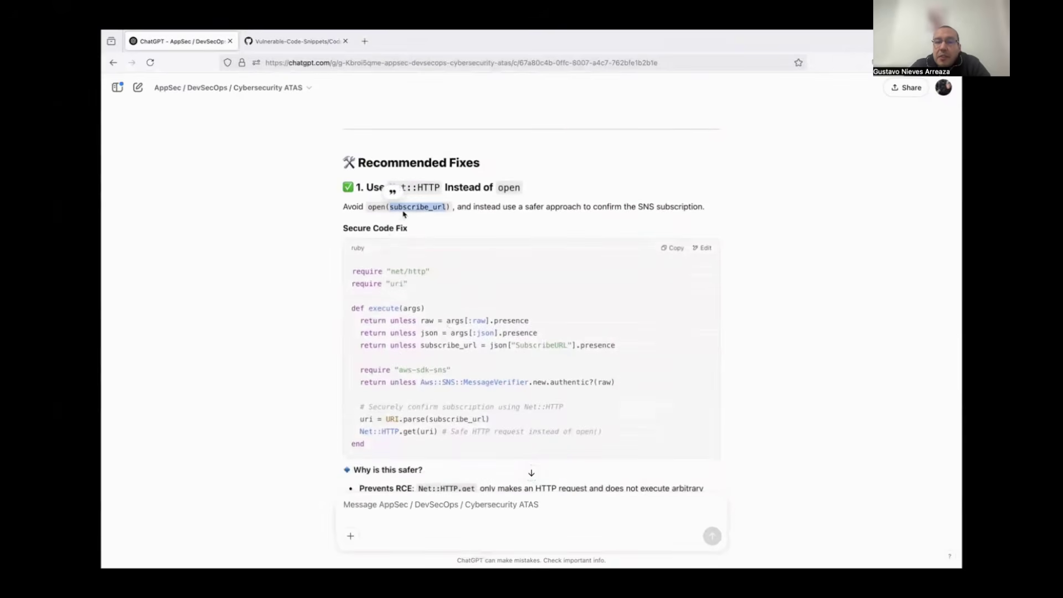
Step: Highlight the vulnerable open() call and the safe Net::HTTP.get request line
scroll(403, 215, "up", 5)
scroll(403, 214, "up", 5)
scroll(403, 215, "up", 3)
scroll(404, 214, "up", 5)
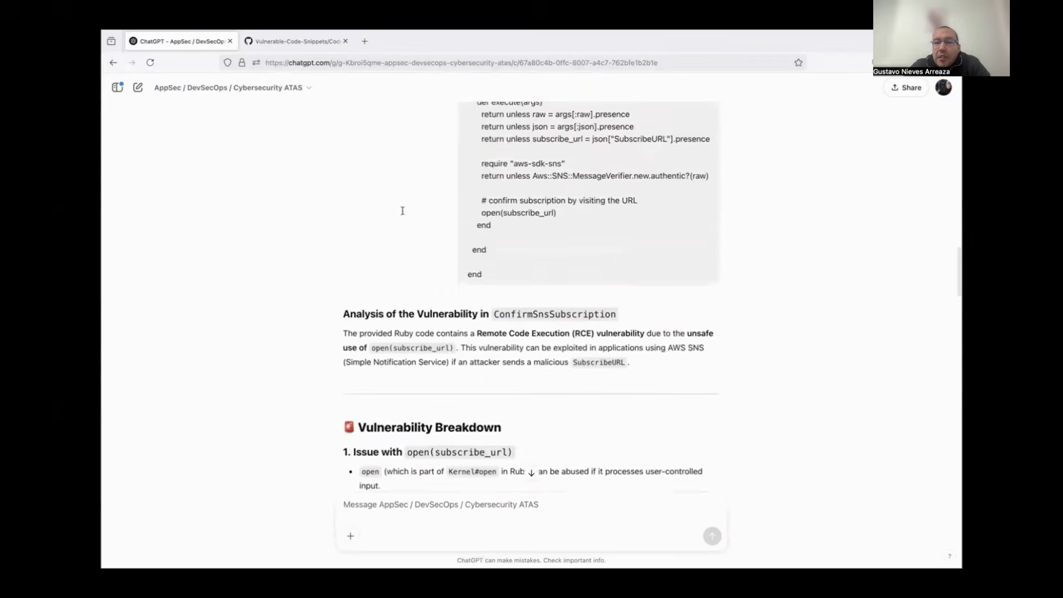
scroll(403, 214, "up", 5)
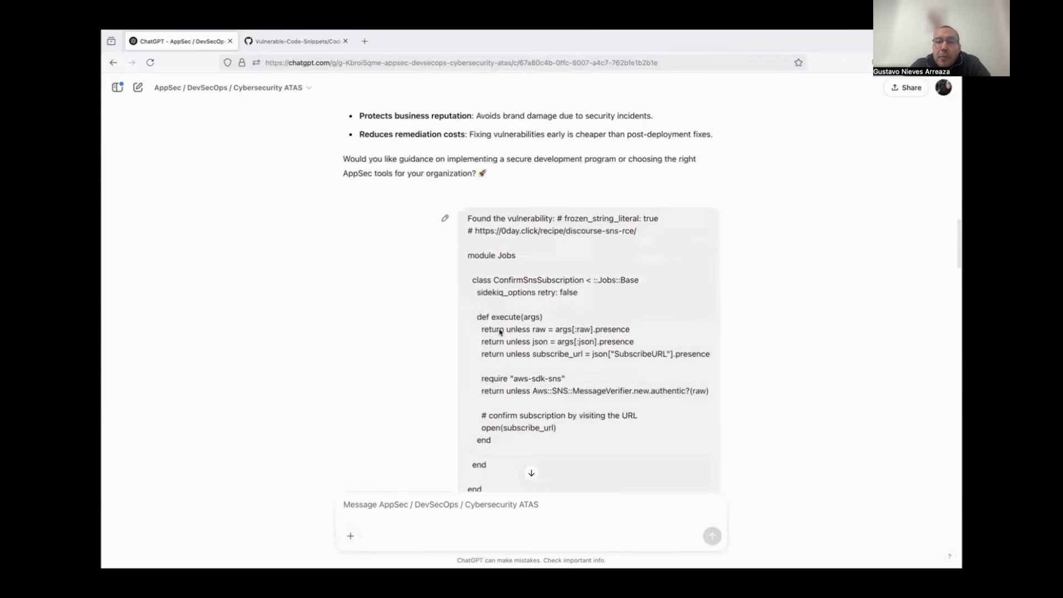
left_click_drag(483, 431, 570, 432)
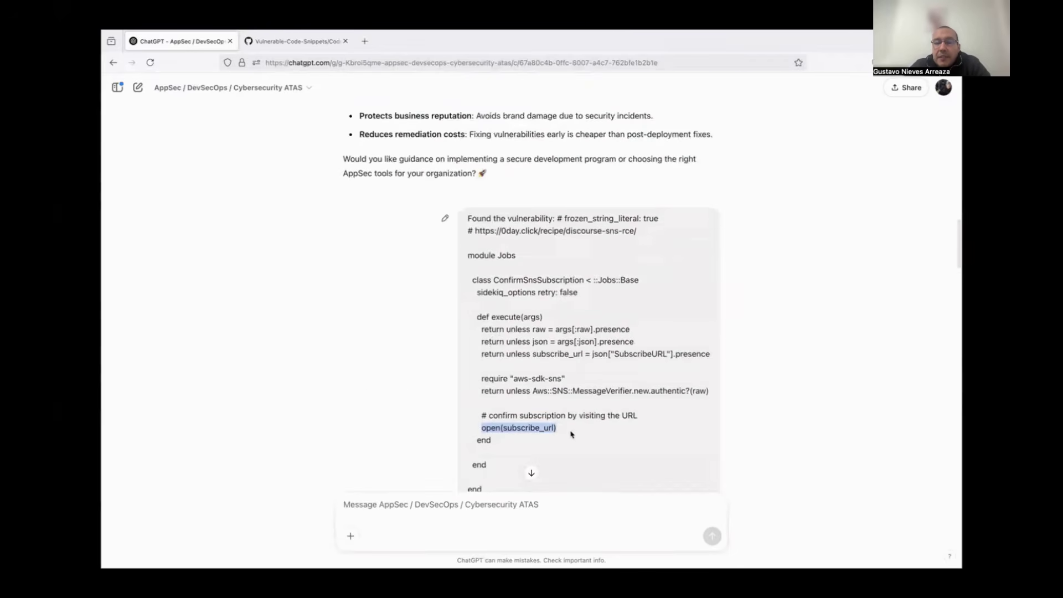
scroll(570, 433, "down", 10)
scroll(571, 434, "down", 3)
scroll(571, 434, "down", 6)
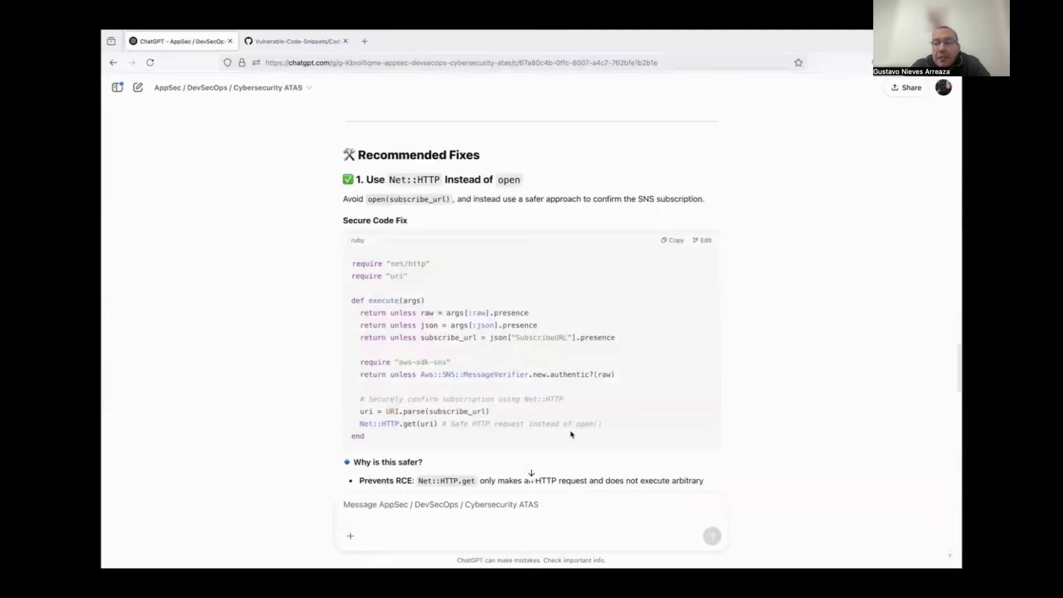
scroll(571, 435, "down", 1)
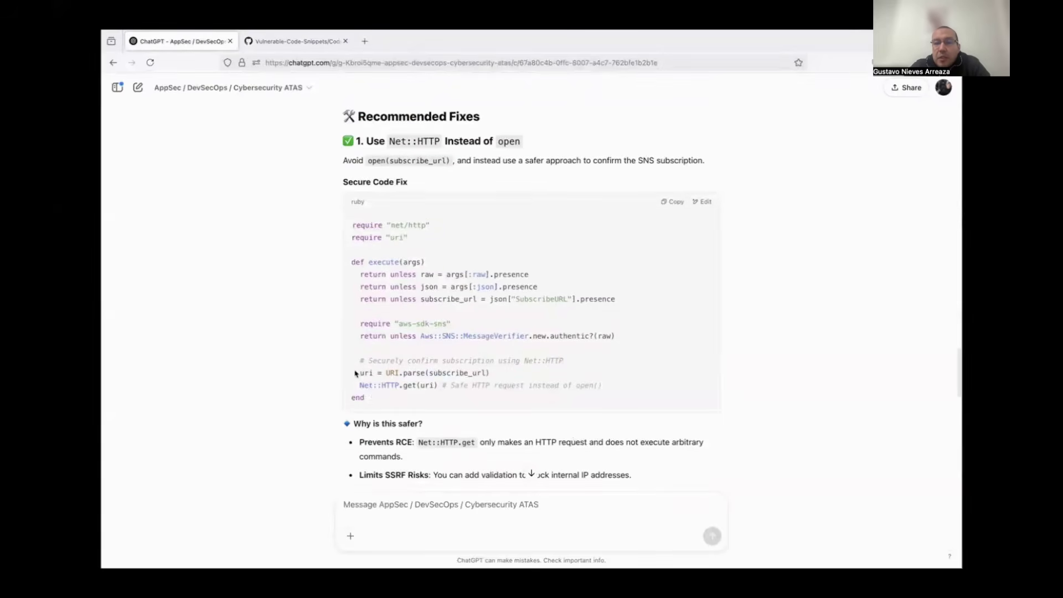
left_click_drag(359, 384, 620, 389)
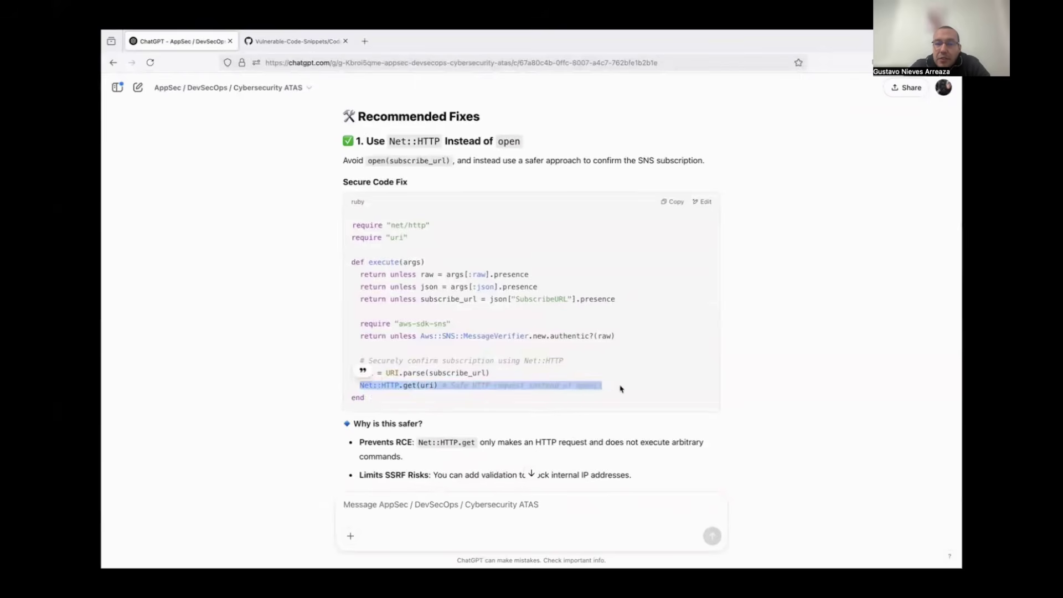
Step: Mark the URL validation check with URI.parse(subscribe_url), continuing down to the Summary table
scroll(620, 389, "down", 3)
scroll(620, 388, "down", 2)
scroll(620, 389, "down", 2)
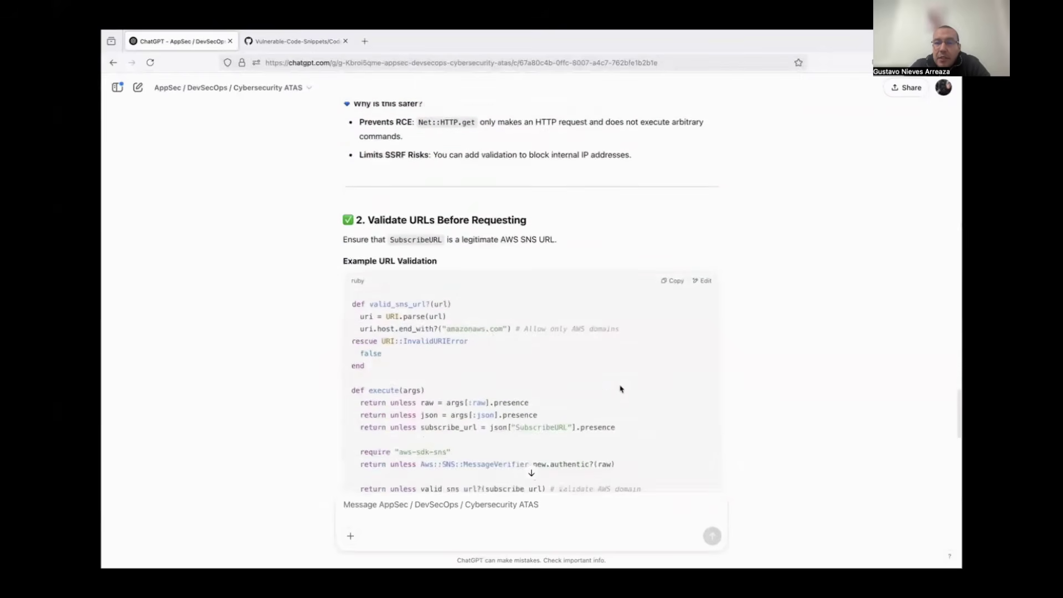
scroll(620, 389, "down", 3)
scroll(592, 382, "down", 2)
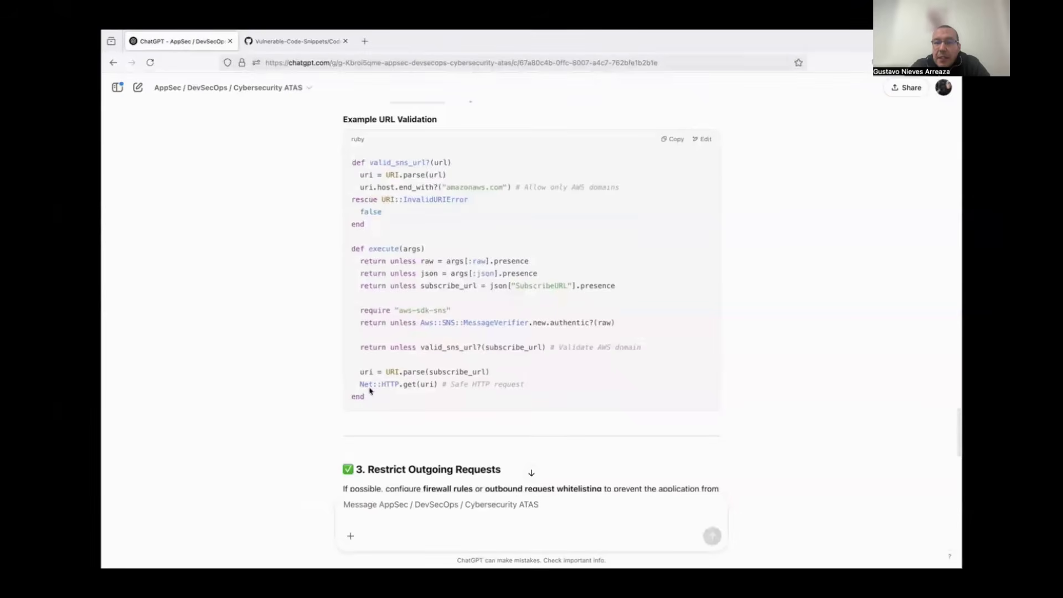
left_click_drag(358, 372, 496, 374)
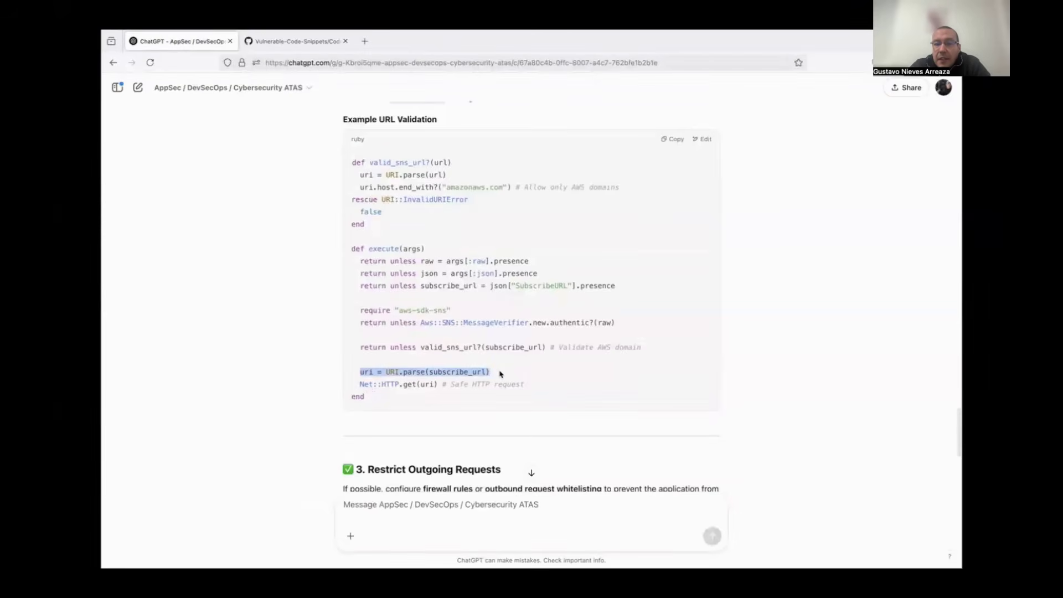
left_click(359, 350)
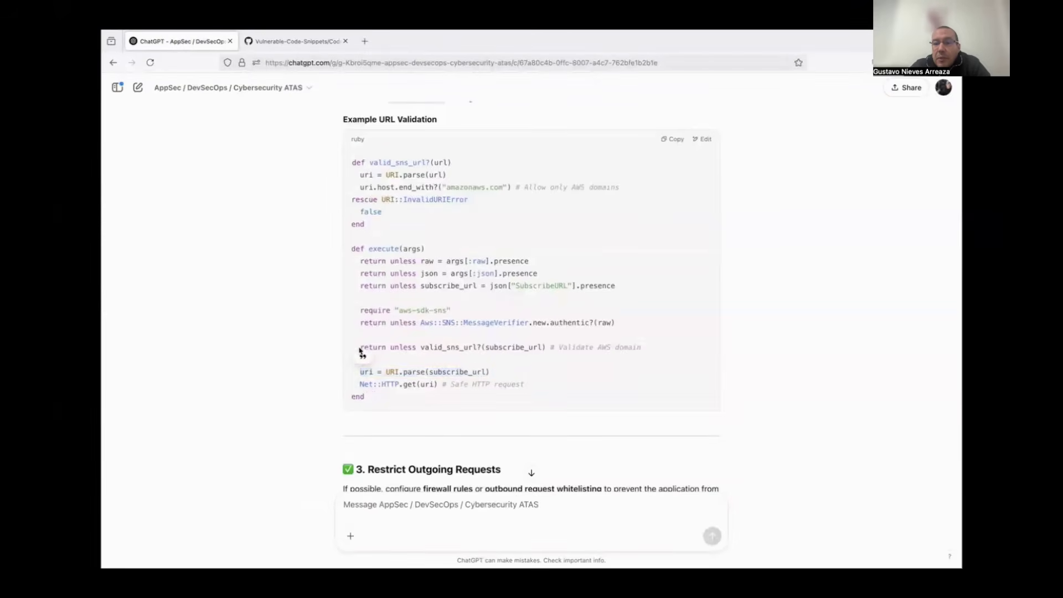
left_click_drag(360, 348, 508, 374)
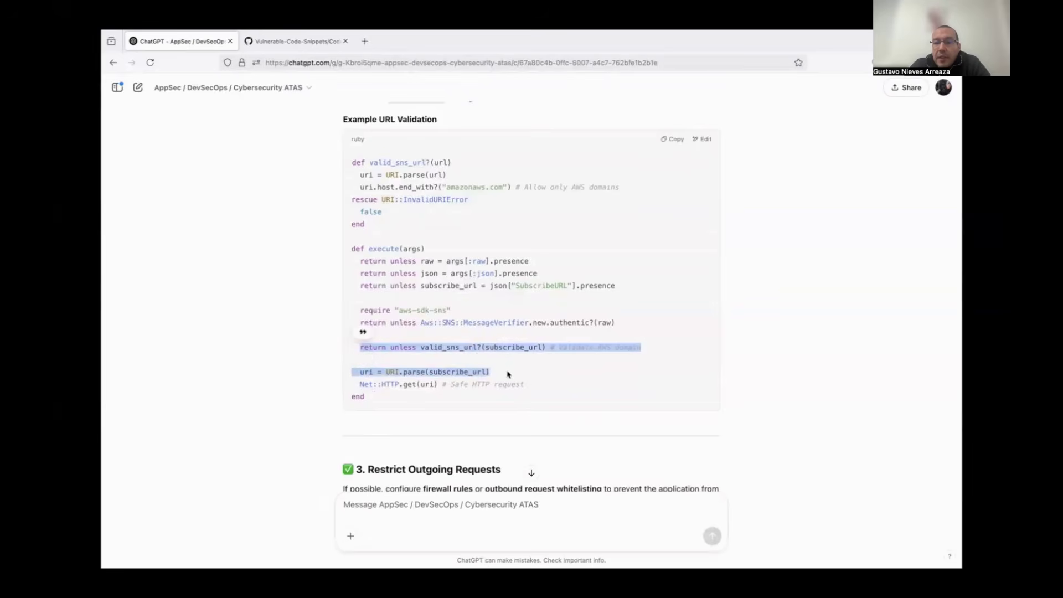
scroll(508, 374, "down", 5)
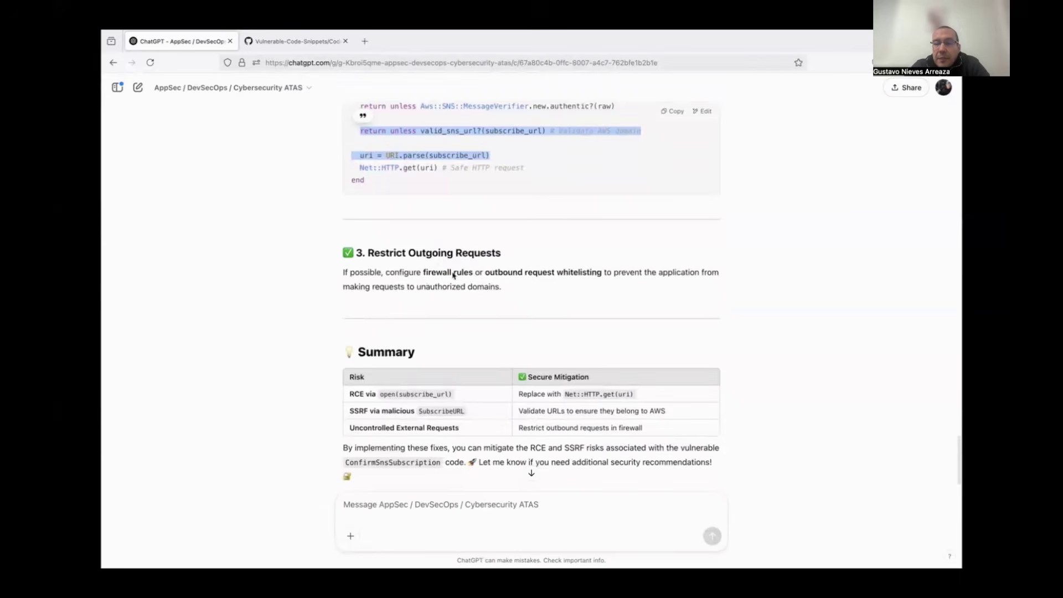
scroll(458, 323, "down", 1)
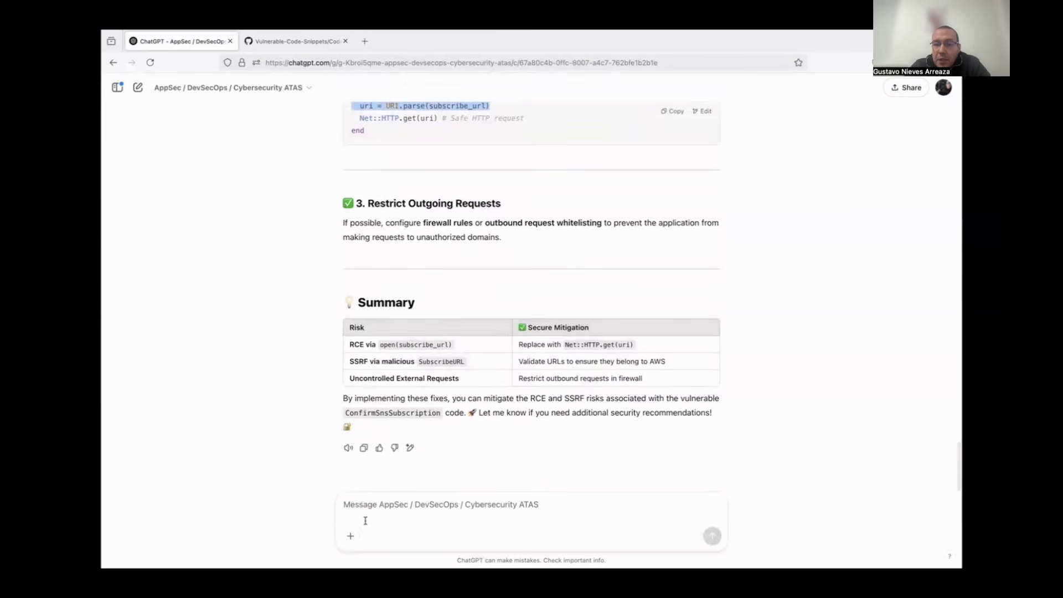
Step: Send the request 'create a dinamic test(DAST) to test this vulnerability'
left_click(366, 521)
type("cre")
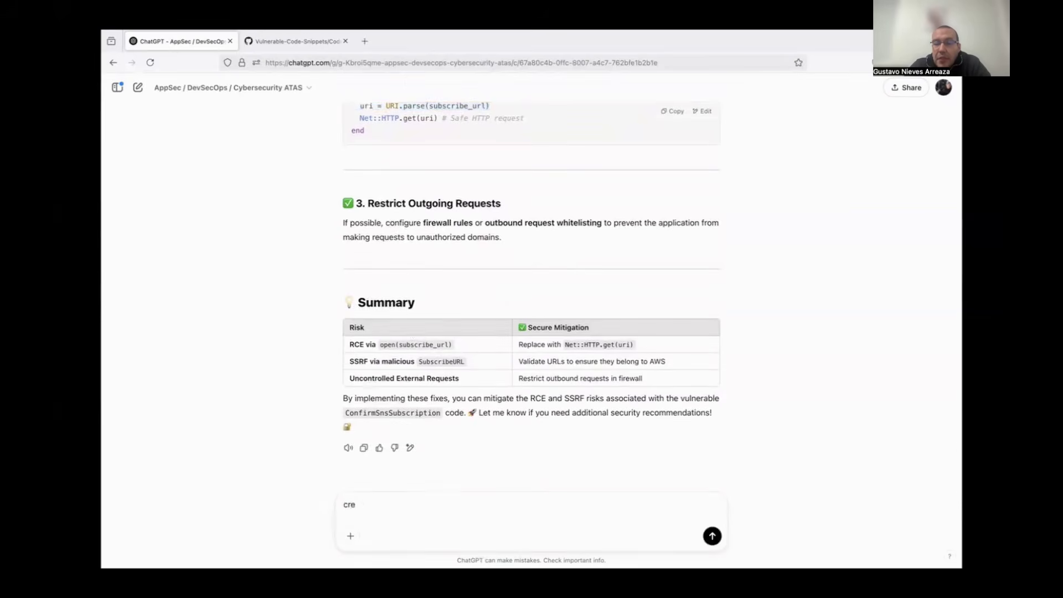
type("ate a dinam")
type("ic test")
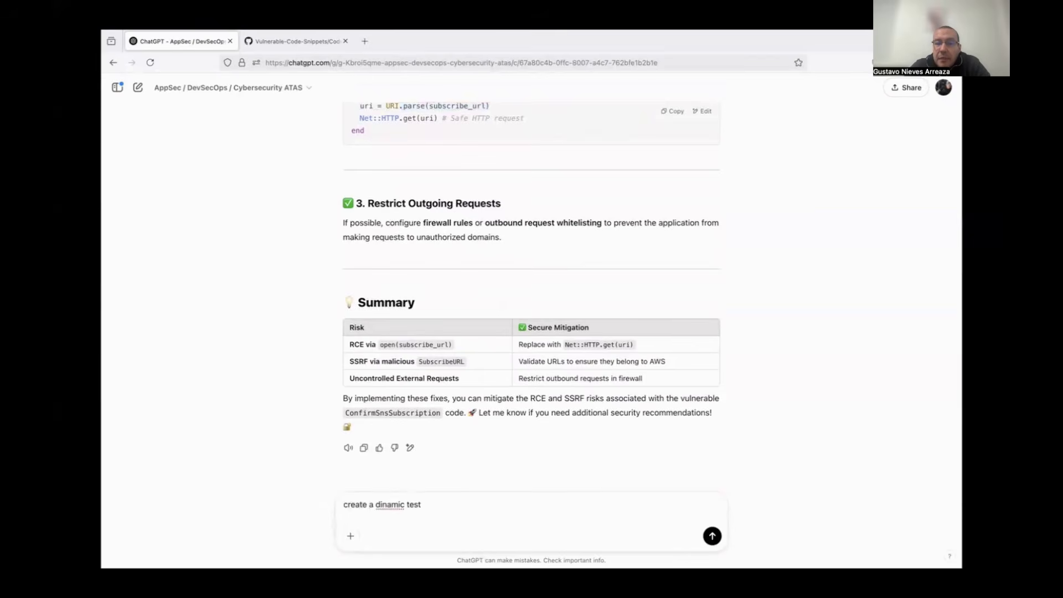
type("ide")
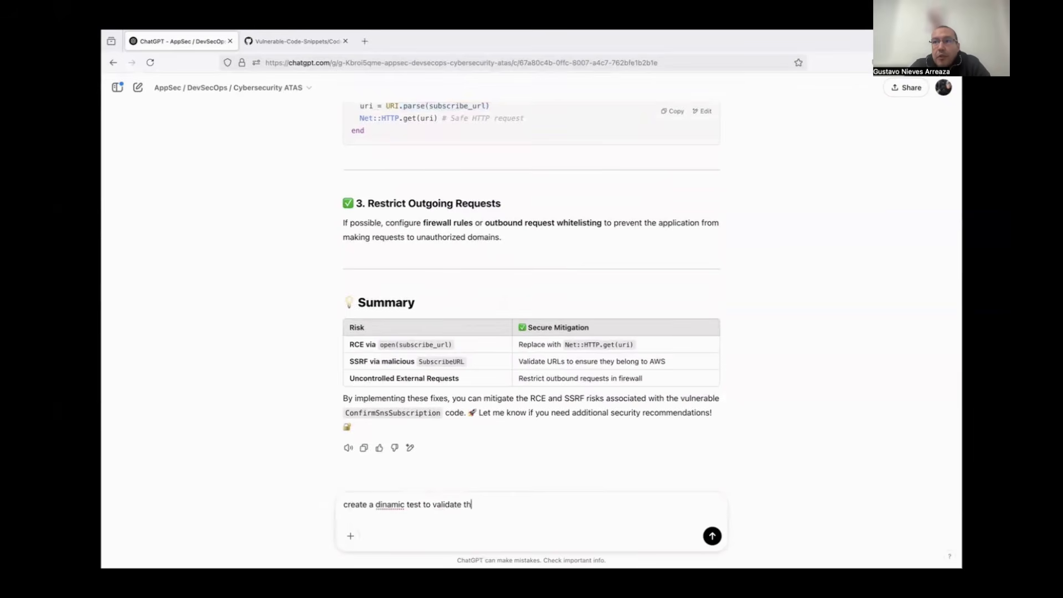
type("is")
key("BackSpace")
key("BackSpace")
key("BackSpace")
key("BackSpace")
key("BackSpace")
key("BackSpace")
key("BackSpace")
key("BackSpace")
key("BackSpace")
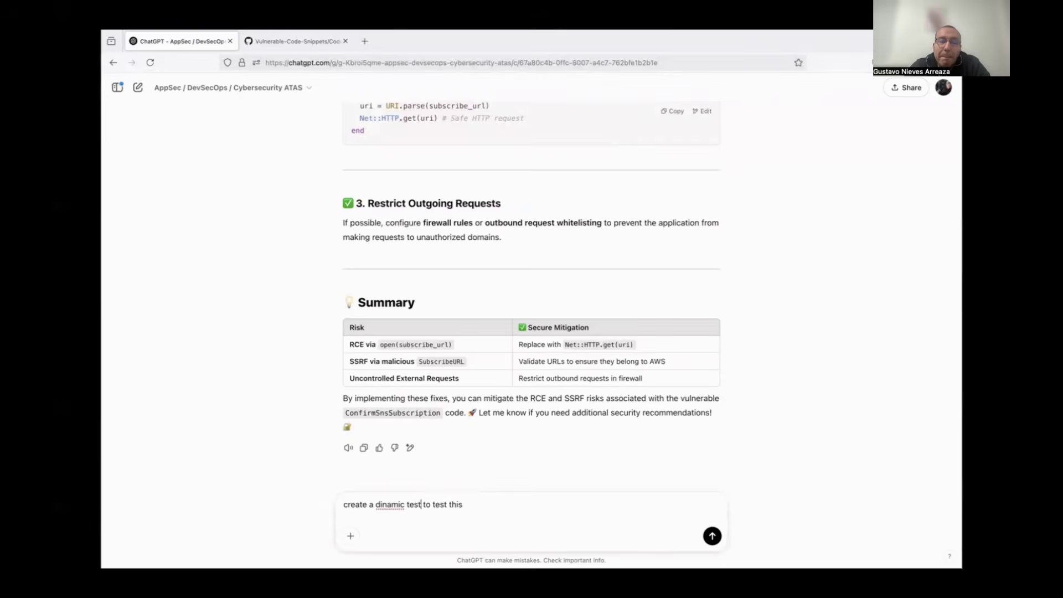
type("()")
key("Left")
type("d")
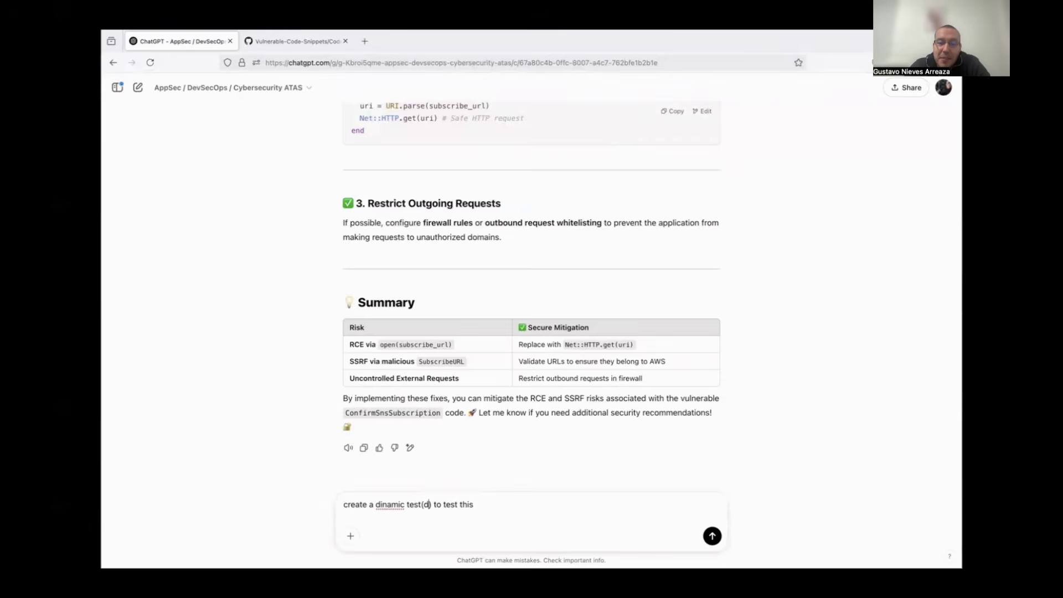
key("BackSpace")
type("DAST")
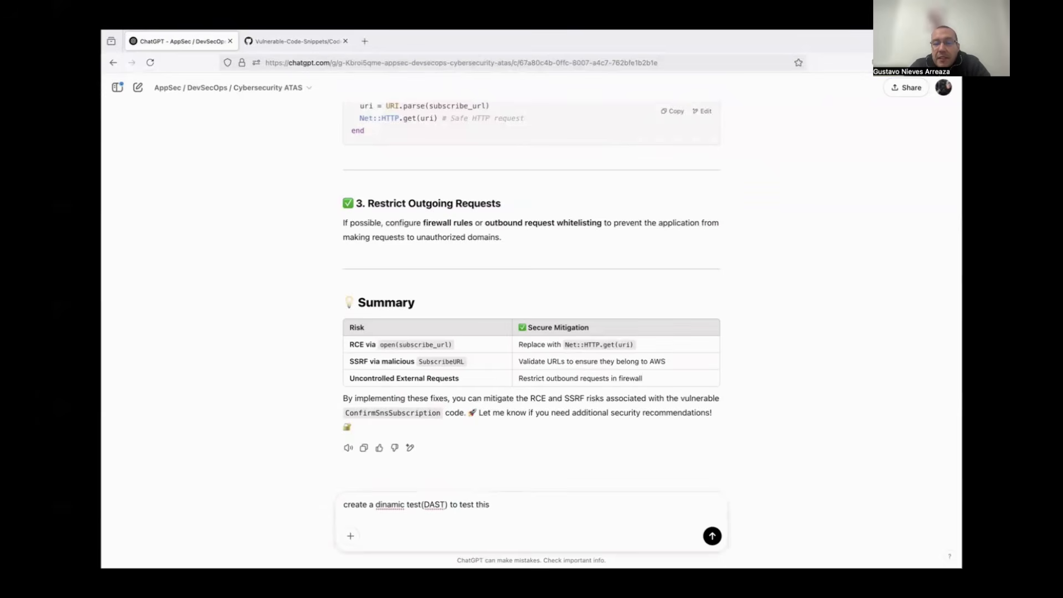
type(" VU")
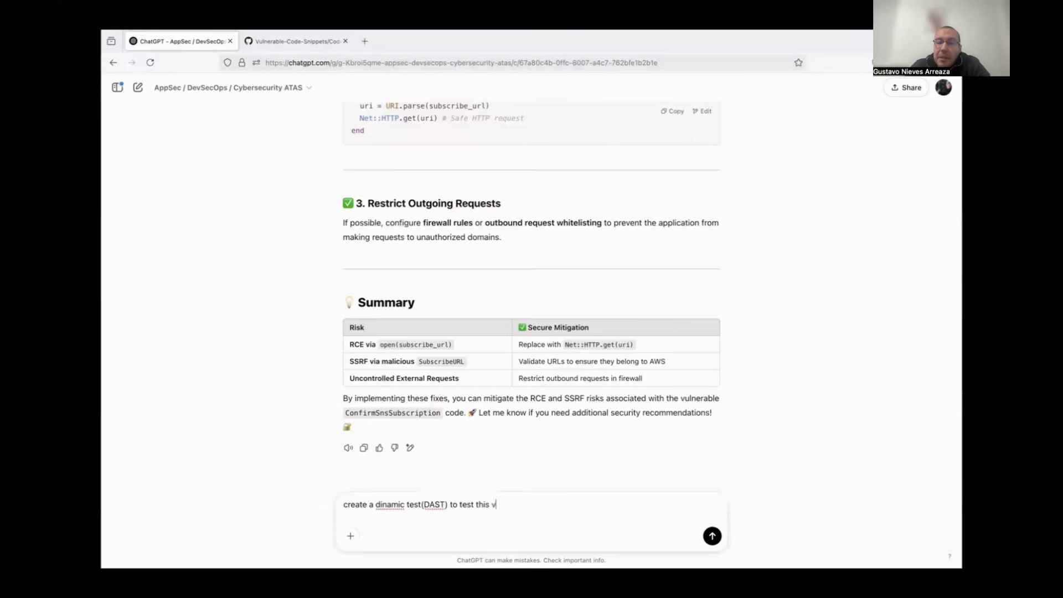
type("lnerability")
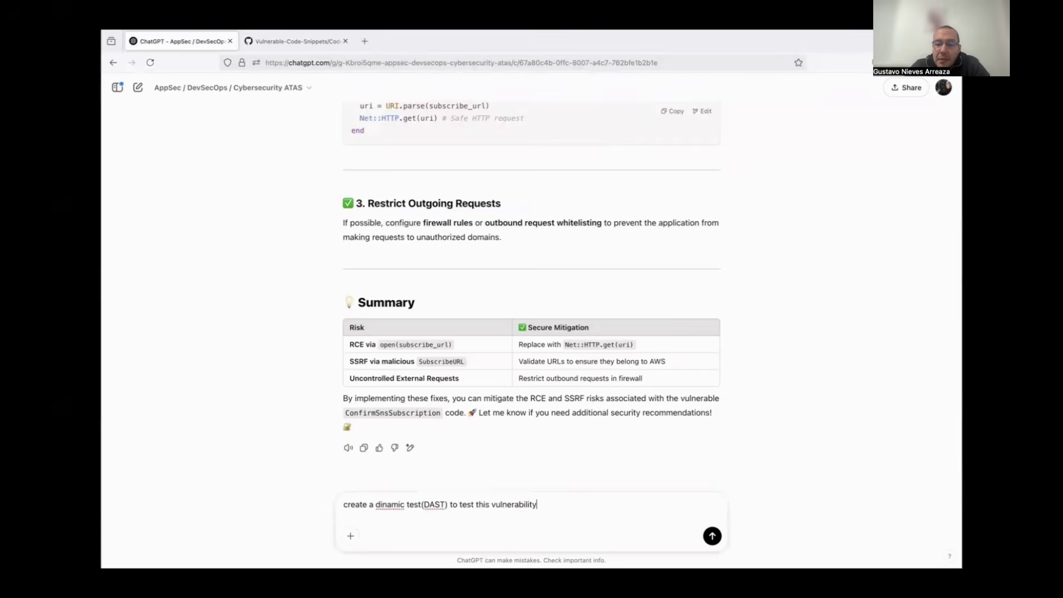
key("Return")
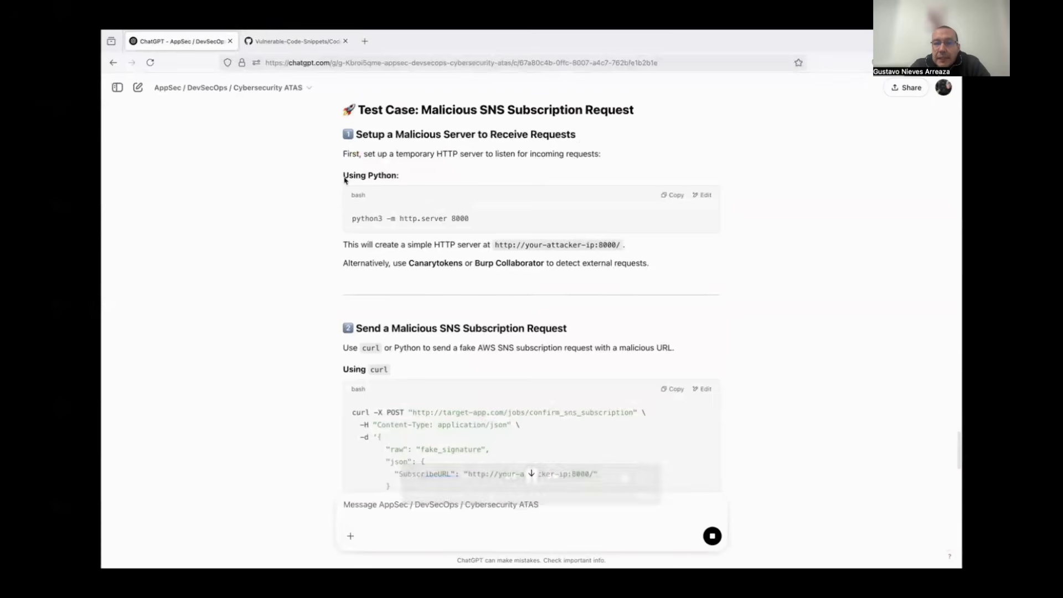
Step: Highlight the Python listening-server setup and the line about automating the test with Python
left_click_drag(344, 176, 498, 244)
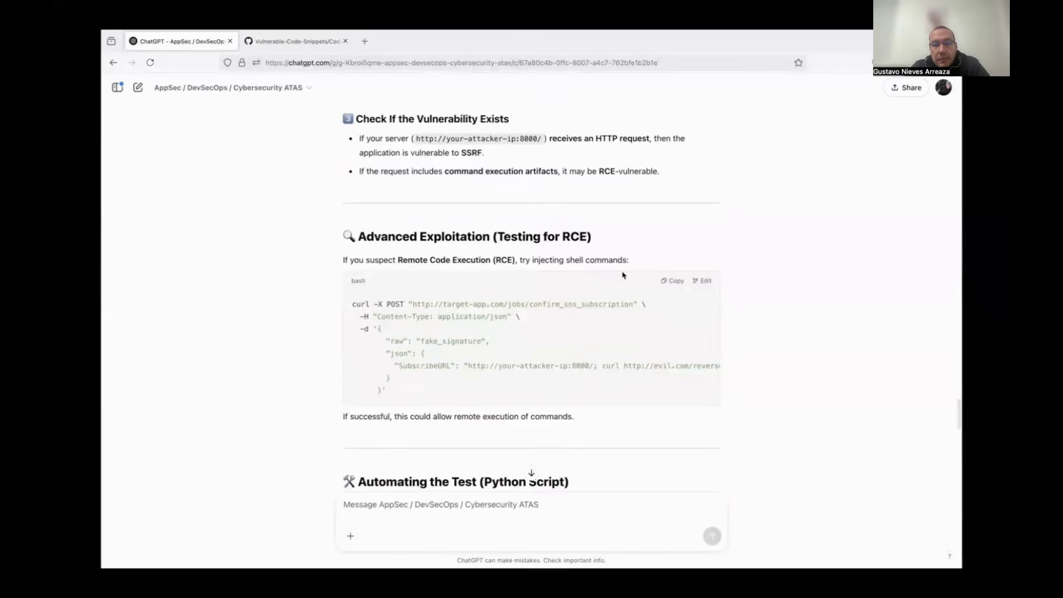
scroll(439, 412, "down", 2)
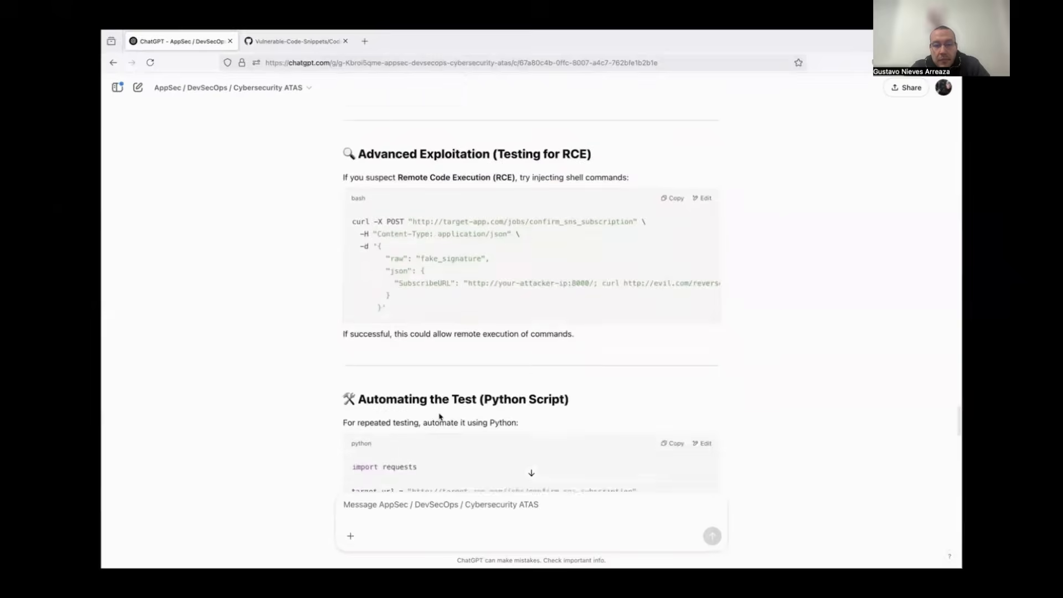
scroll(439, 413, "down", 2)
scroll(438, 412, "down", 1)
scroll(438, 412, "down", 1)
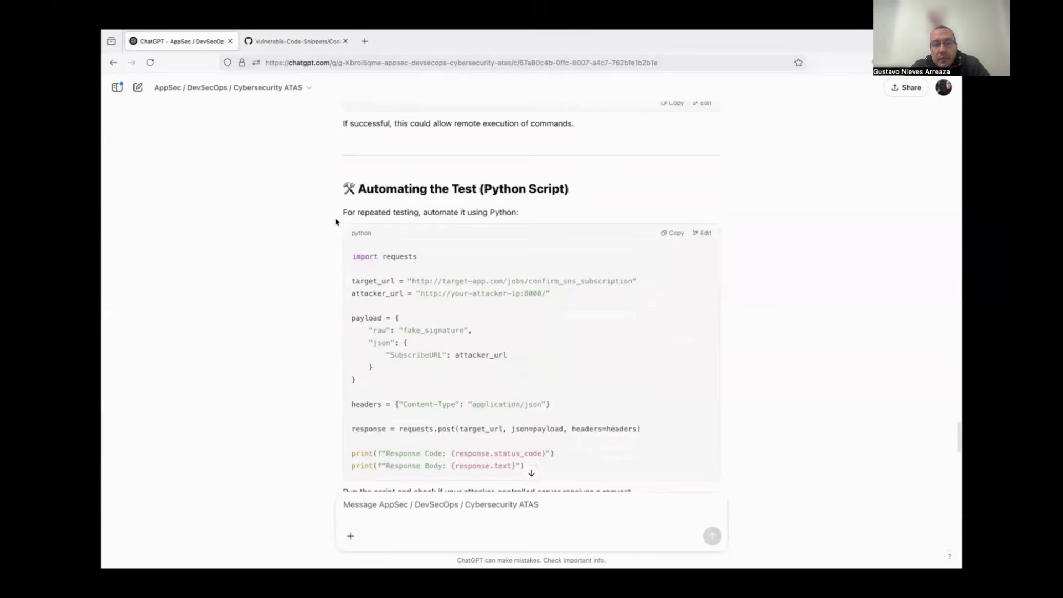
left_click_drag(337, 220, 510, 232)
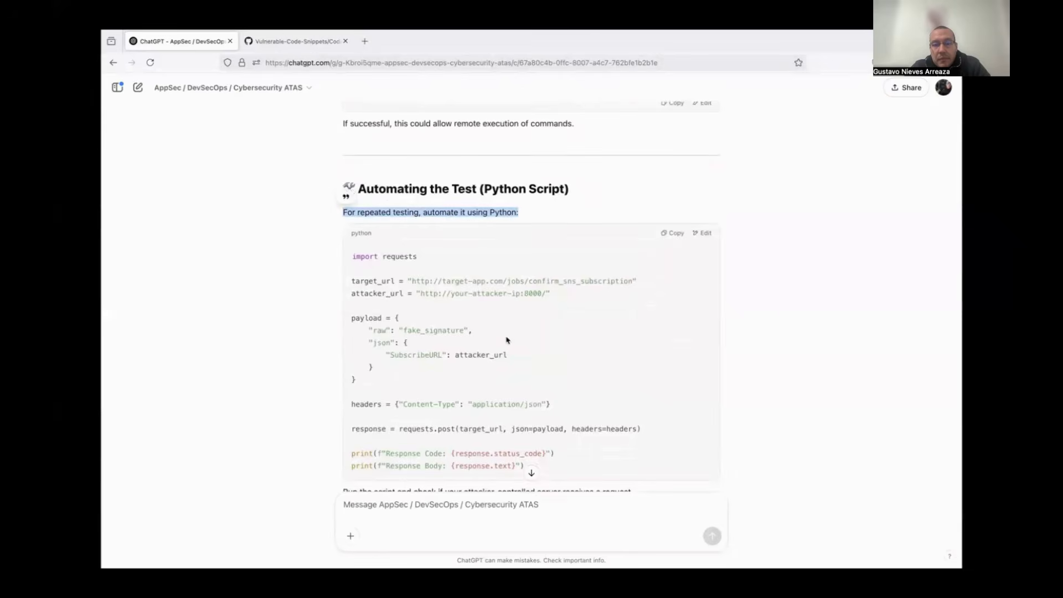
Step: Read down to the end of the reply and mark the Final Thoughts bullet points
scroll(504, 335, "down", 1)
scroll(507, 339, "down", 1)
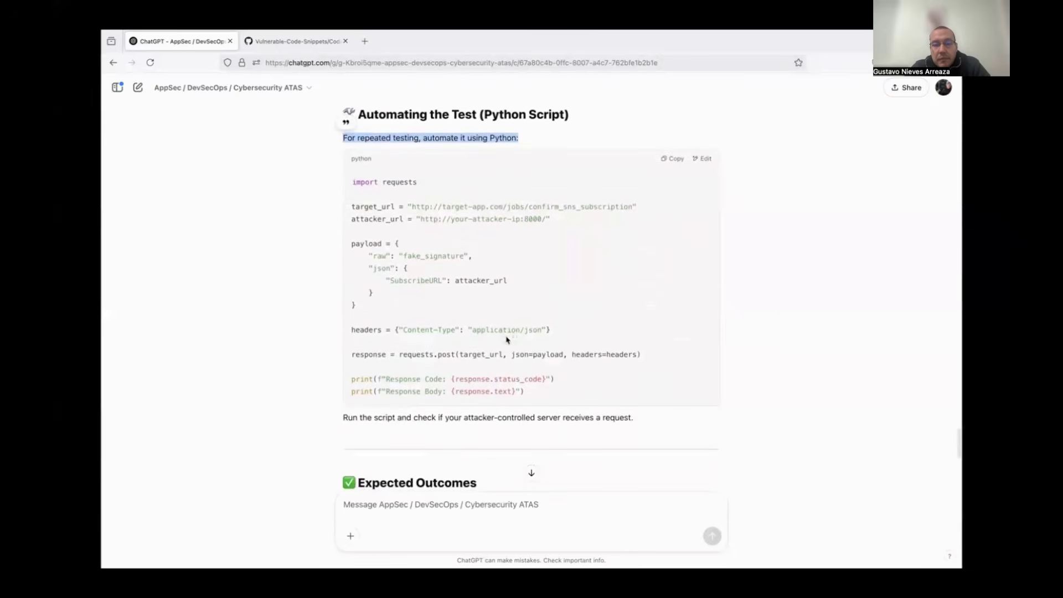
scroll(507, 339, "down", 1)
scroll(506, 336, "down", 1)
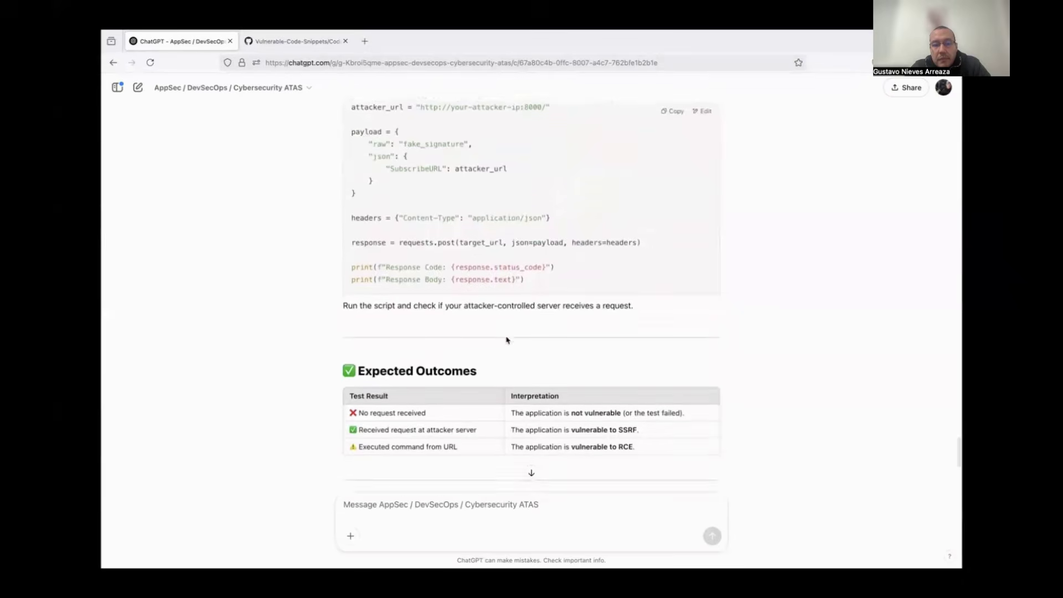
scroll(506, 337, "down", 1)
scroll(506, 339, "down", 1)
scroll(507, 340, "down", 1)
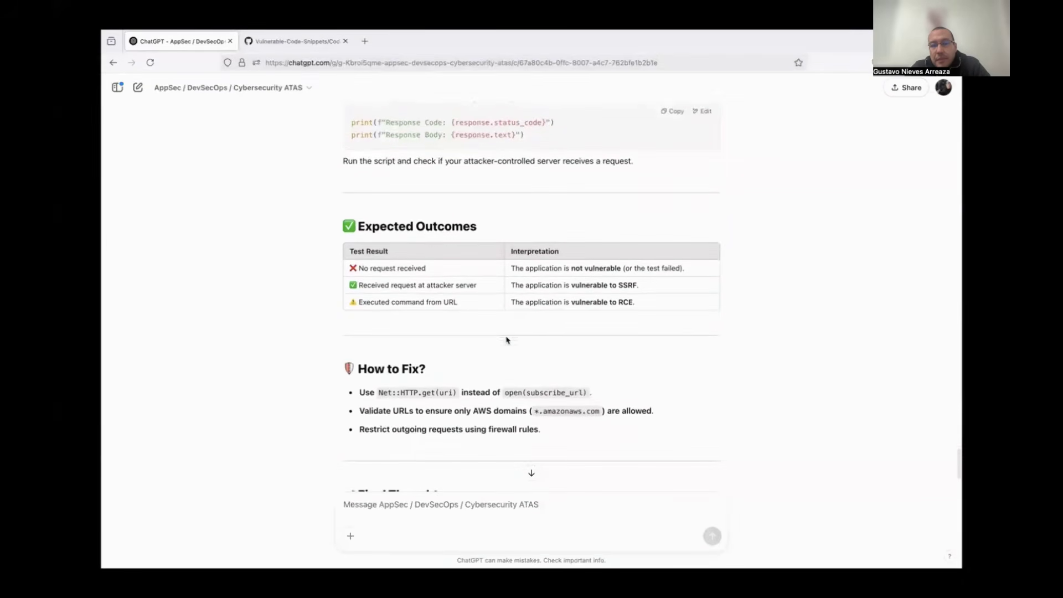
scroll(507, 340, "down", 1)
scroll(507, 339, "down", 1)
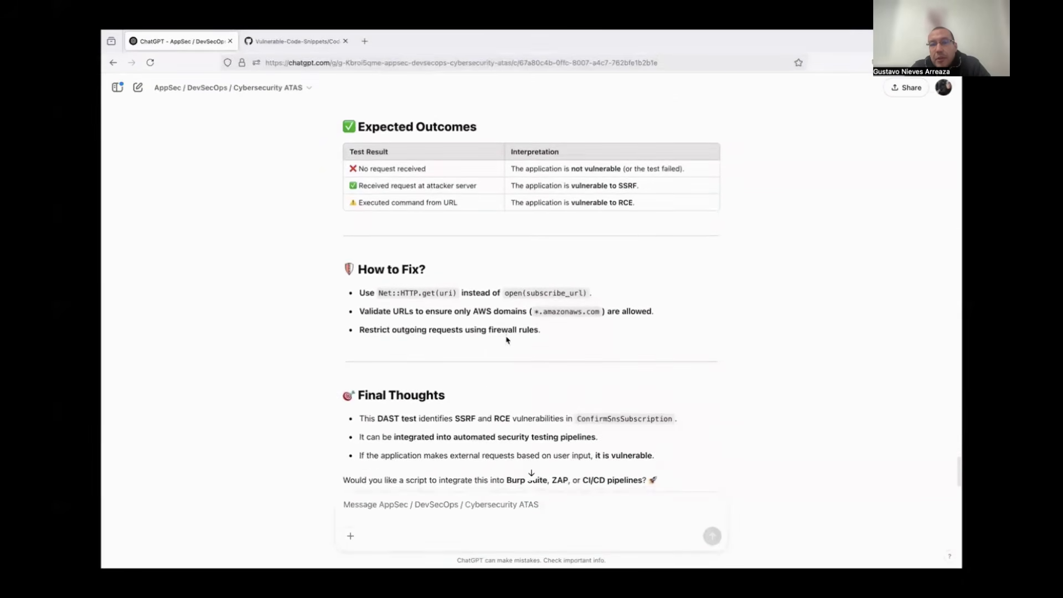
scroll(506, 338, "down", 1)
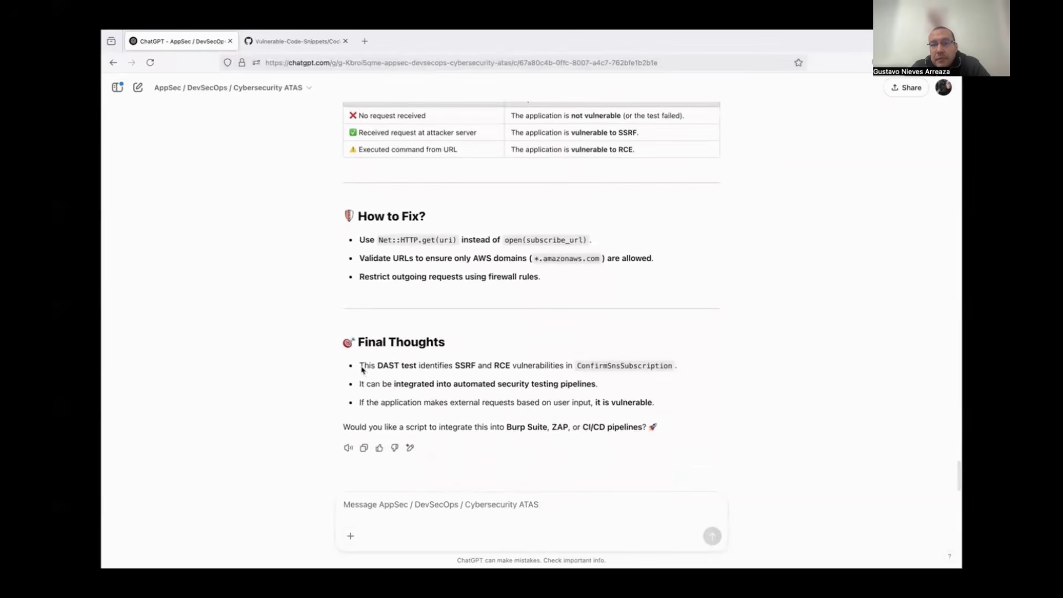
mouse_move(361, 367)
left_mouse_down()
mouse_move(686, 436)
mouse_move(701, 407)
left_mouse_up()
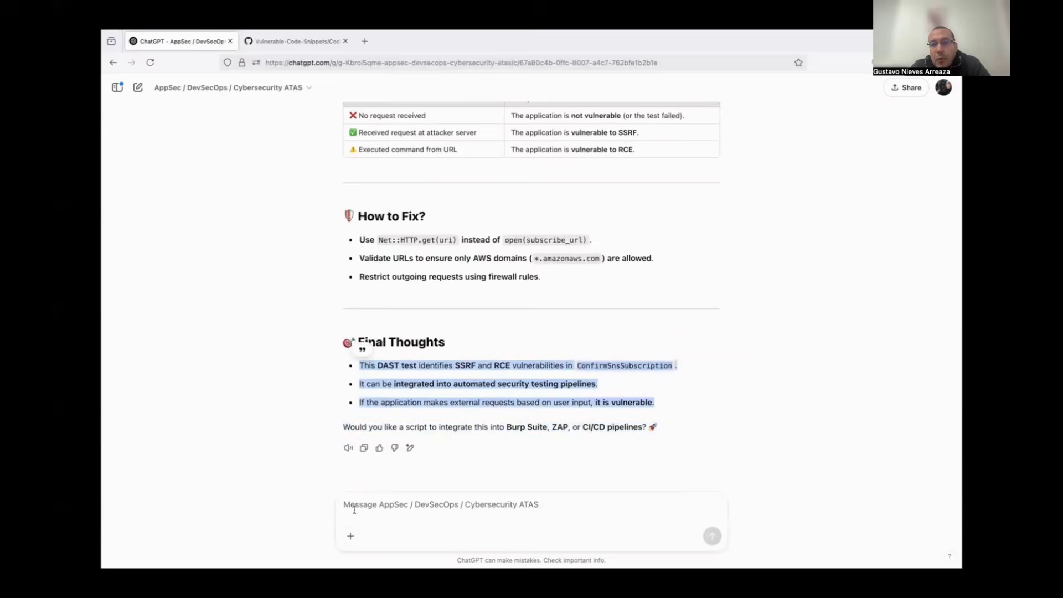
Step: Reply 'yes , plese give me the integration scripts' to get Burp Suite, ZAP and CI/CD scripts
left_click(370, 505)
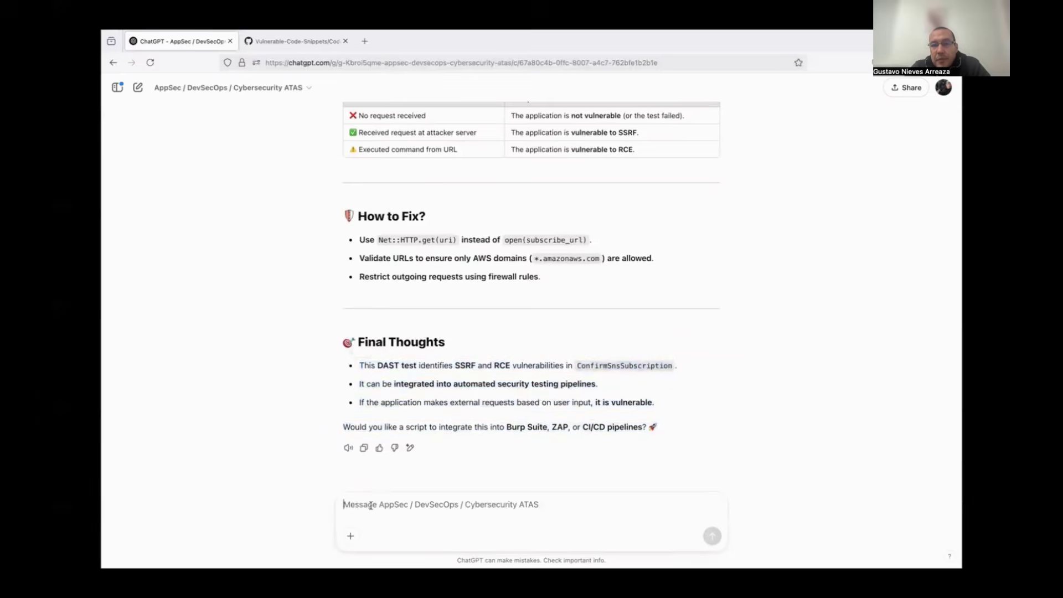
type("yes , ple")
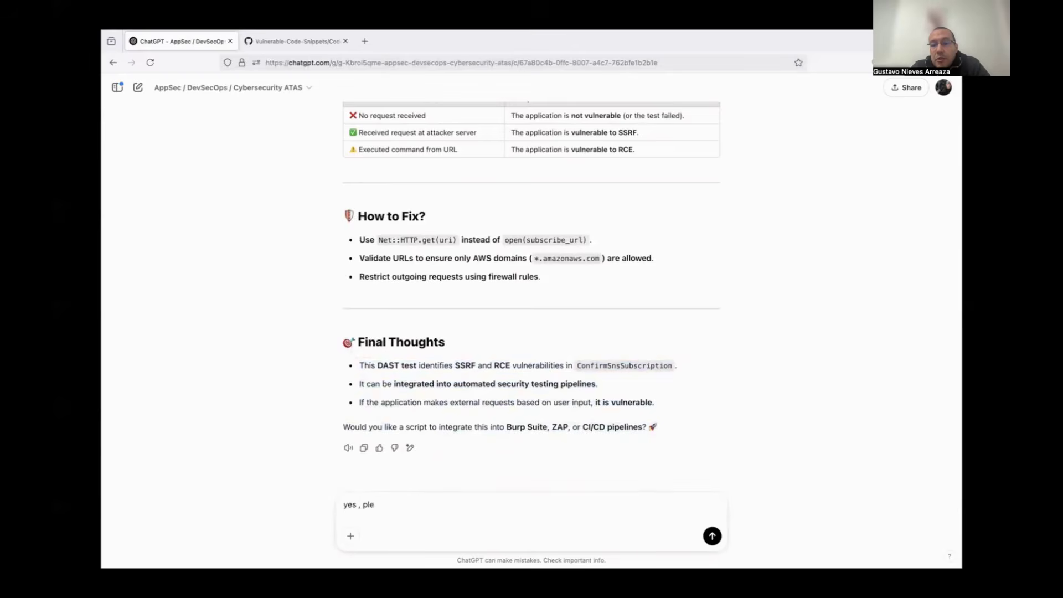
type("se give me")
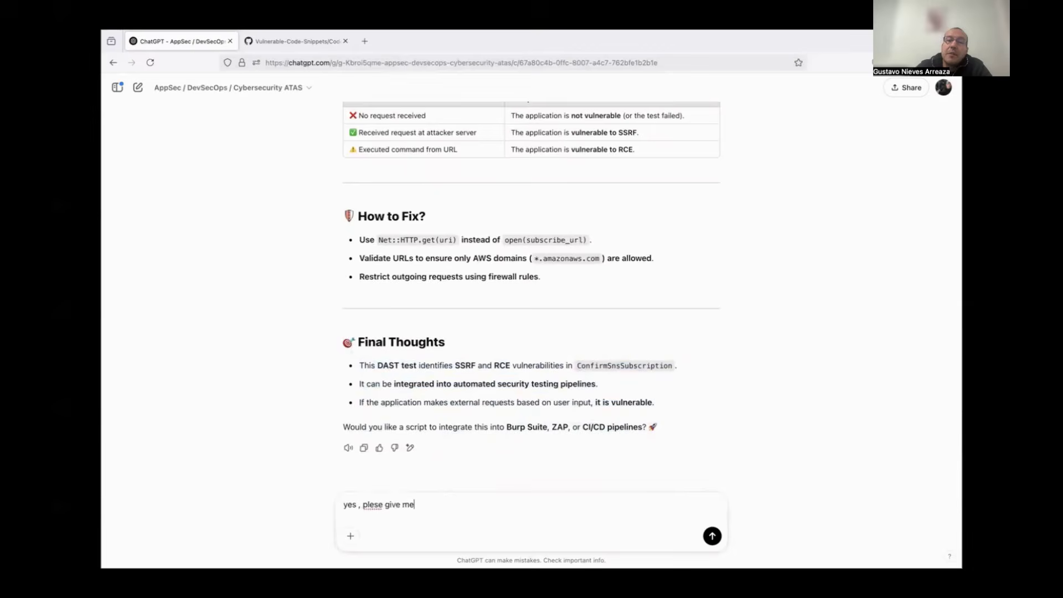
type(" the inte")
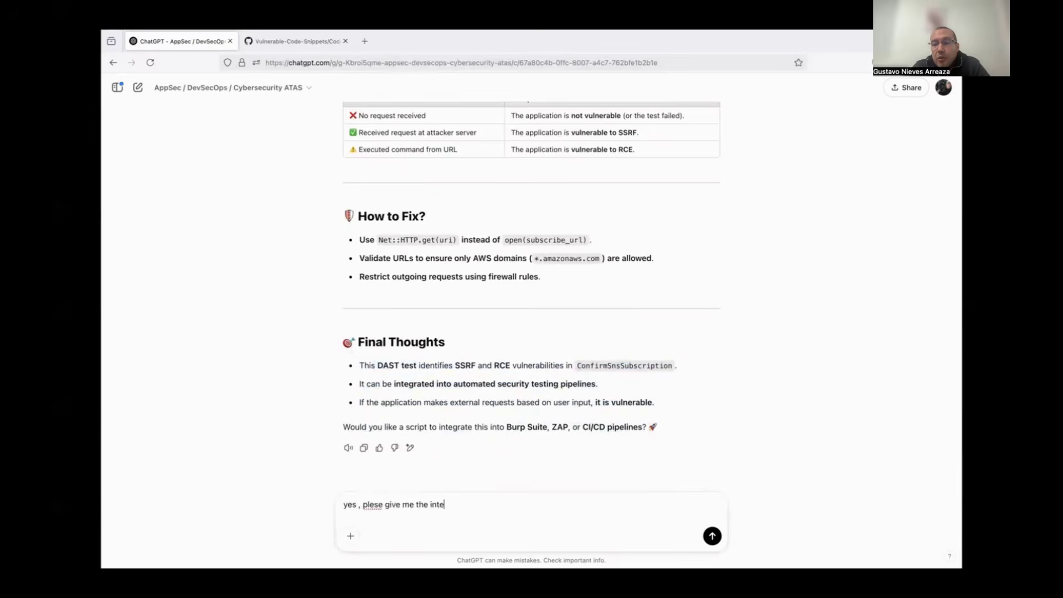
type("grati")
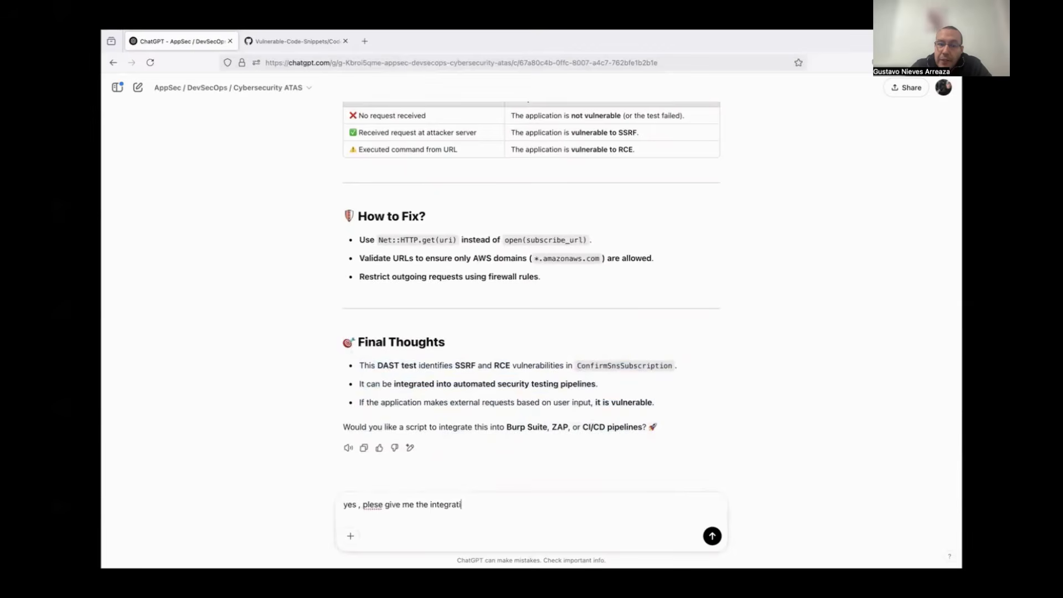
type("on test")
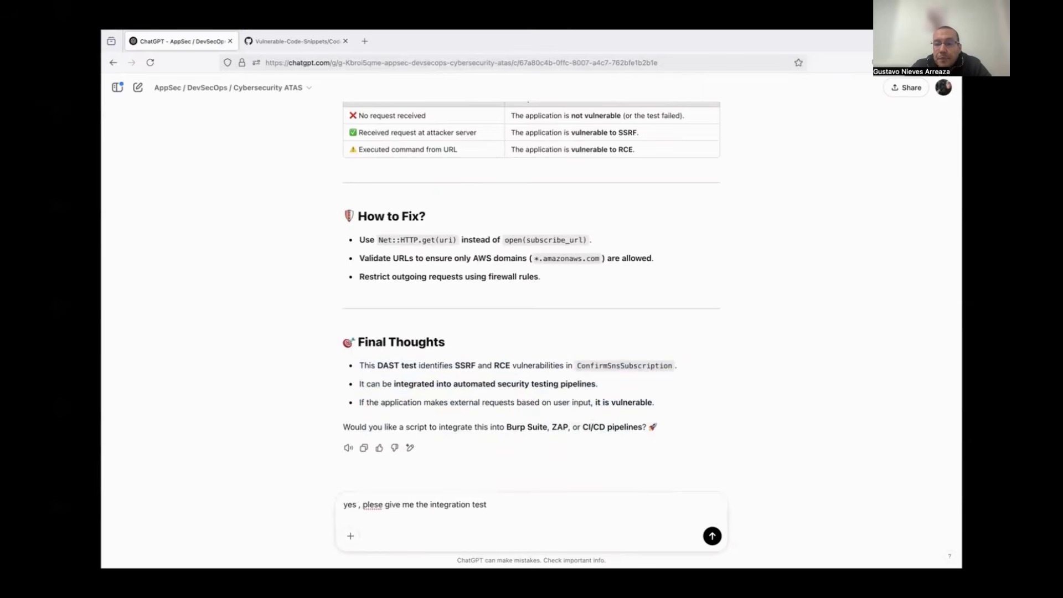
key("BackSpace")
key("BackSpace")
key("BackSpace")
key("BackSpace")
key("BackSpace")
key("BackSpace")
type("on sc")
key("Return")
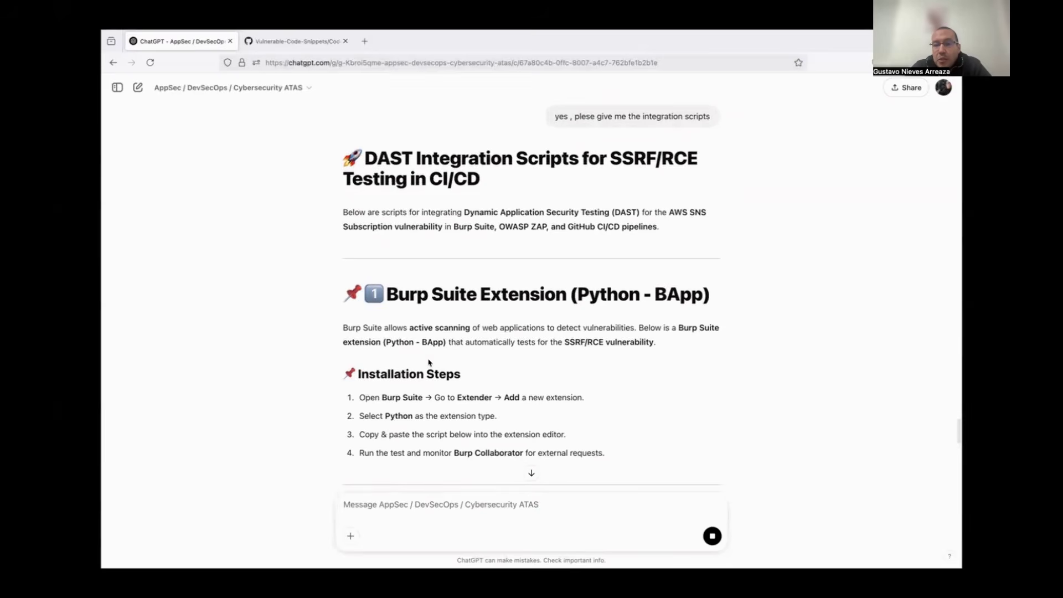
Step: Mark the Burp Suite extension intro and installation steps
scroll(429, 363, "down", 2)
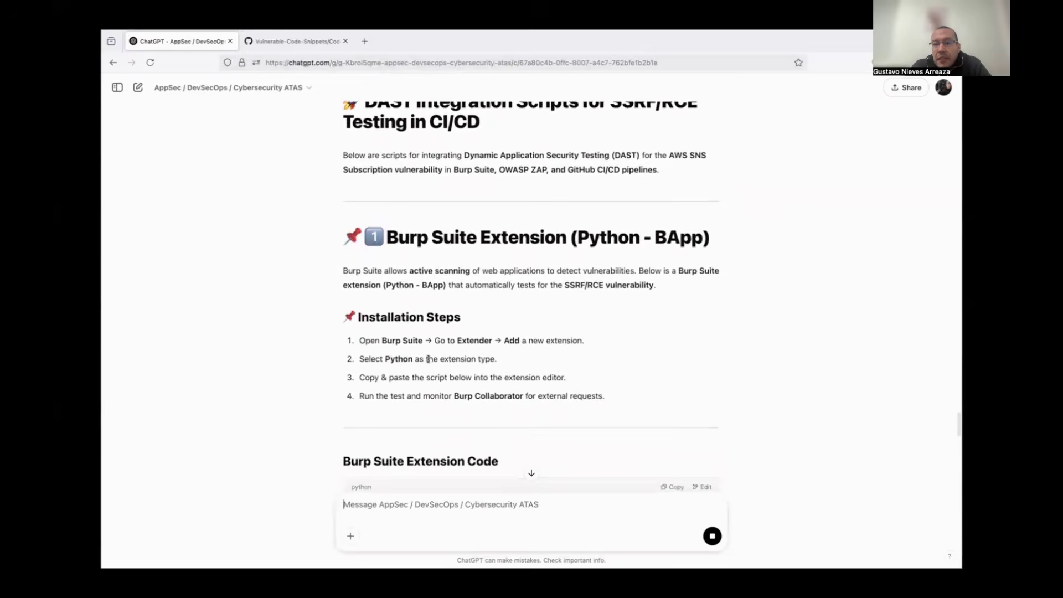
scroll(428, 358, "down", 1)
scroll(429, 361, "down", 2)
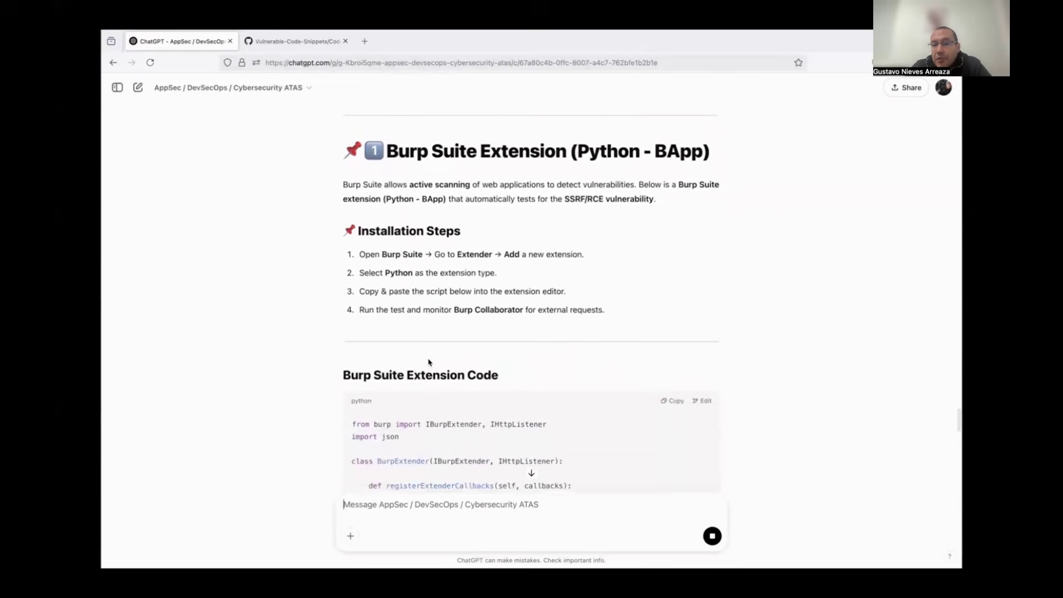
scroll(428, 362, "down", 1)
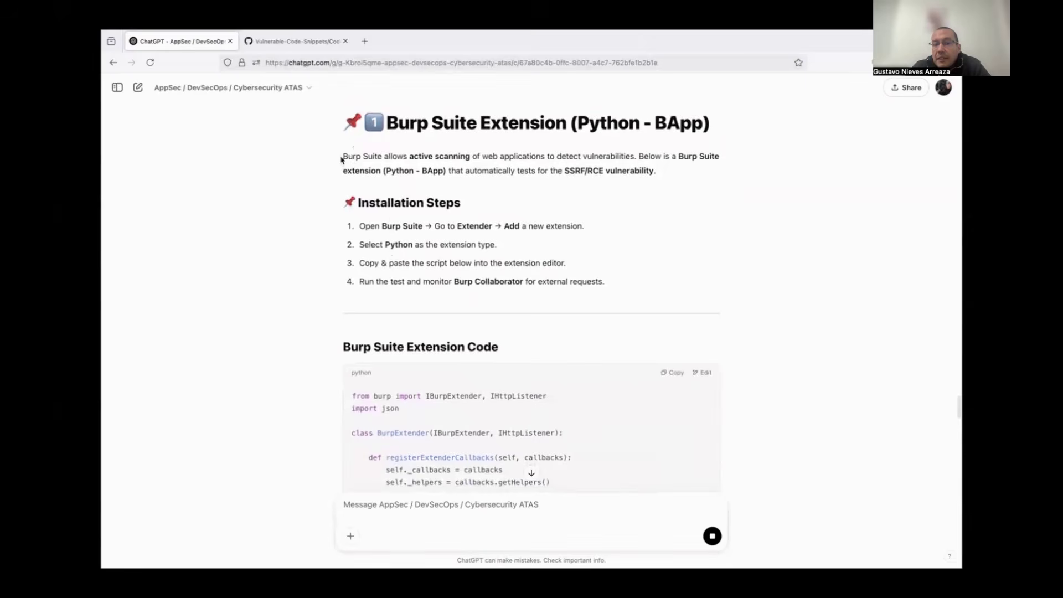
left_click_drag(341, 160, 628, 293)
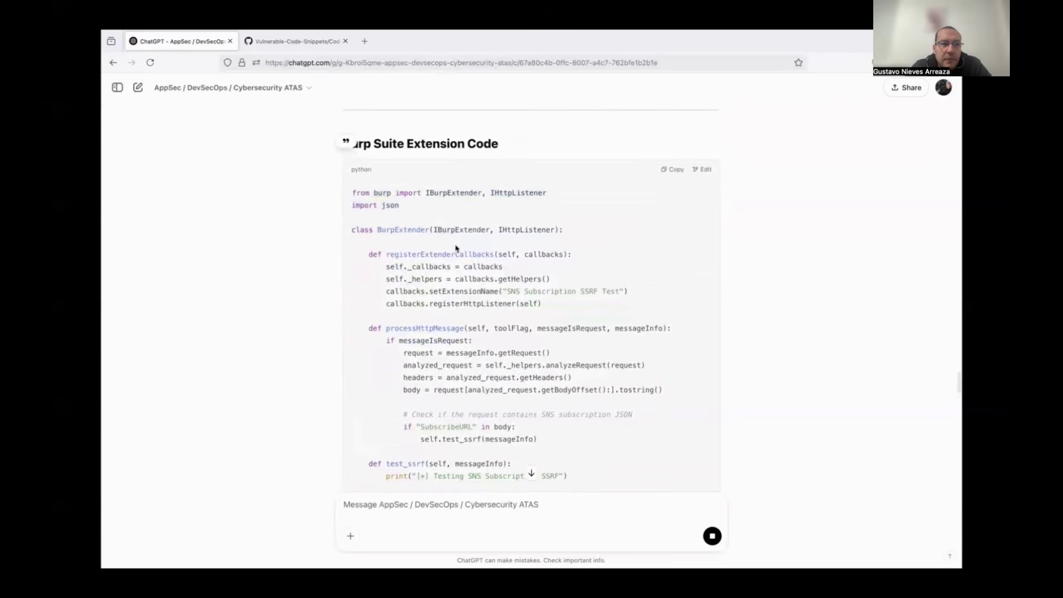
Step: Point out IBurpExtender, IHttpListener, setExtensionName and registerHttpListener in the extension code
double_click(461, 198)
left_click(461, 199)
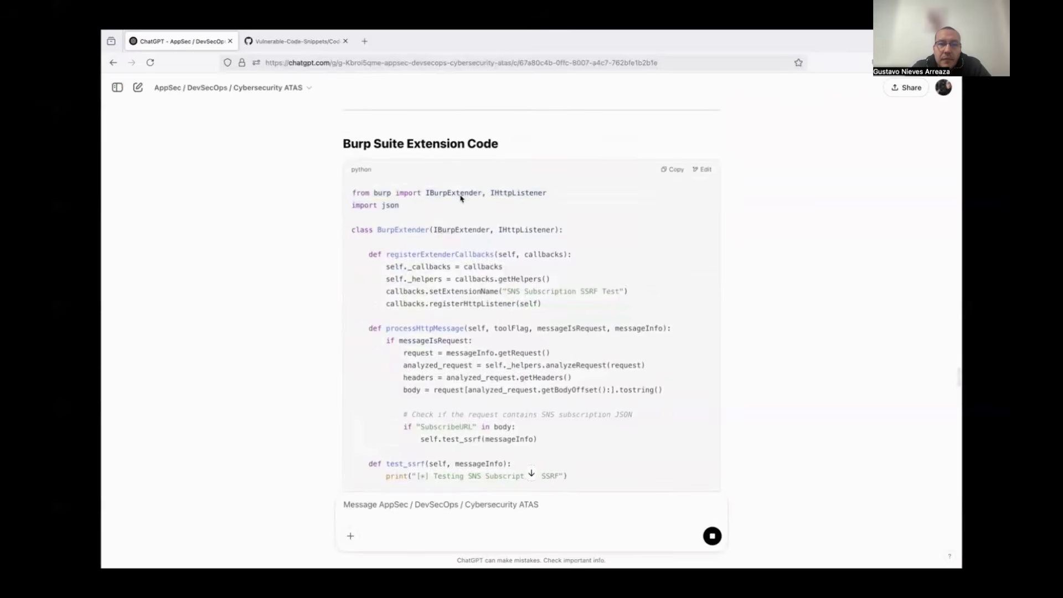
double_click(516, 193)
scroll(514, 198, "up", 3)
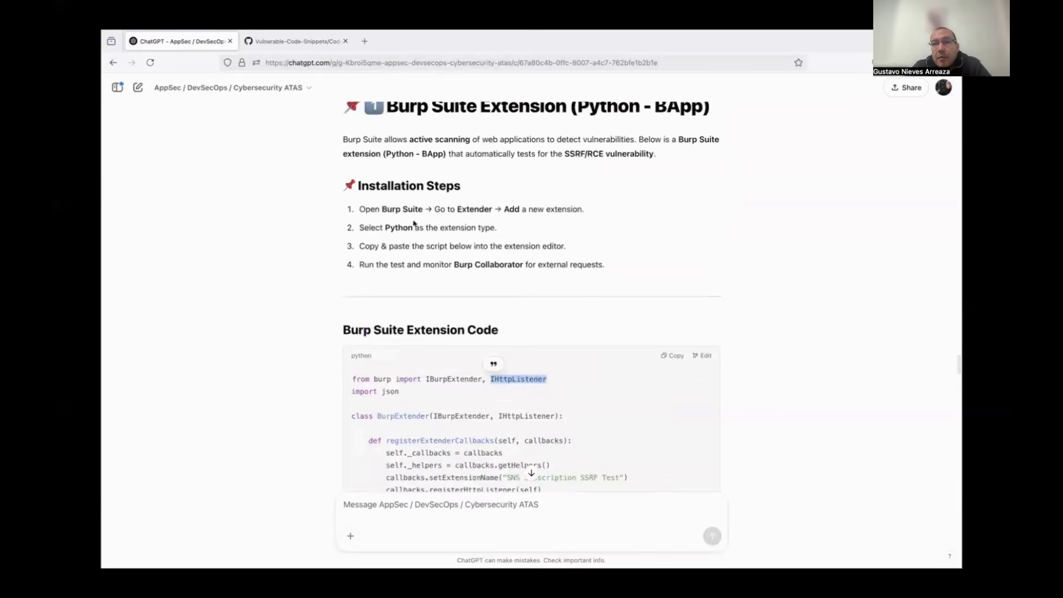
scroll(455, 276, "down", 2)
scroll(491, 250, "down", 3)
scroll(388, 202, "down", 1)
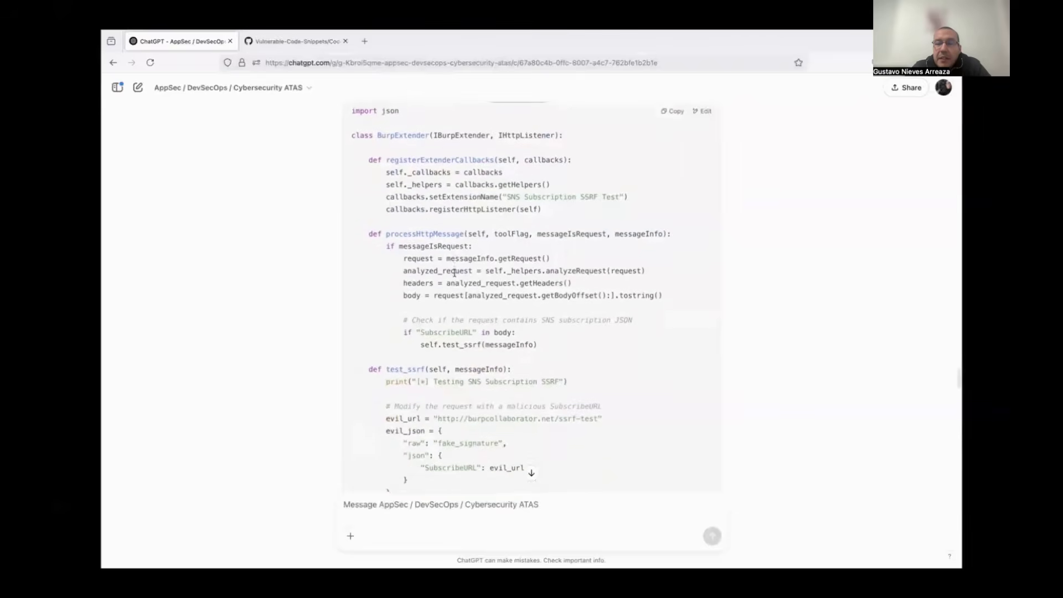
scroll(443, 183, "up", 1)
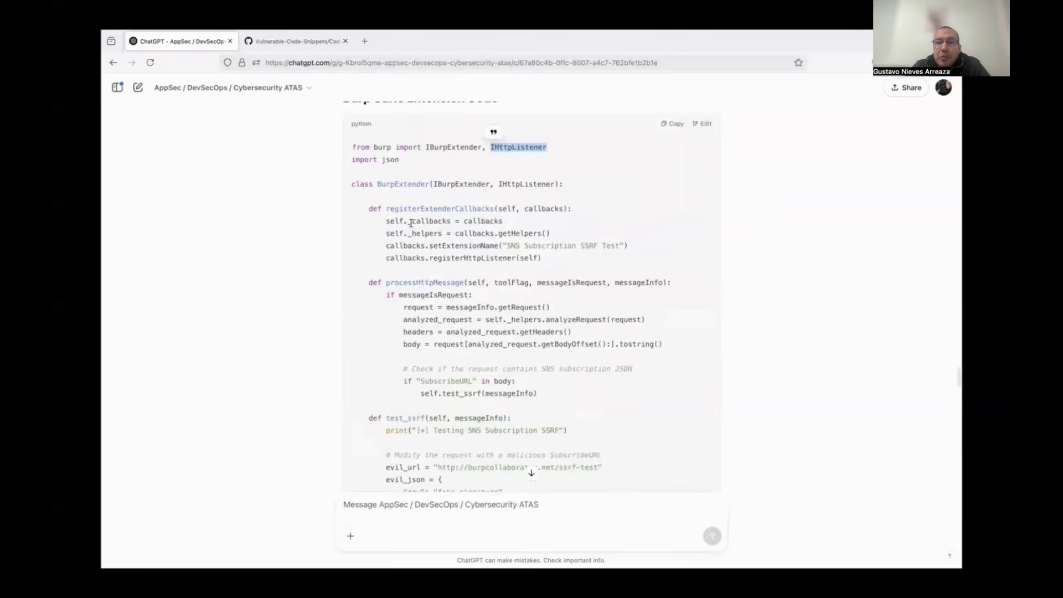
scroll(487, 190, "down", 1)
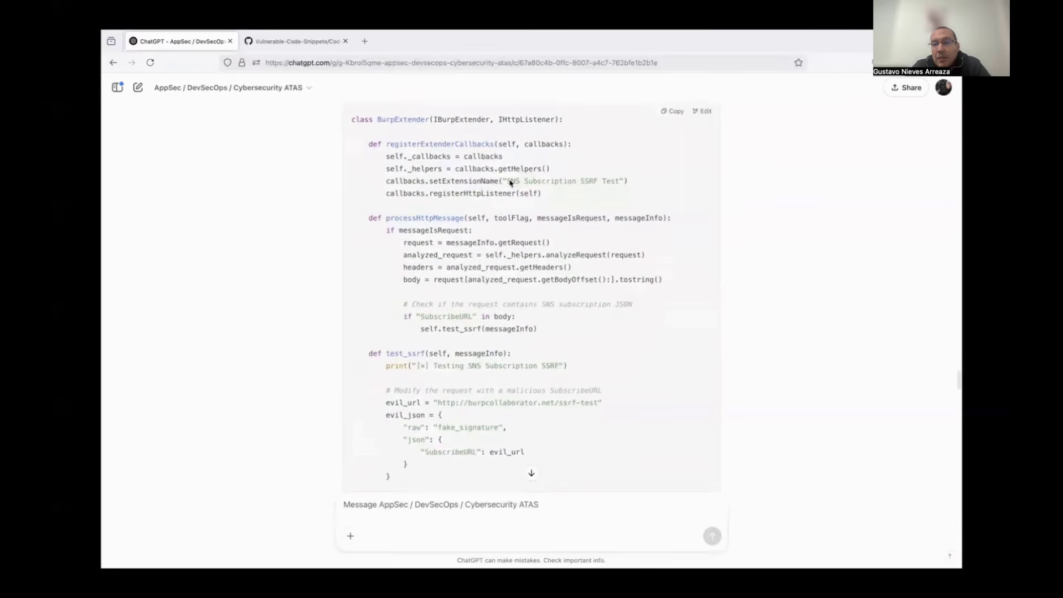
double_click(449, 184)
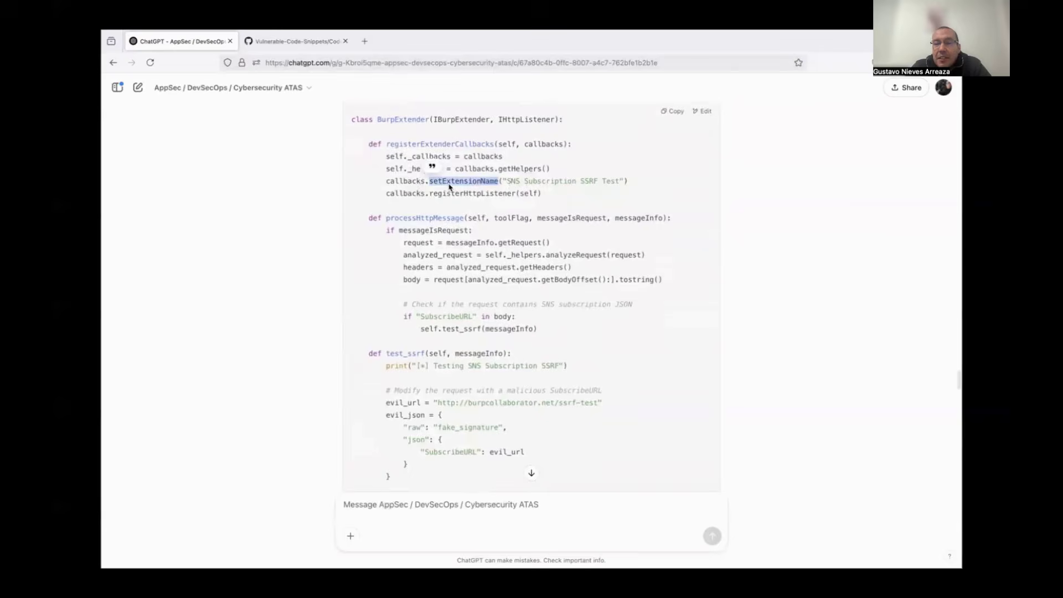
double_click(464, 197)
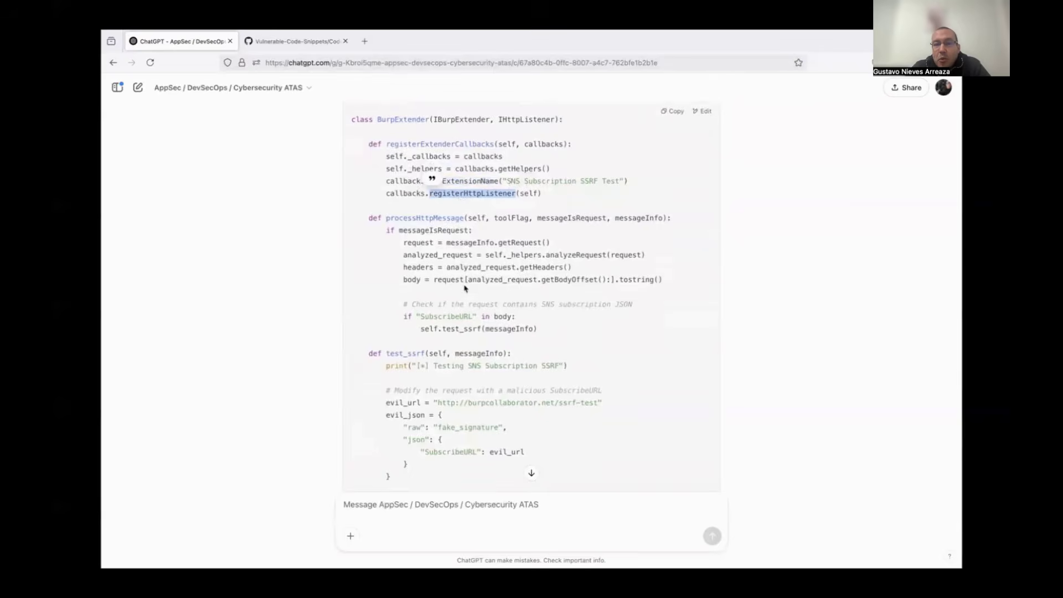
Step: Read through the code explanation down to the OWASP ZAP section
scroll(464, 287, "down", 1)
scroll(464, 288, "down", 2)
scroll(464, 287, "down", 2)
scroll(464, 288, "down", 1)
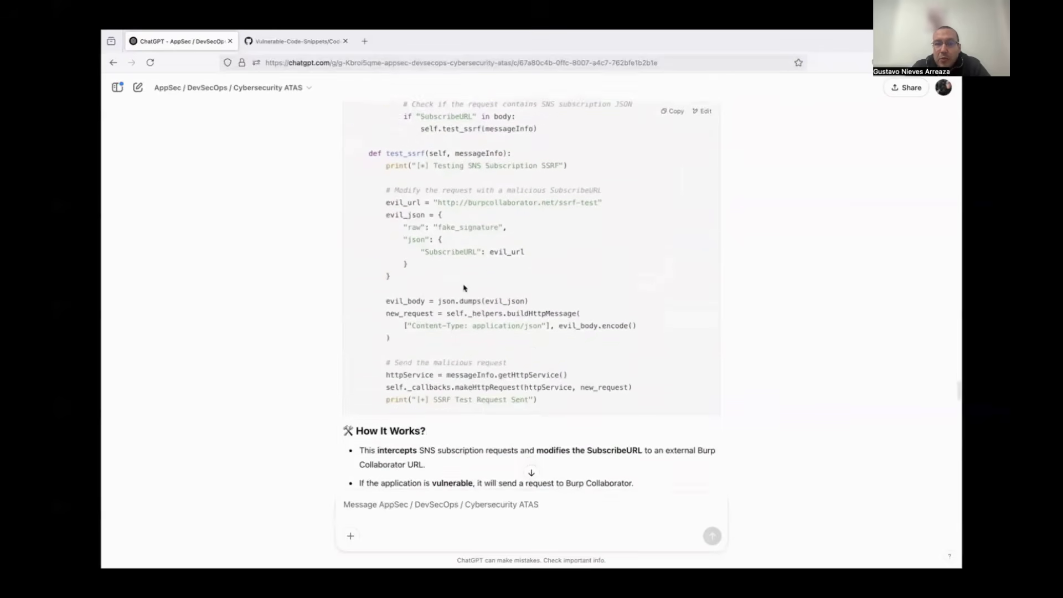
scroll(464, 288, "down", 3)
scroll(464, 287, "down", 2)
left_click_drag(359, 297, 443, 319)
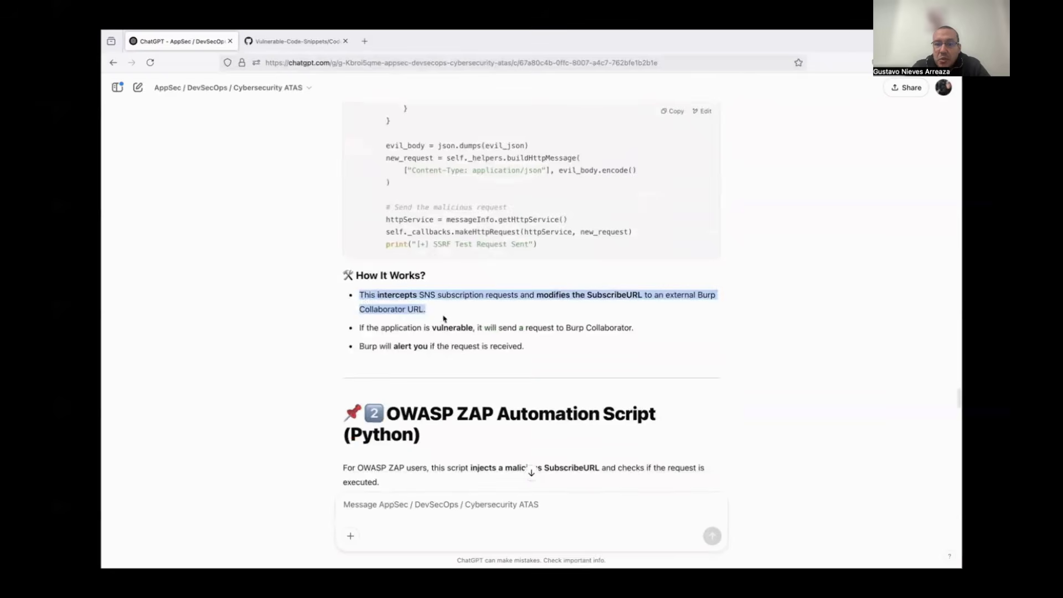
scroll(446, 319, "up", 2)
scroll(448, 318, "up", 1)
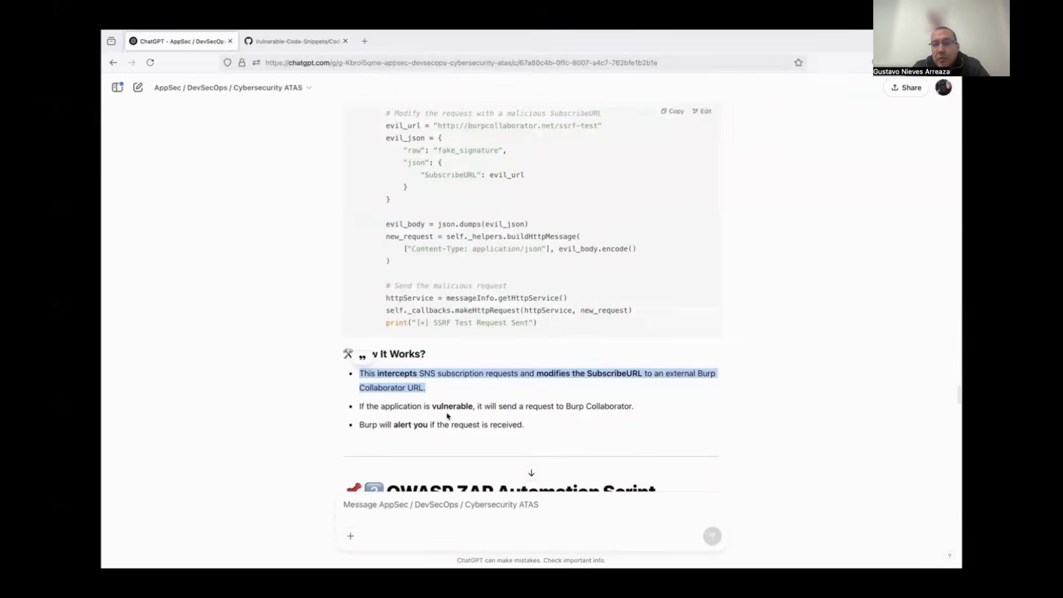
scroll(609, 410, "down", 2)
Step: Read into the OWASP ZAP script code block
scroll(553, 360, "down", 5)
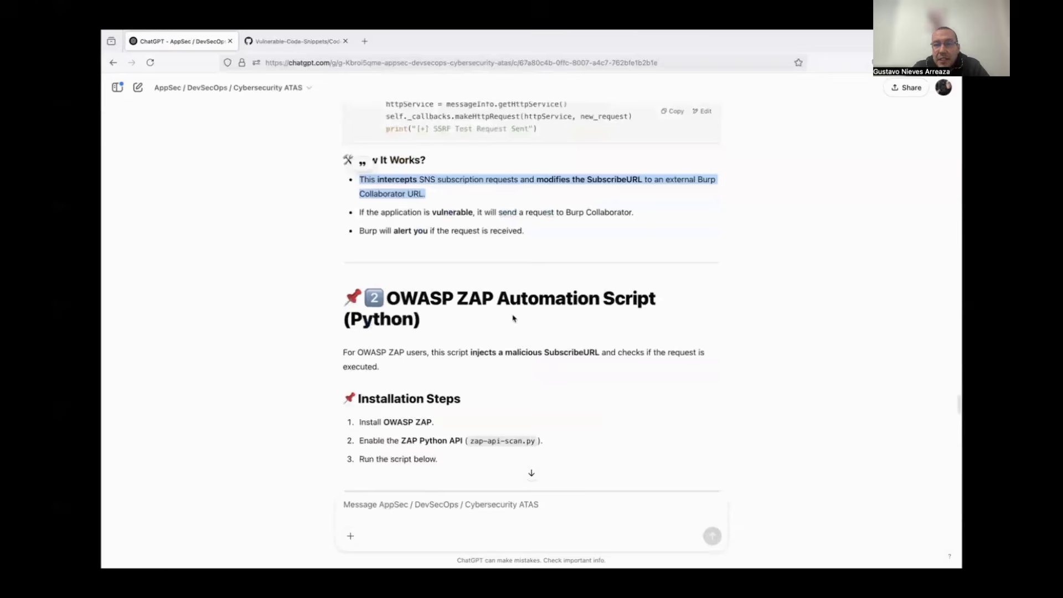
scroll(451, 381, "down", 5)
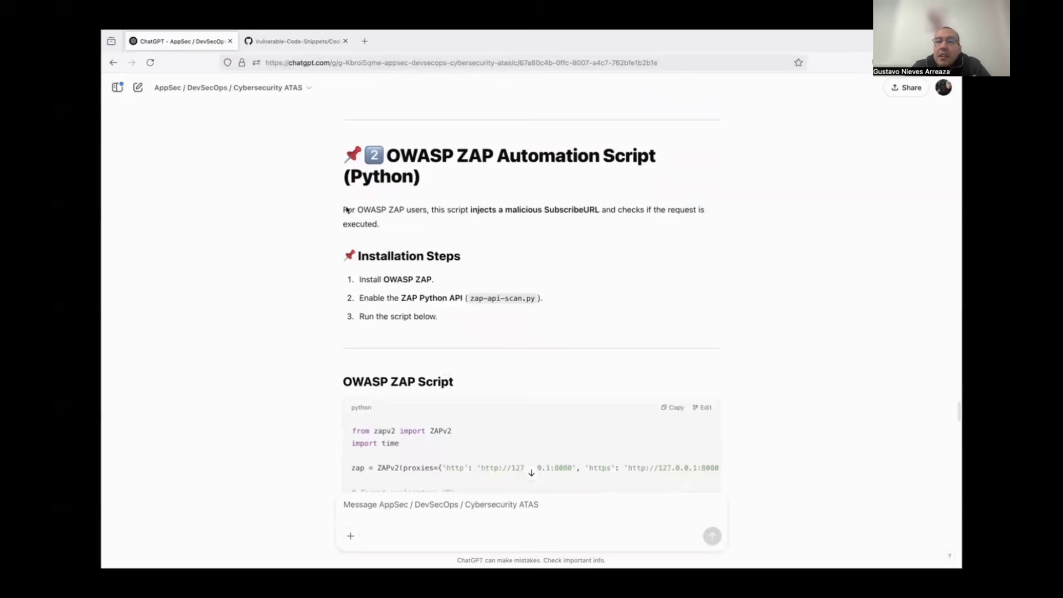
left_click_drag(344, 211, 397, 238)
scroll(404, 363, "down", 3)
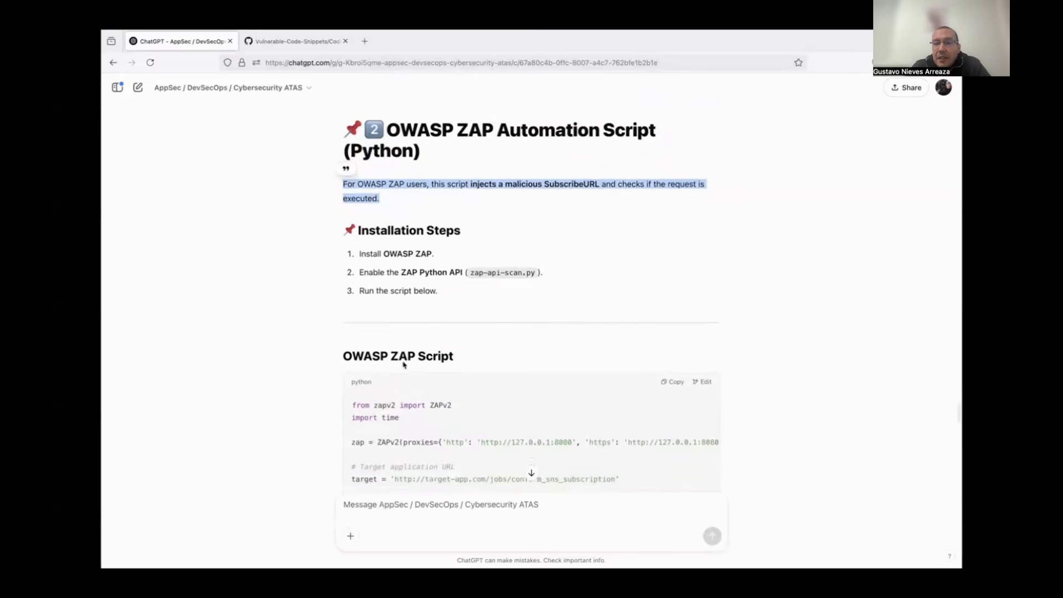
scroll(390, 302, "down", 1)
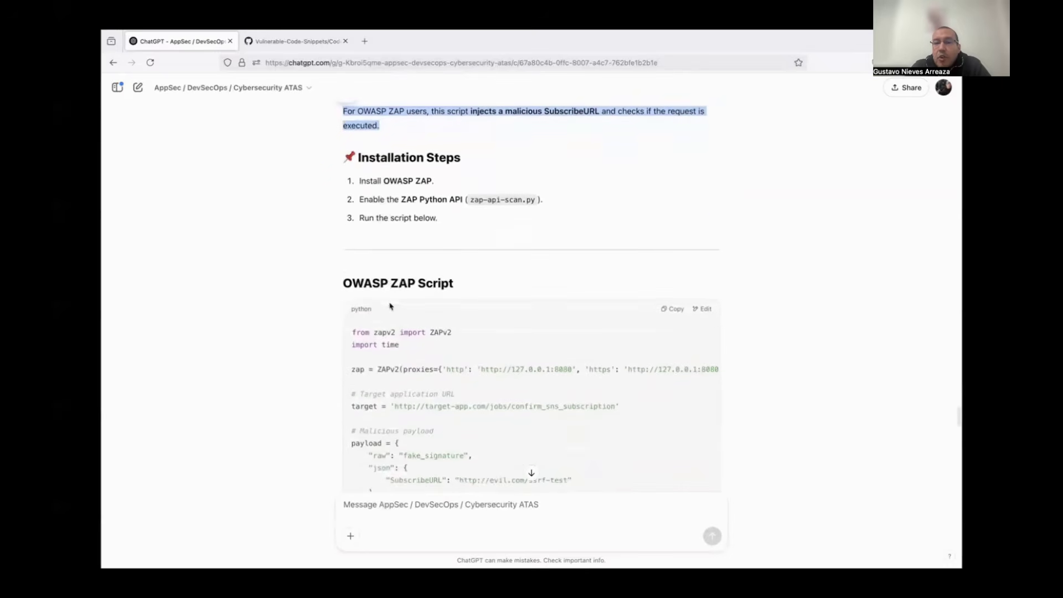
scroll(390, 303, "down", 1)
scroll(389, 303, "down", 2)
scroll(390, 303, "down", 1)
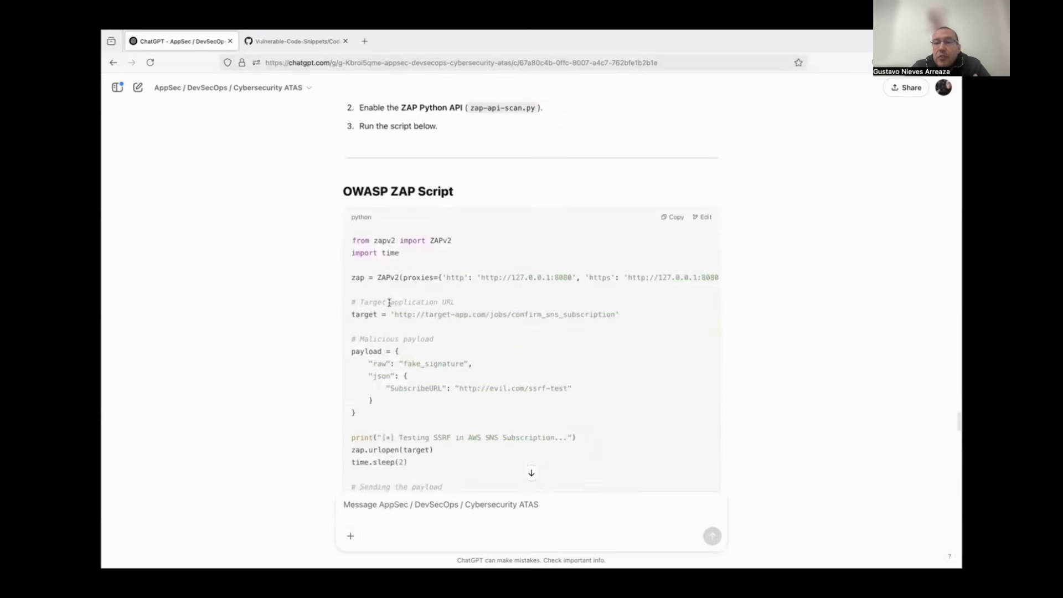
scroll(389, 303, "down", 1)
scroll(389, 305, "down", 2)
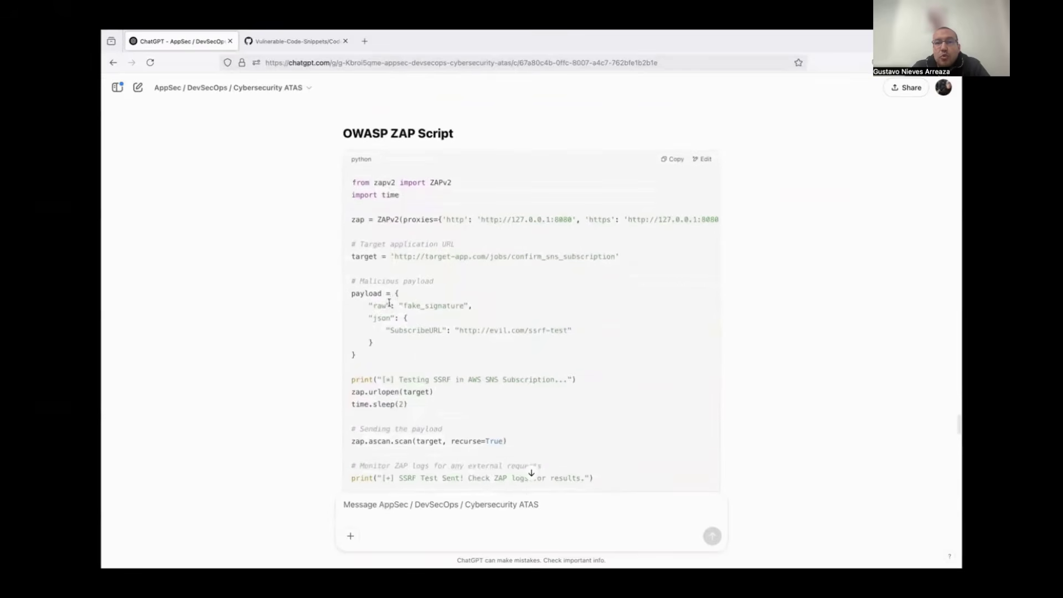
scroll(389, 303, "down", 2)
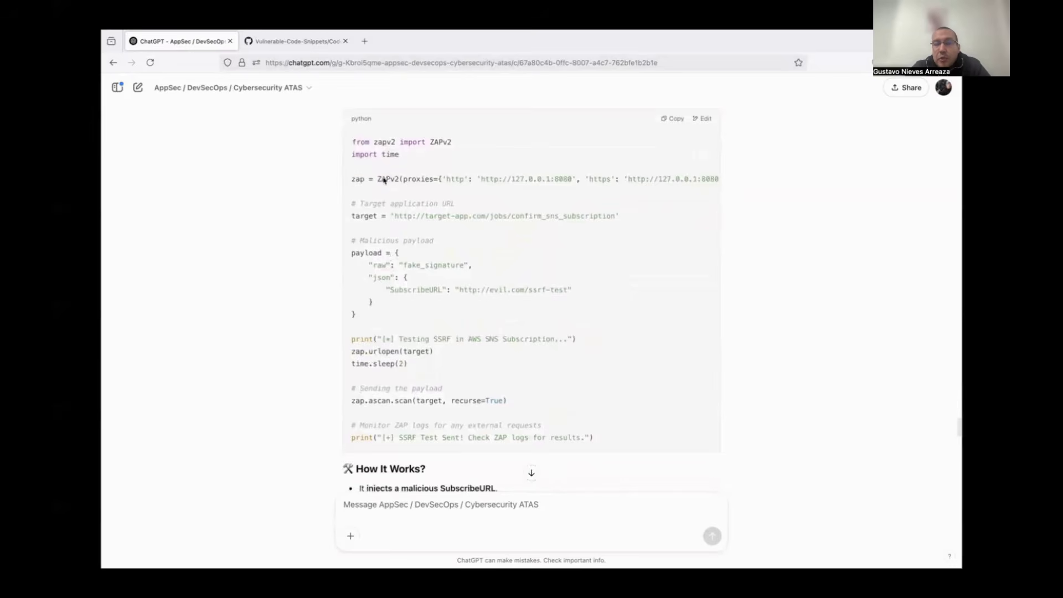
Step: Mark the ZAP proxy address setting and continue to the GitHub CI/CD Pipeline section
left_click_drag(379, 179, 579, 183)
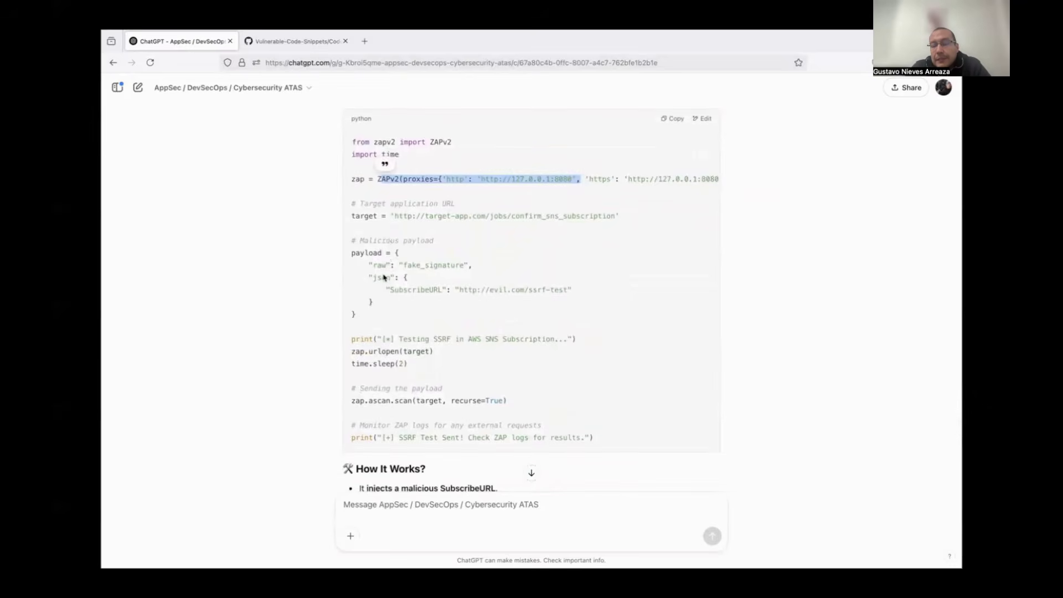
scroll(391, 339, "down", 1)
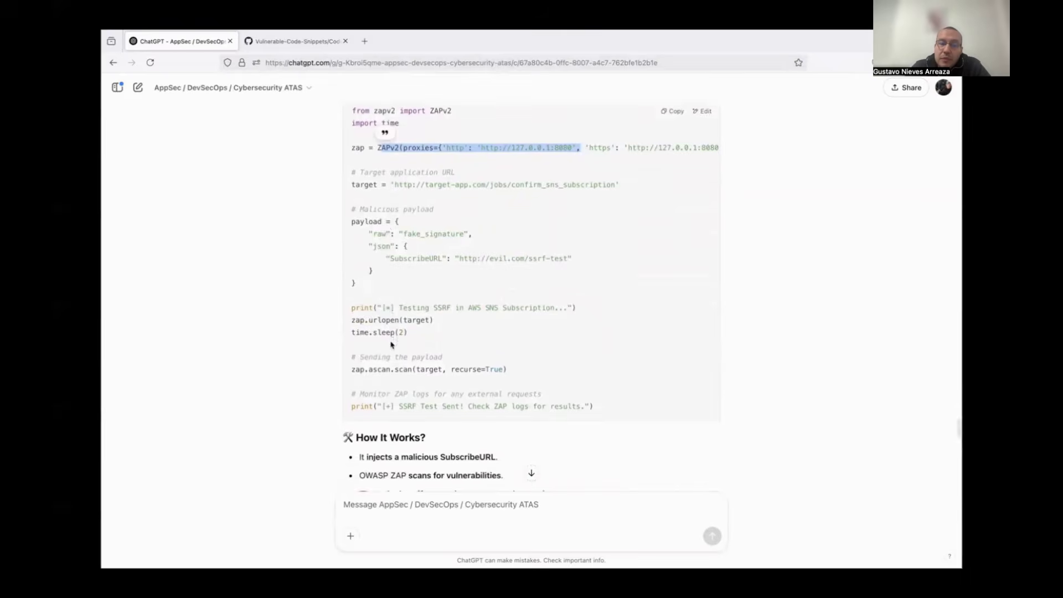
scroll(390, 339, "down", 1)
scroll(390, 341, "down", 1)
scroll(390, 341, "down", 1)
scroll(390, 342, "down", 1)
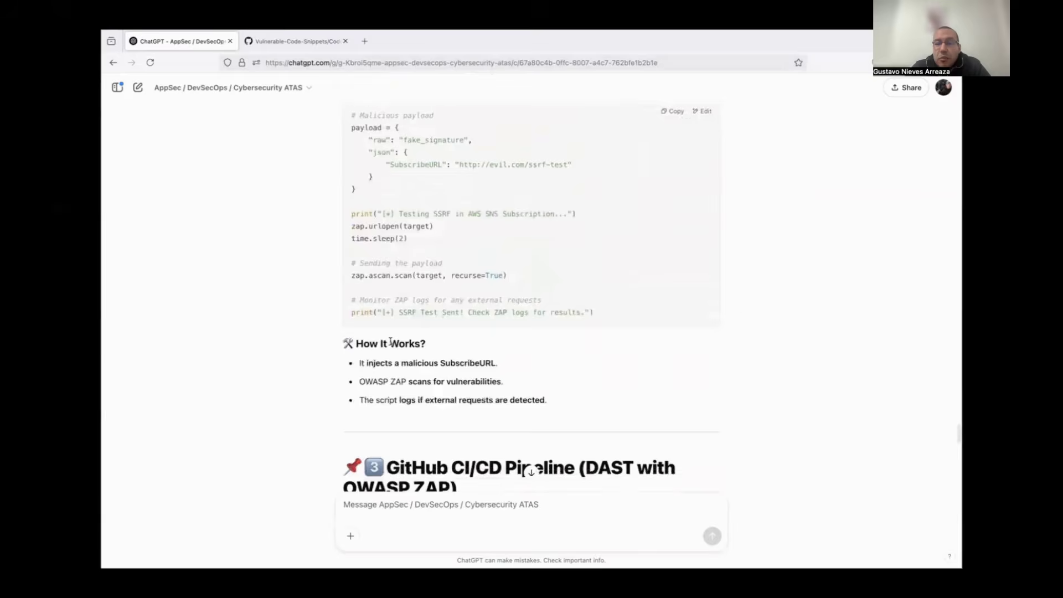
scroll(391, 343, "down", 2)
scroll(391, 345, "down", 3)
scroll(391, 345, "down", 2)
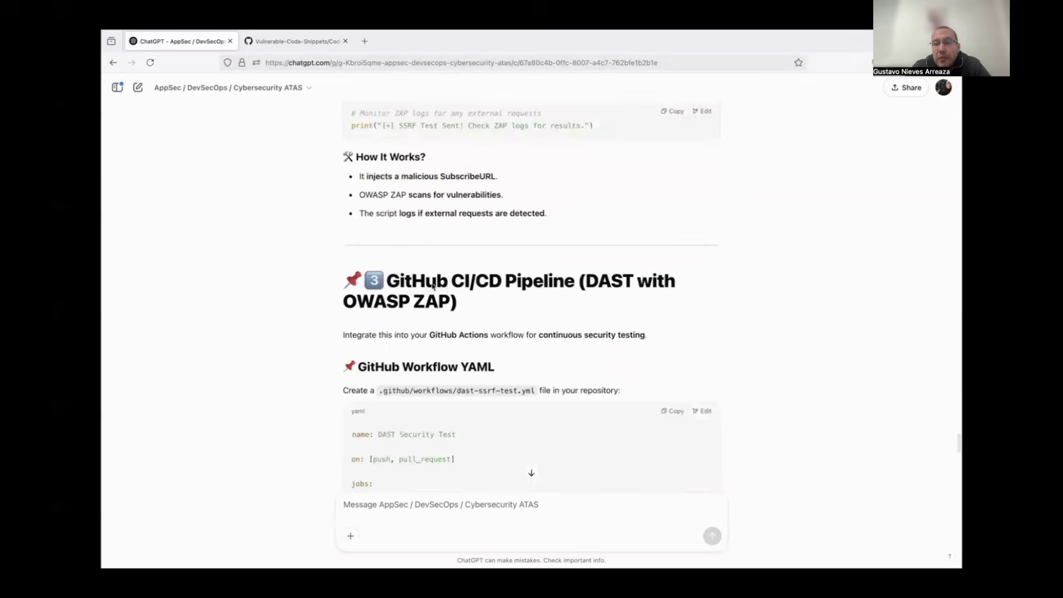
left_click_drag(390, 279, 490, 314)
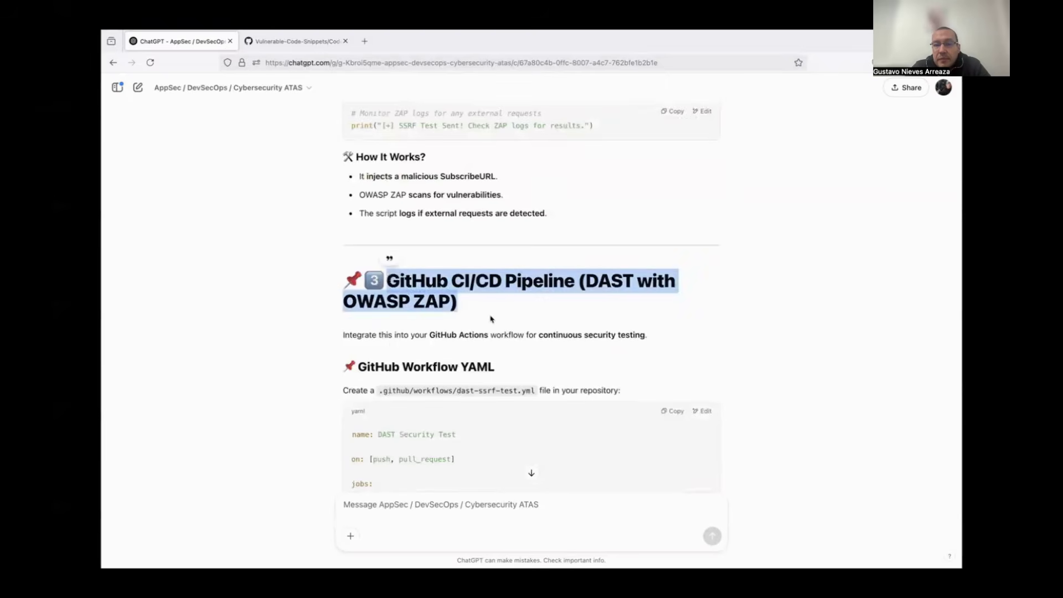
scroll(489, 314, "down", 1)
scroll(490, 318, "down", 2)
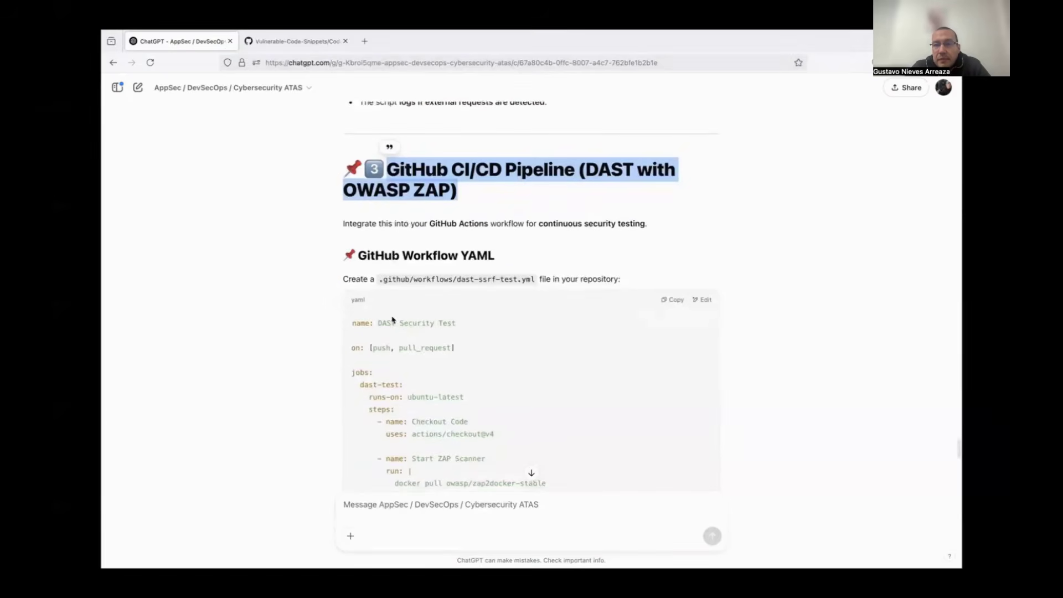
scroll(392, 320, "down", 1)
scroll(392, 319, "down", 1)
scroll(392, 320, "down", 1)
scroll(392, 319, "down", 1)
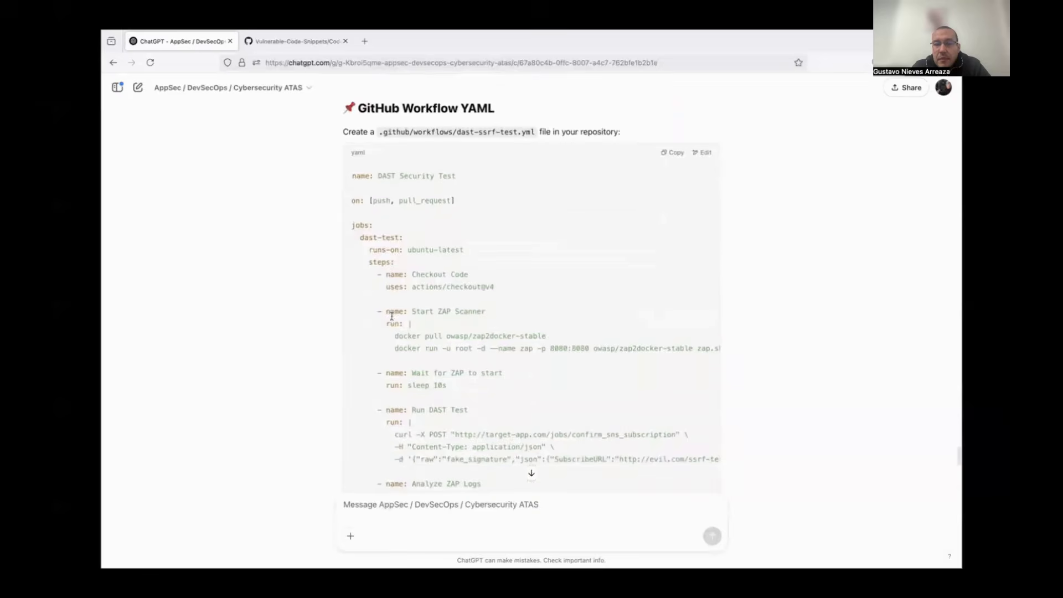
scroll(396, 294, "down", 1)
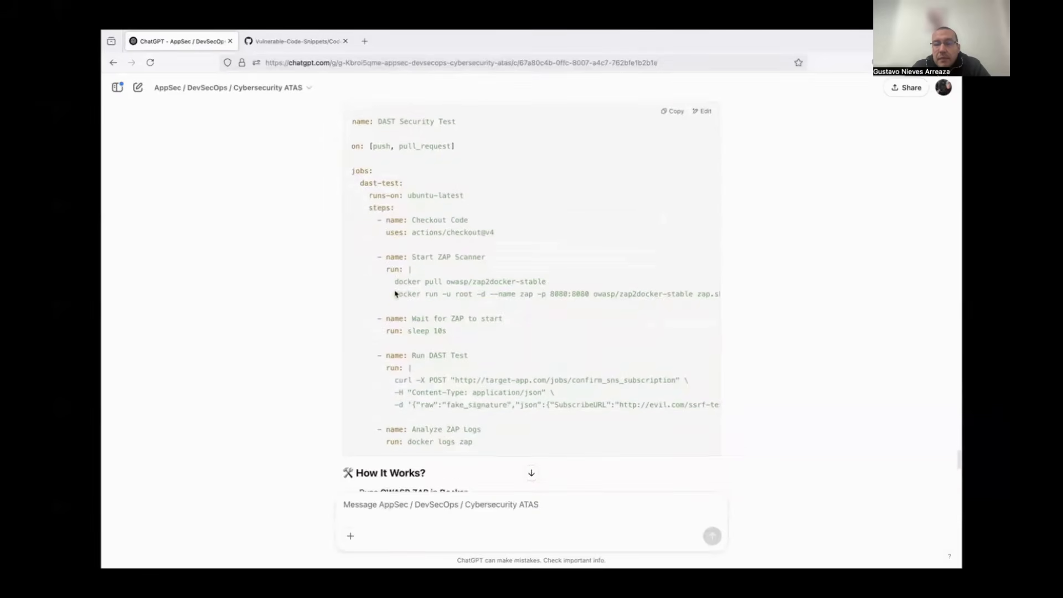
scroll(394, 291, "down", 1)
scroll(394, 289, "down", 1)
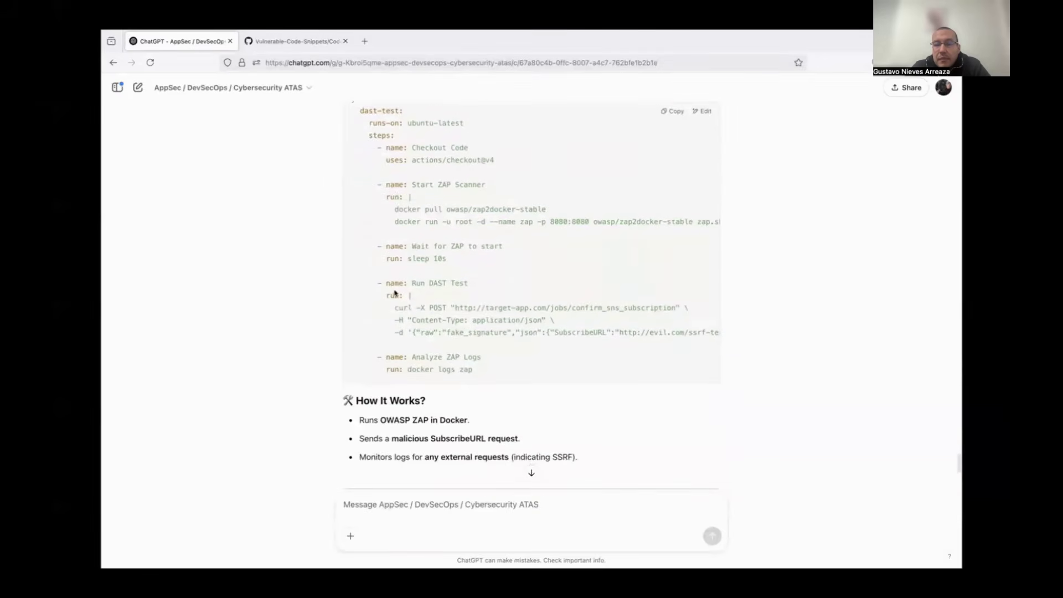
scroll(394, 289, "up", 1)
scroll(393, 290, "up", 1)
scroll(393, 290, "up", 1)
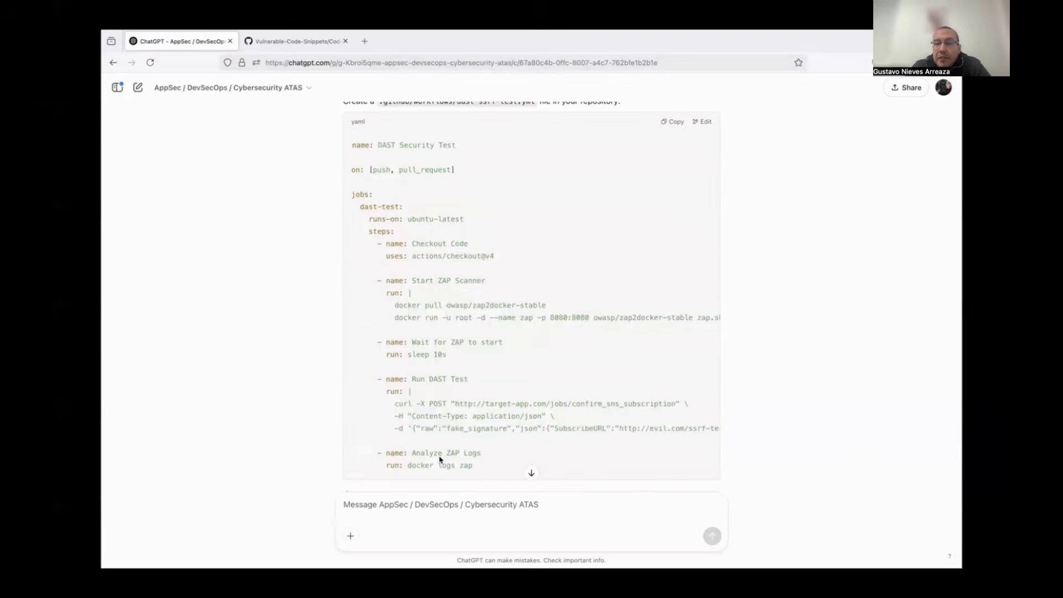
scroll(440, 458, "down", 6)
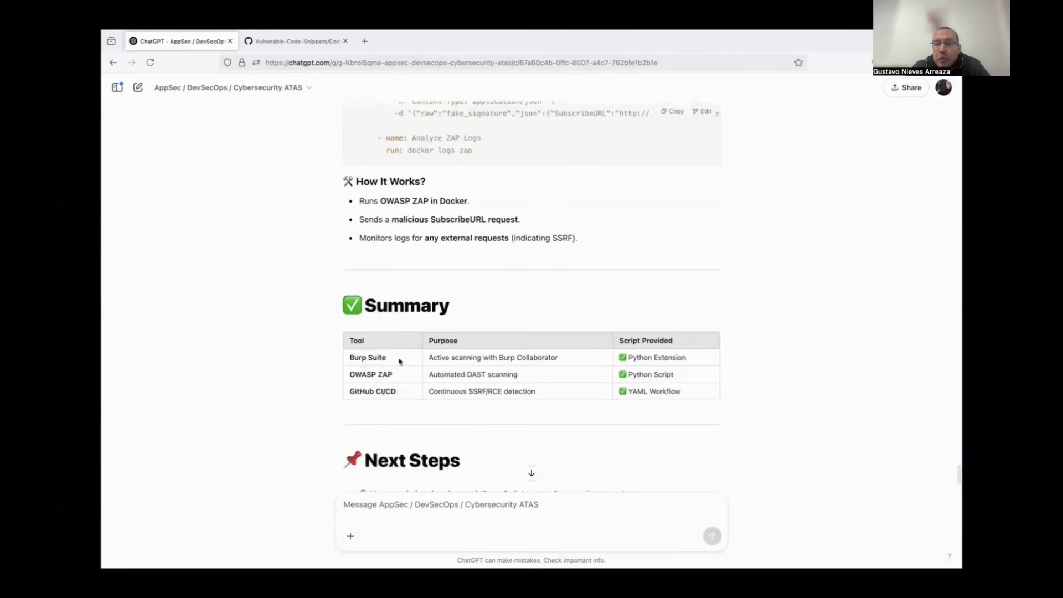
scroll(487, 434, "down", 1)
scroll(487, 434, "down", 2)
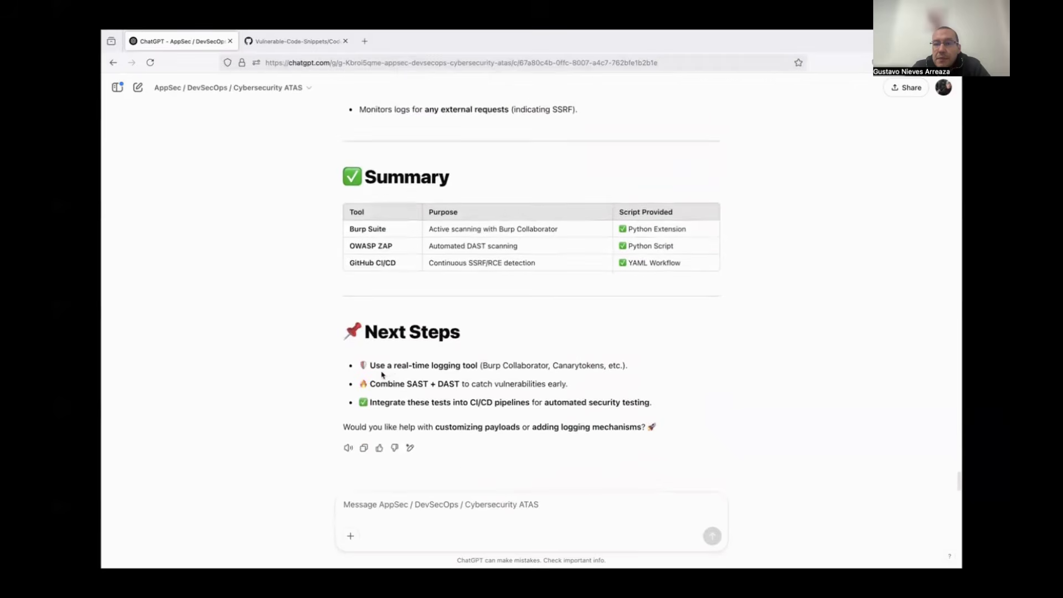
left_click_drag(384, 374, 642, 375)
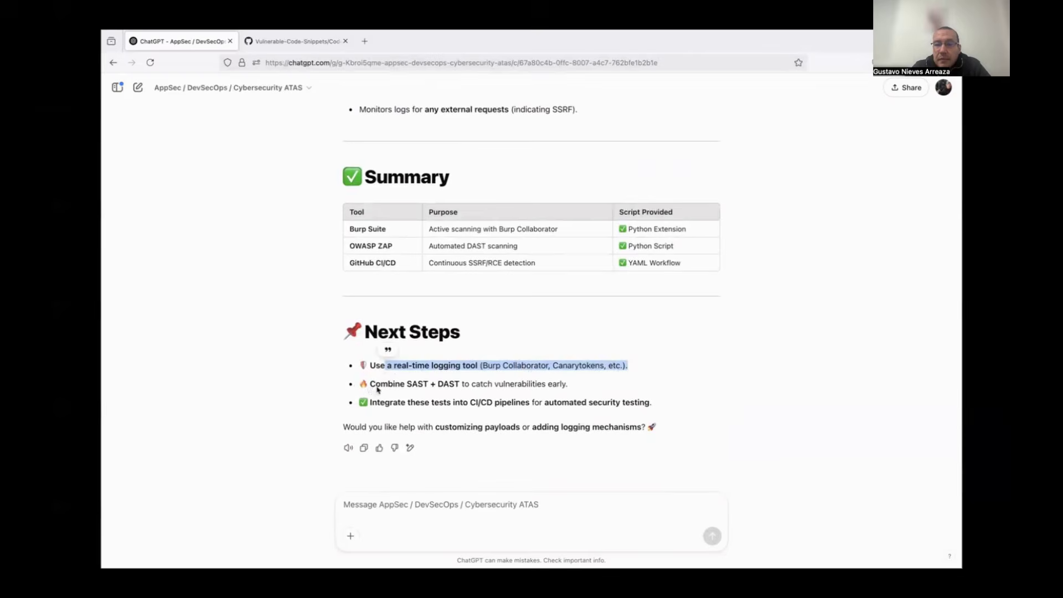
left_click_drag(377, 390, 572, 395)
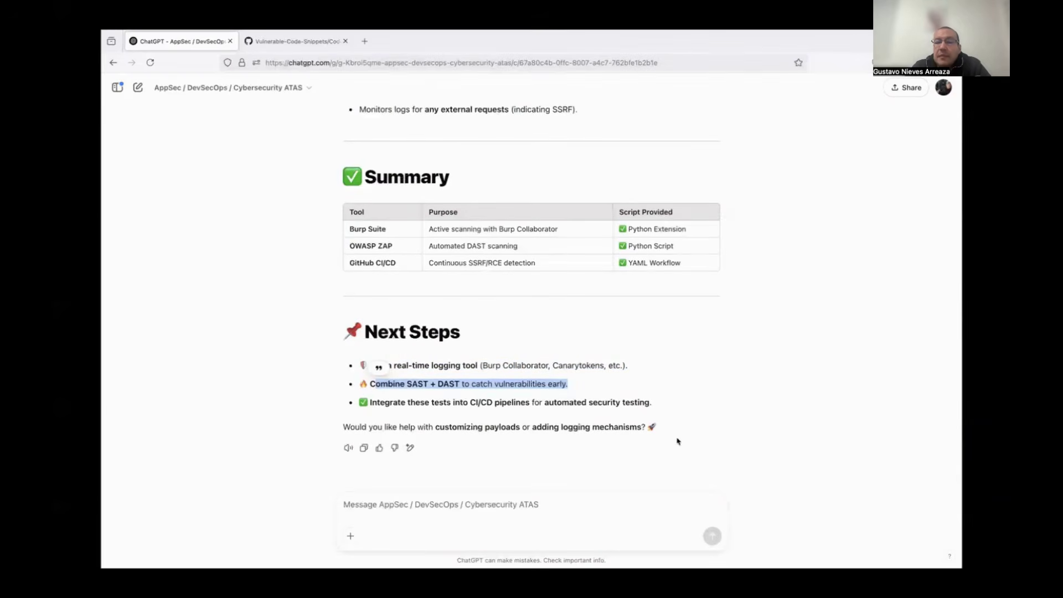
left_click(376, 509)
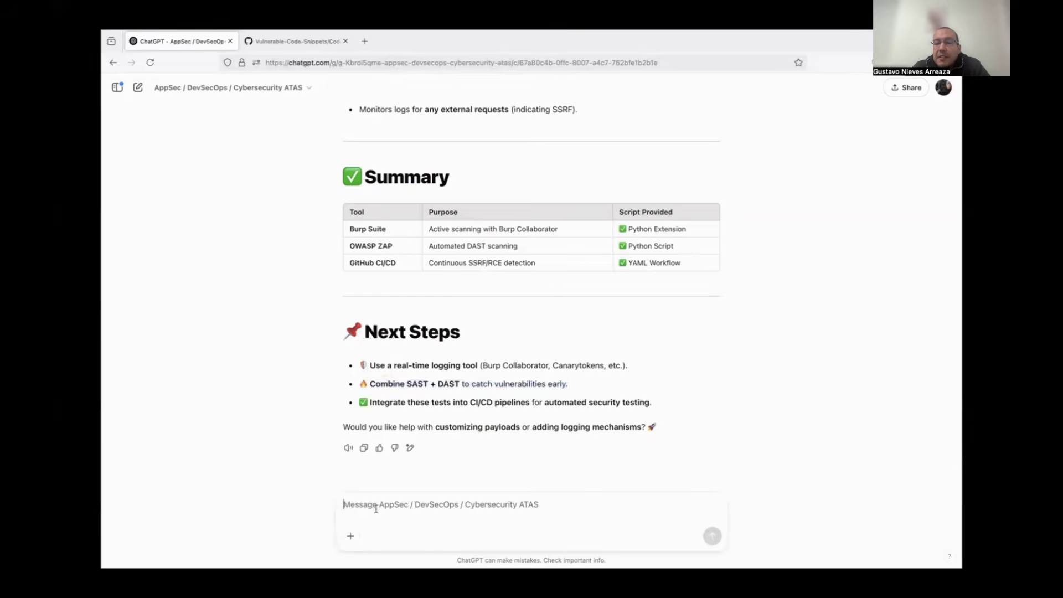
Step: Send 'yes please give the payloads and logging mechanisms' to the GPT
type("yes ple")
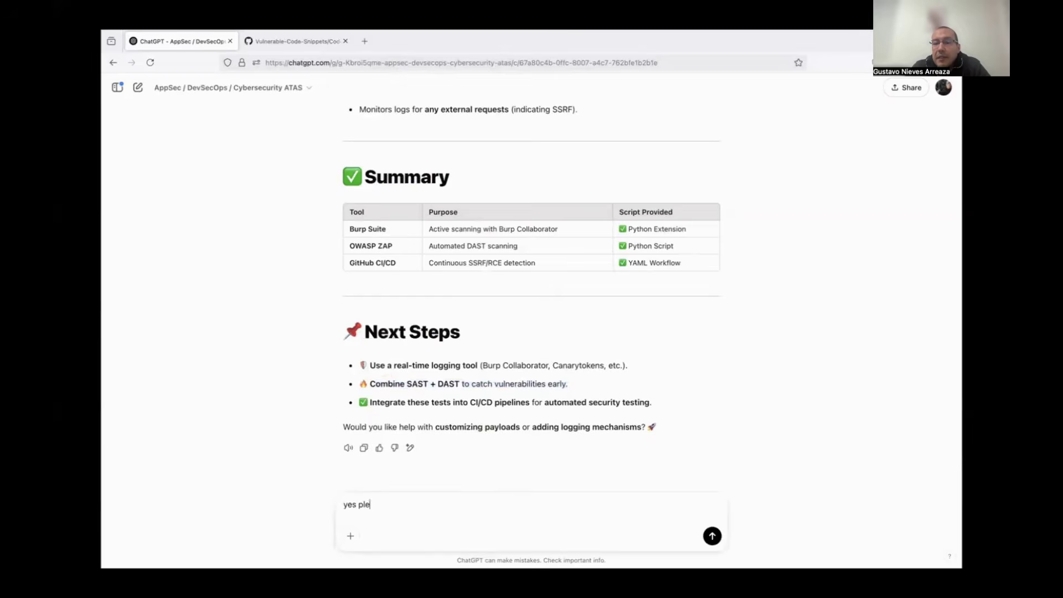
type("ase give")
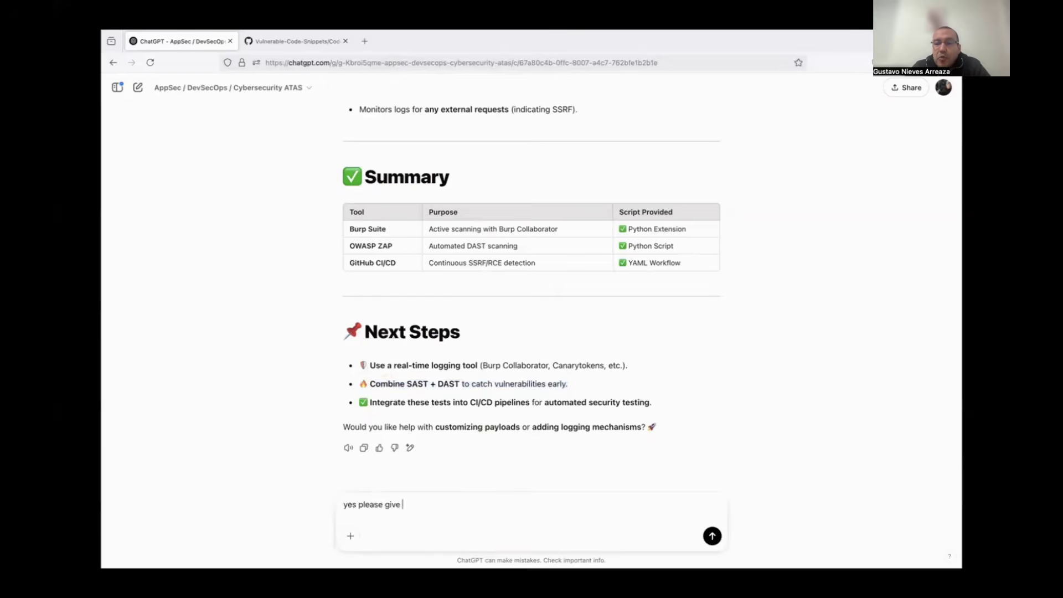
type("the payloads")
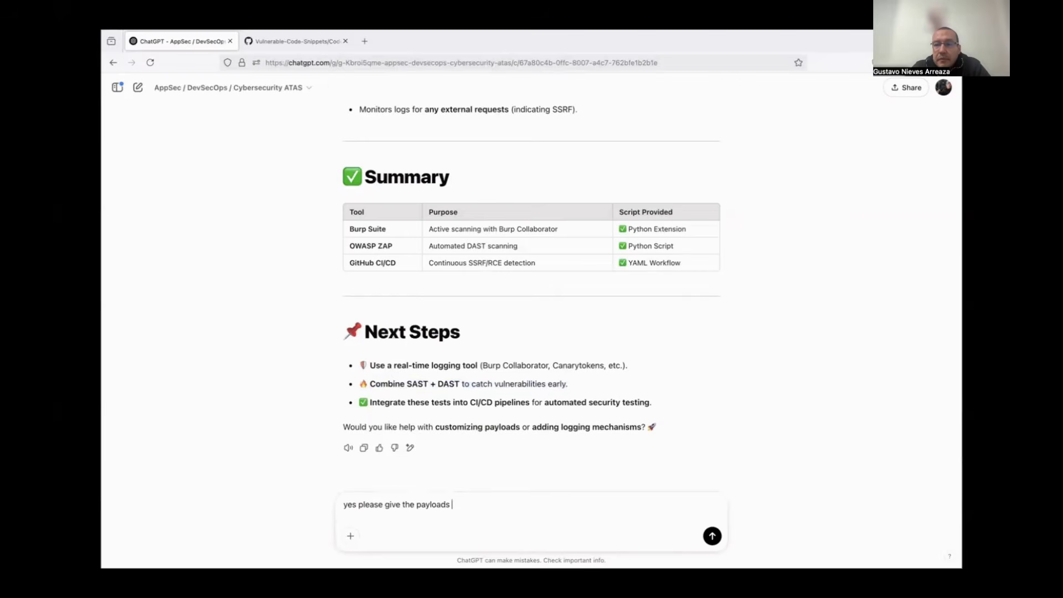
type("in")
key("BackSpace")
key("BackSpace")
key("BackSpace")
type("and lo")
type("gging mech")
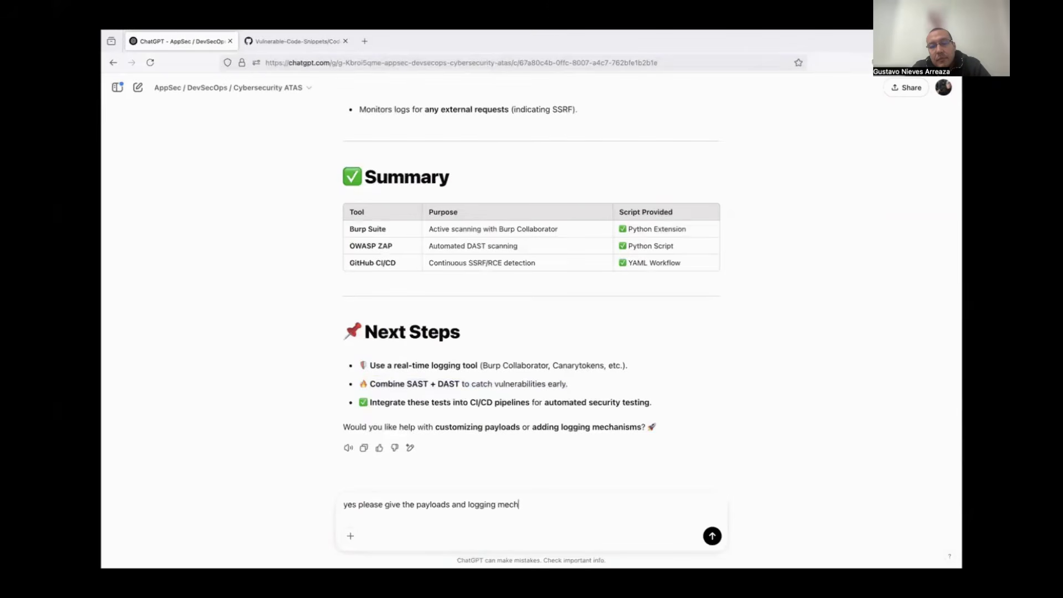
type("ani")
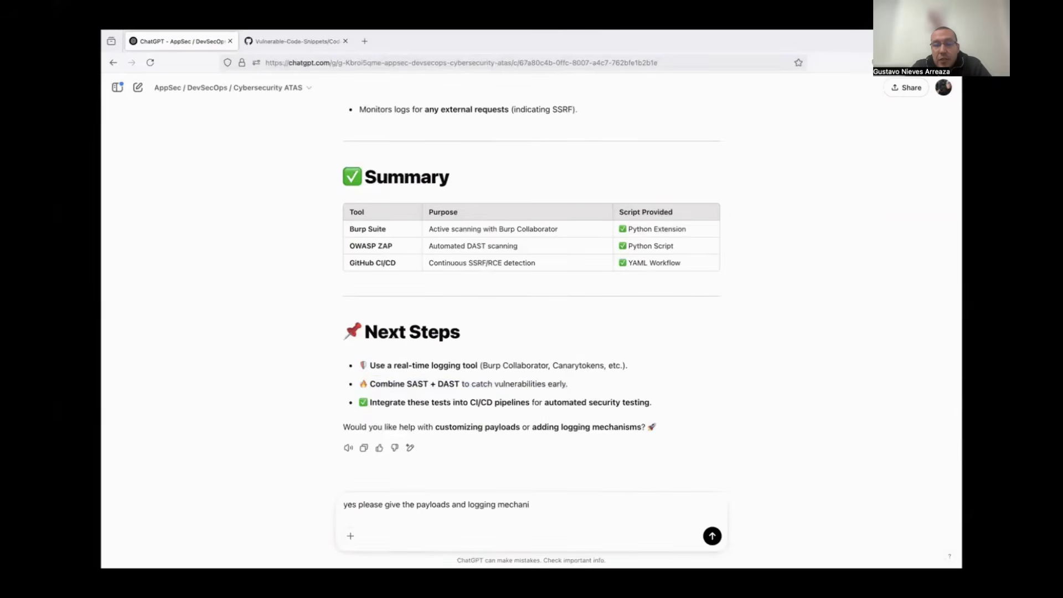
type("ms")
key("Return")
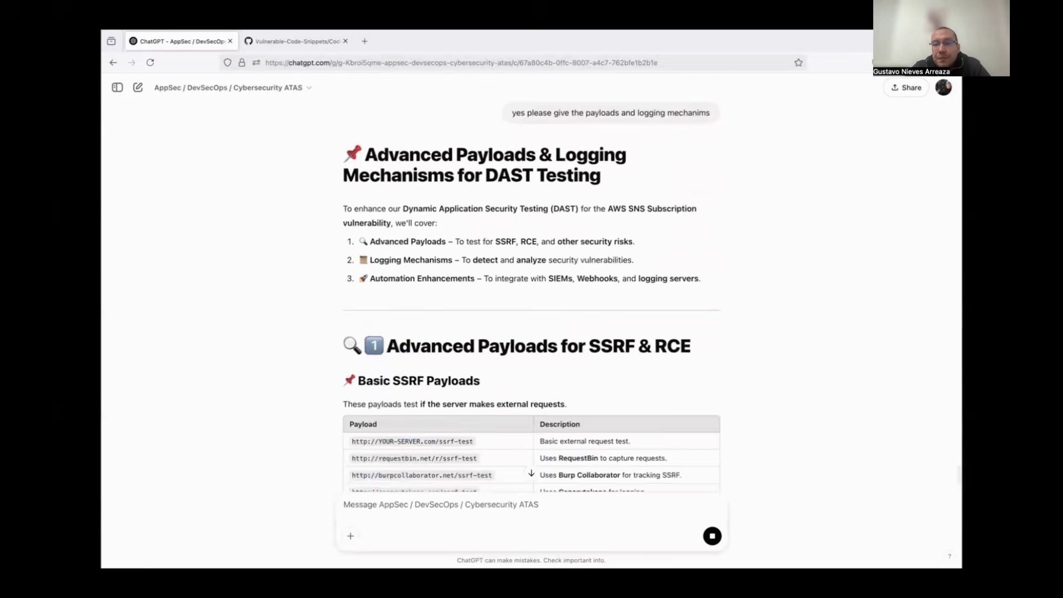
Step: Read the SSRF, internal SSRF and RCE payload tables and their curl example tests
scroll(515, 382, "down", 3)
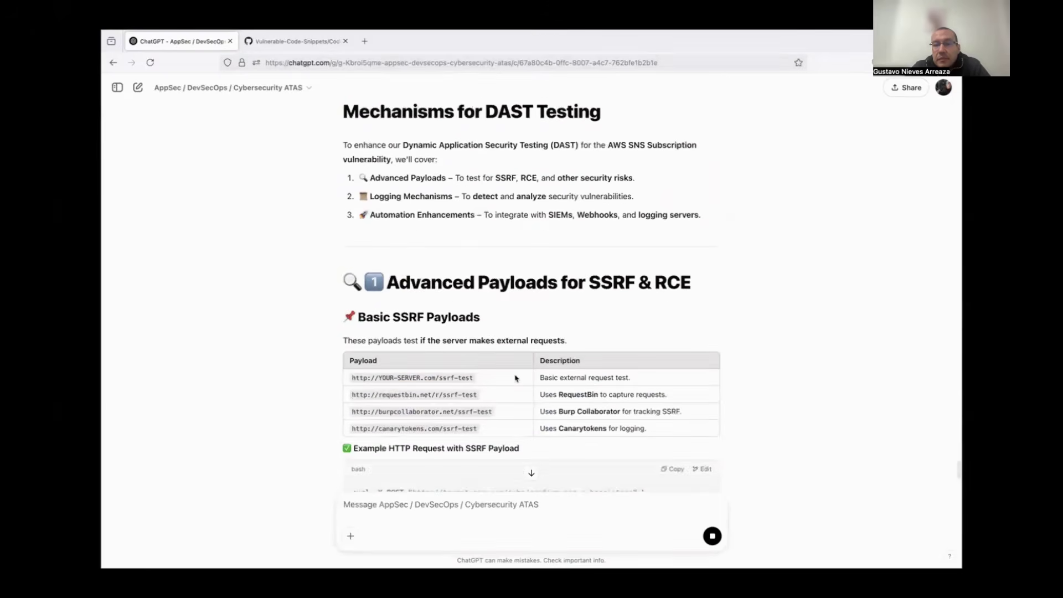
scroll(515, 381, "down", 2)
scroll(515, 379, "down", 2)
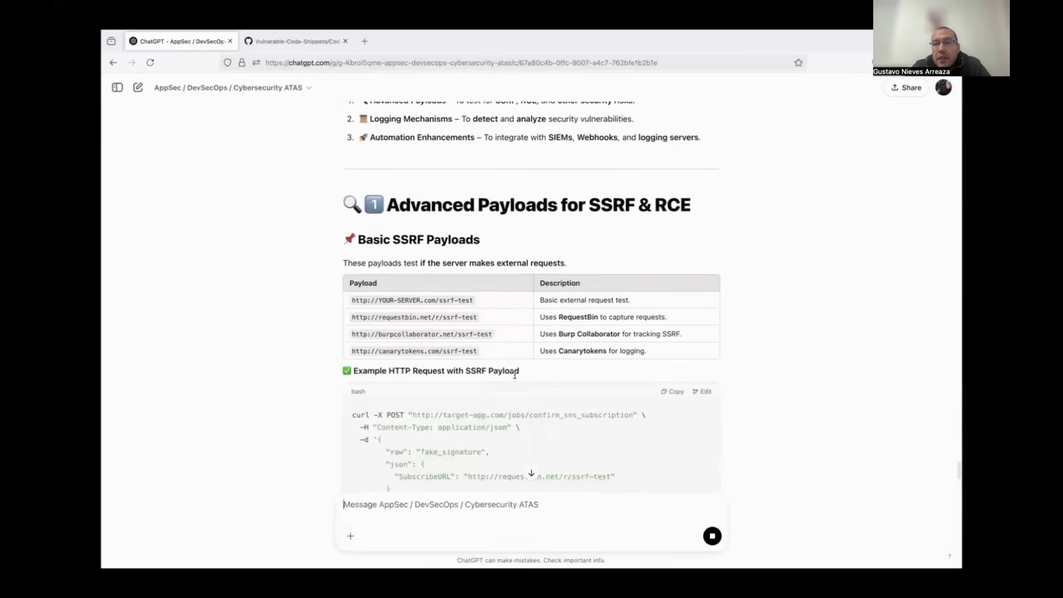
scroll(515, 379, "down", 1)
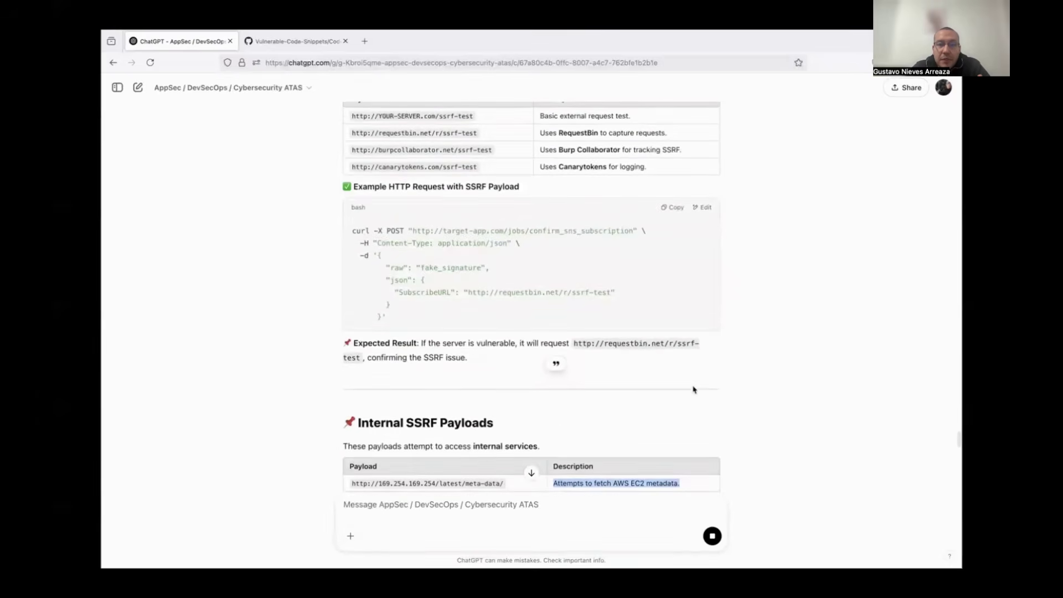
scroll(678, 381, "down", 5)
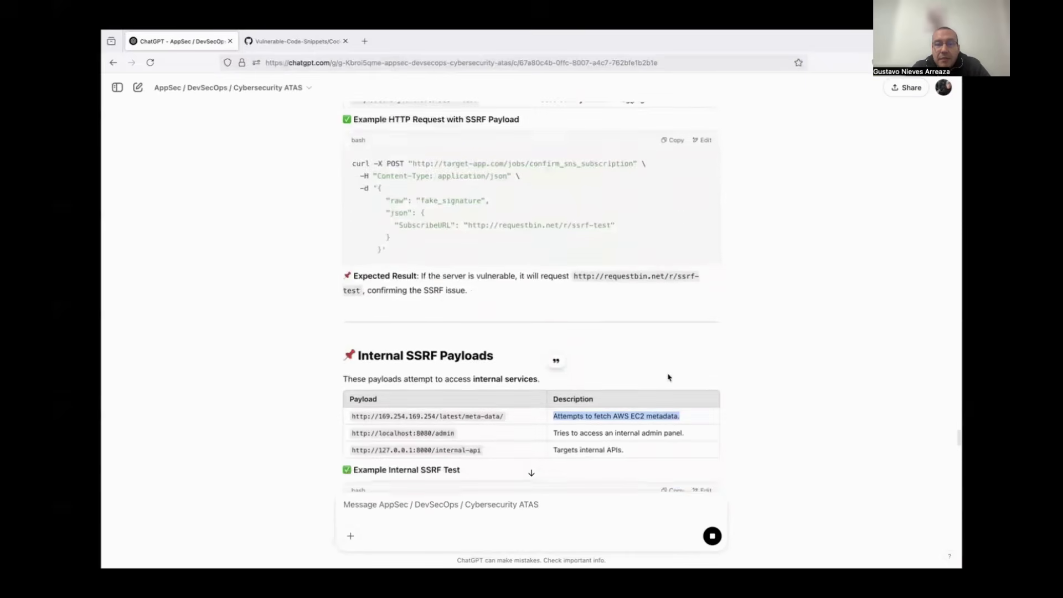
scroll(668, 378, "down", 2)
scroll(667, 376, "down", 1)
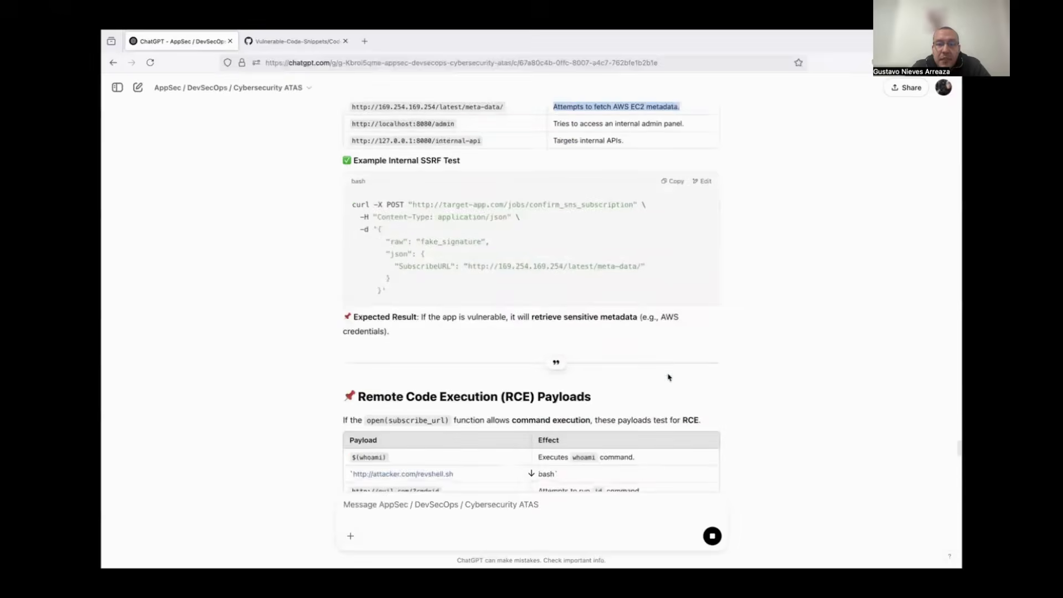
scroll(666, 375, "down", 2)
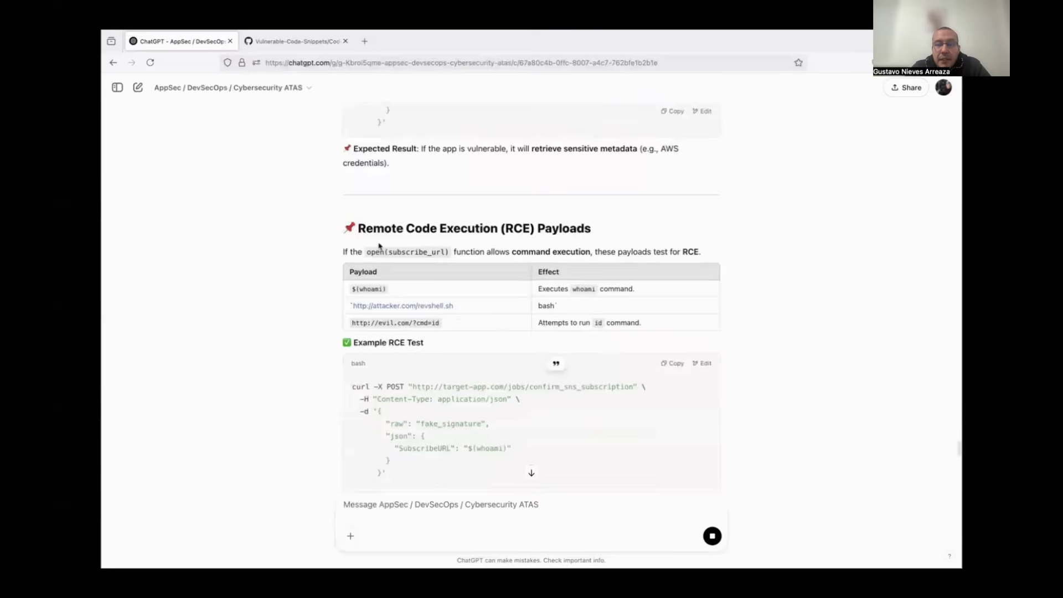
scroll(507, 336, "down", 1)
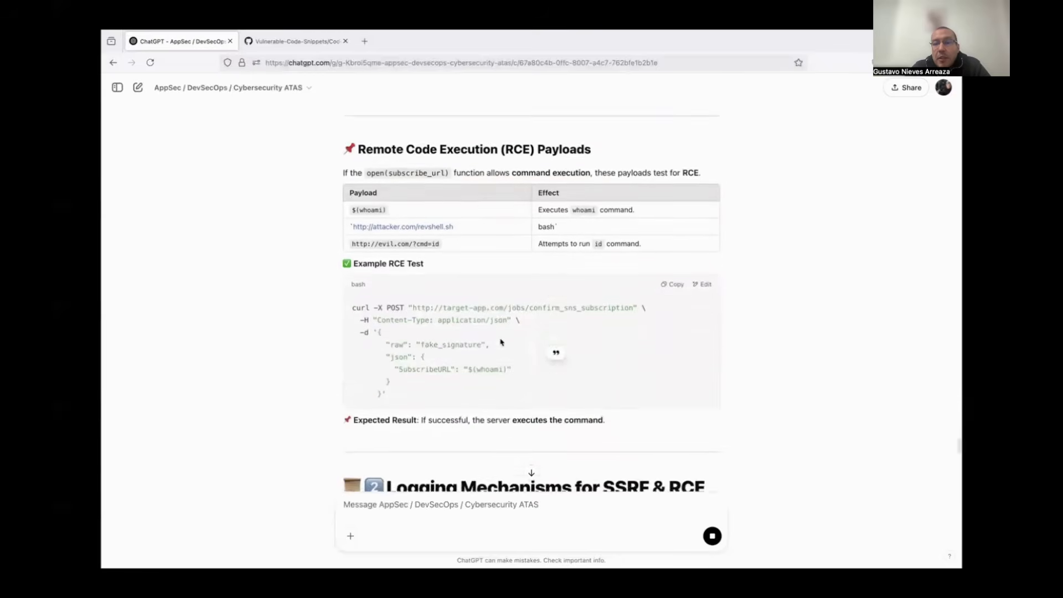
scroll(501, 341, "down", 2)
scroll(501, 343, "down", 2)
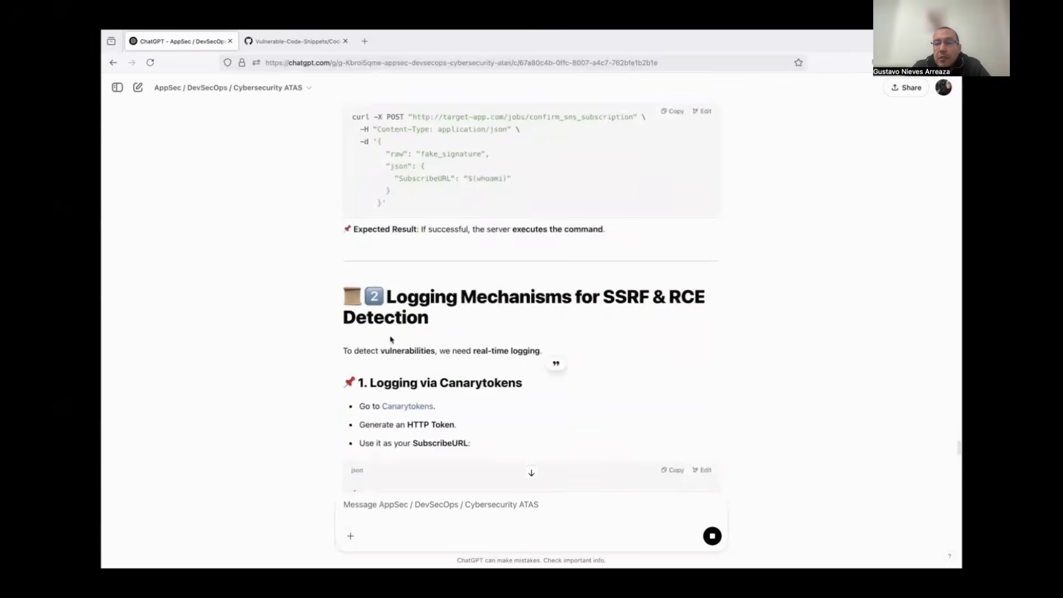
scroll(393, 332, "down", 2)
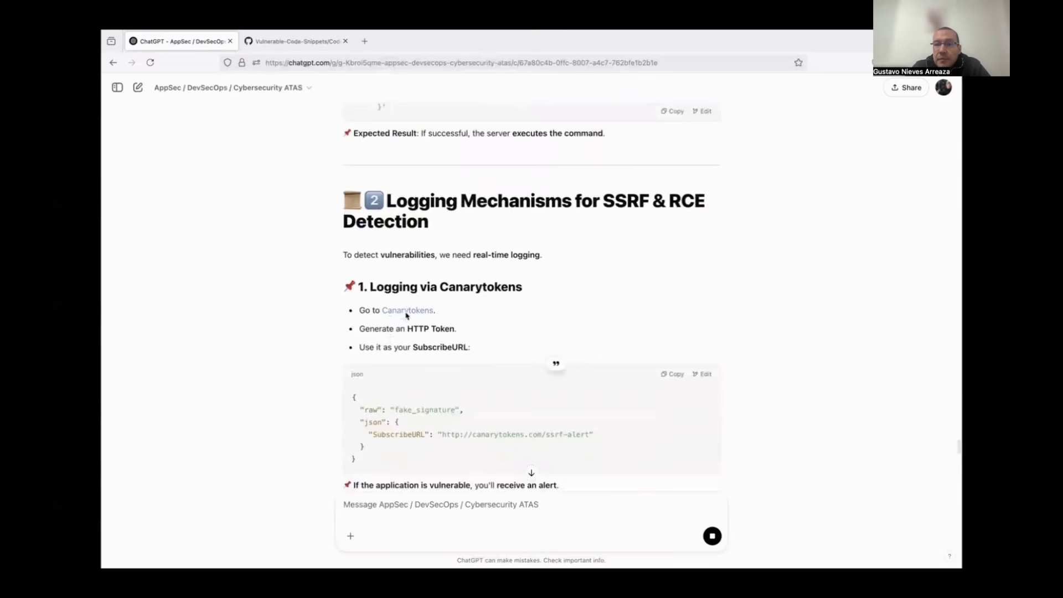
scroll(437, 378, "down", 3)
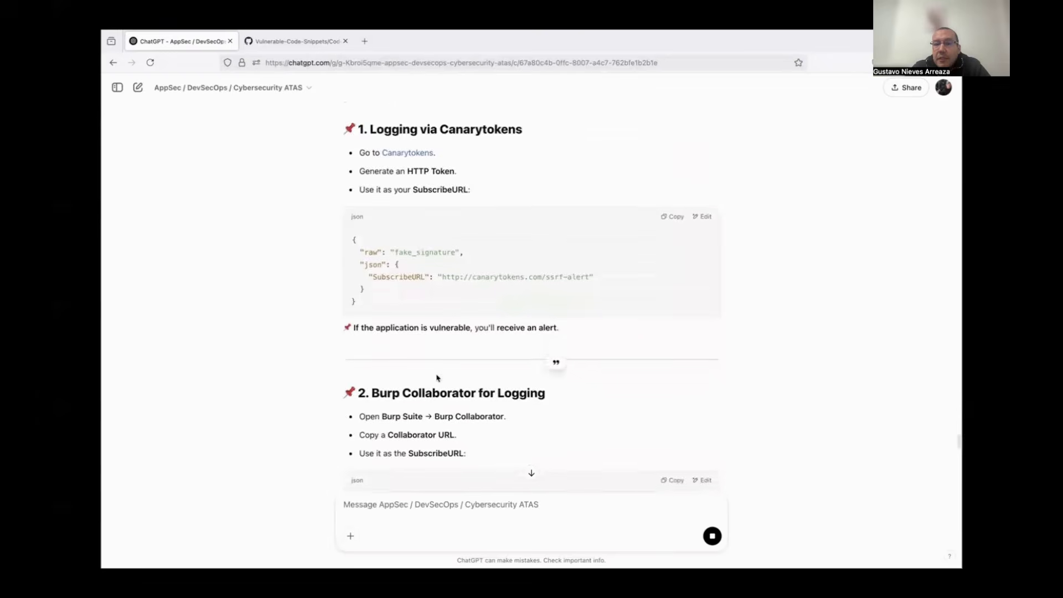
scroll(437, 378, "down", 2)
scroll(436, 374, "down", 1)
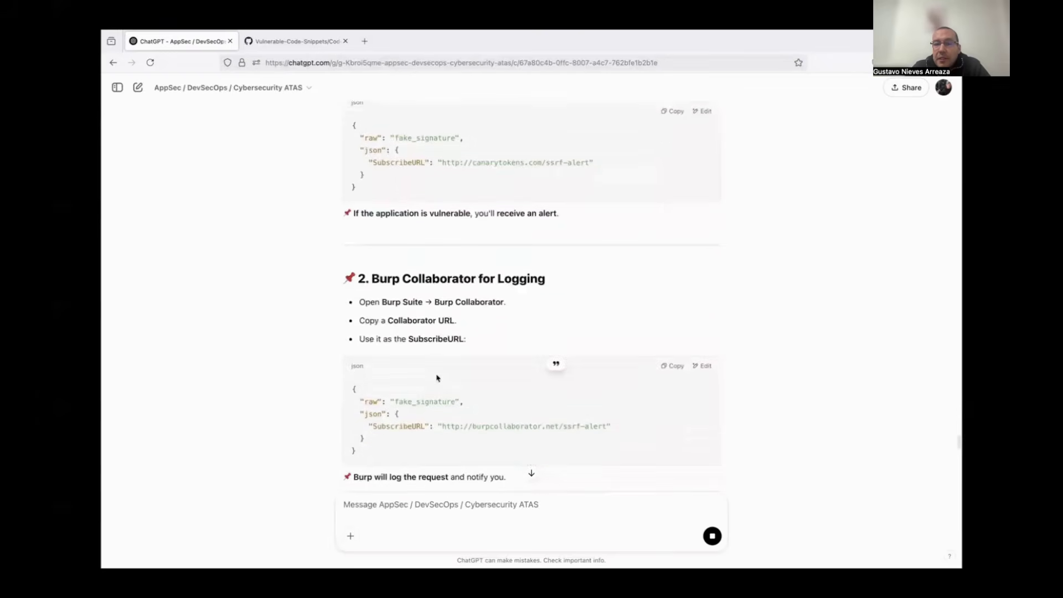
scroll(436, 375, "down", 1)
scroll(437, 376, "down", 2)
scroll(438, 378, "down", 1)
scroll(437, 377, "down", 1)
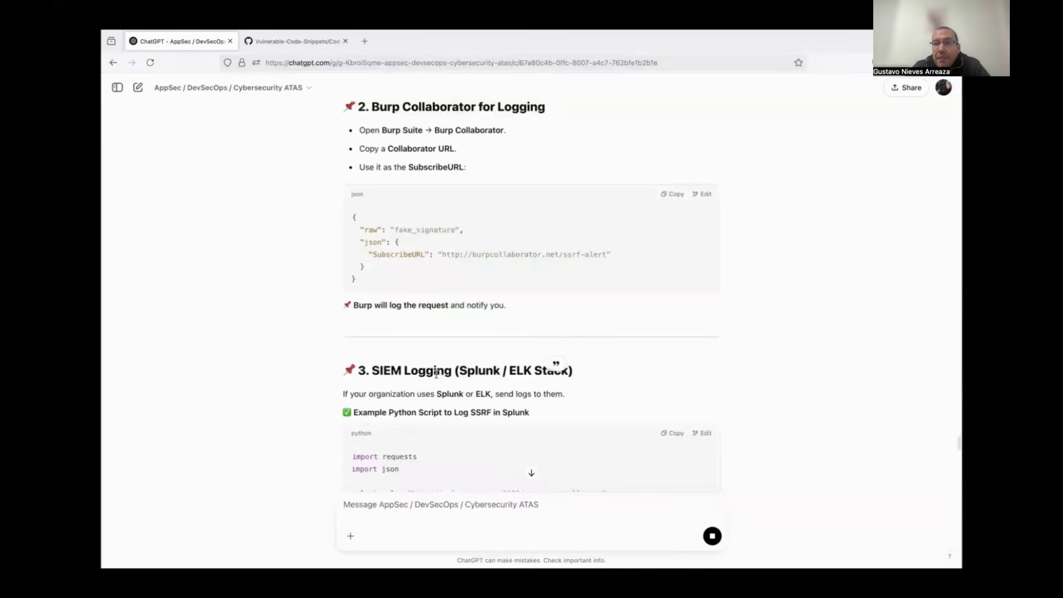
scroll(437, 376, "down", 2)
scroll(437, 376, "down", 1)
scroll(436, 375, "down", 1)
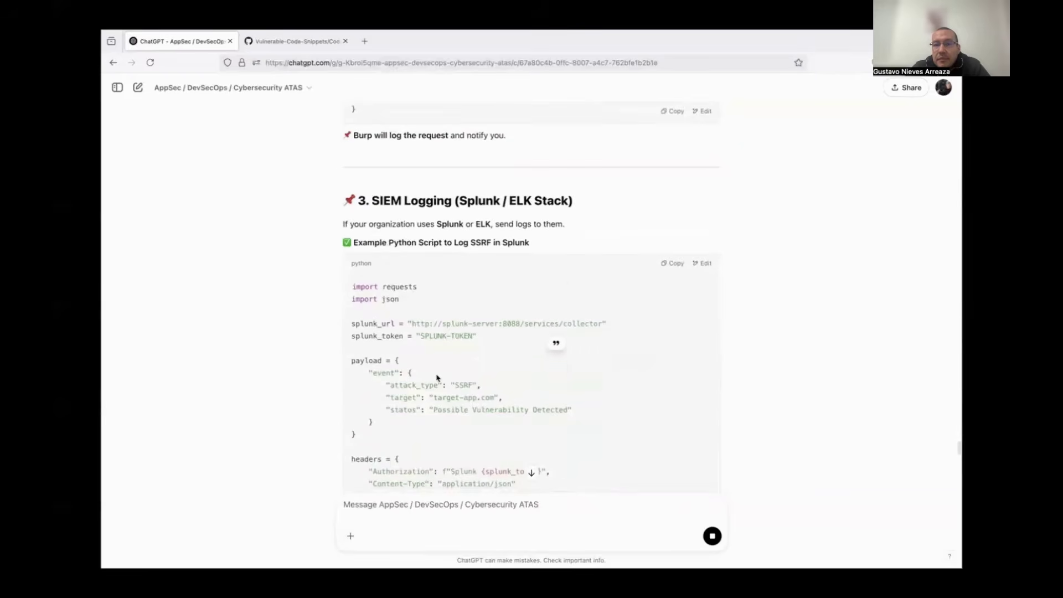
left_click_drag(424, 227, 576, 229)
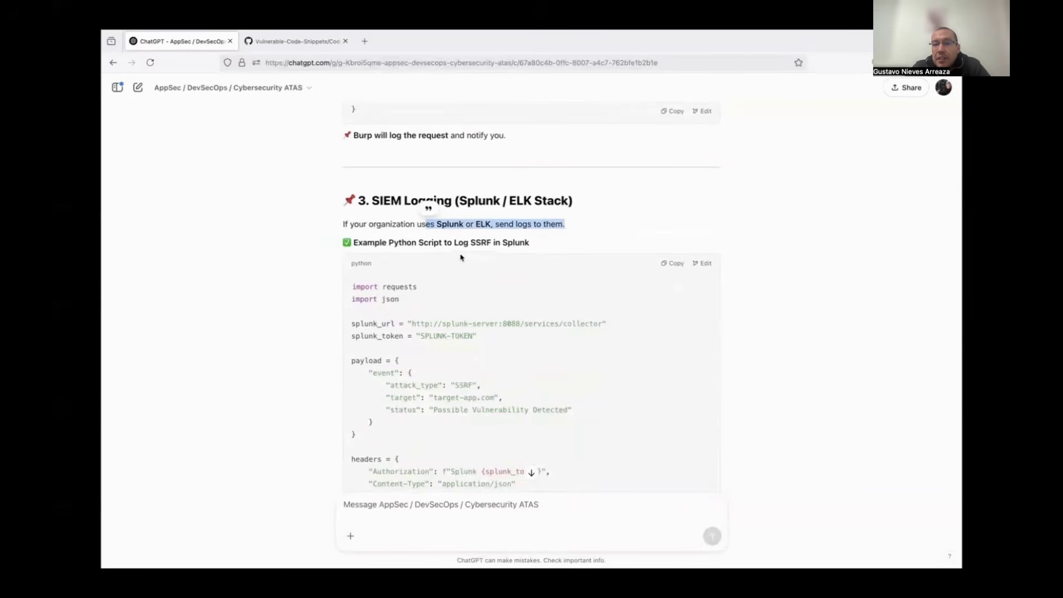
scroll(460, 365, "down", 1)
scroll(458, 363, "down", 2)
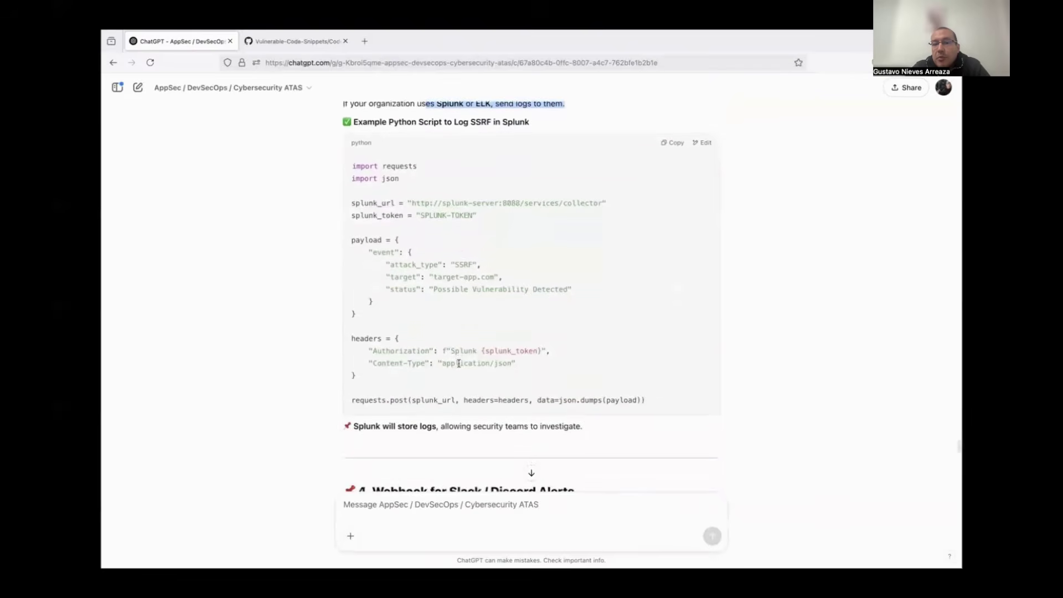
scroll(459, 366, "down", 1)
scroll(459, 366, "down", 1)
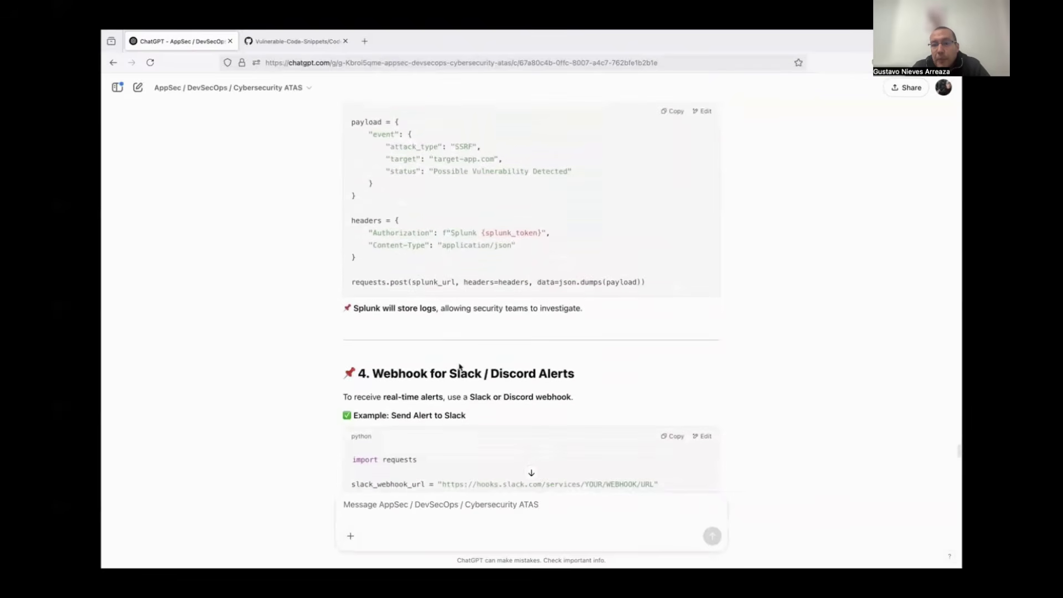
scroll(459, 366, "down", 2)
left_click_drag(367, 288, 591, 295)
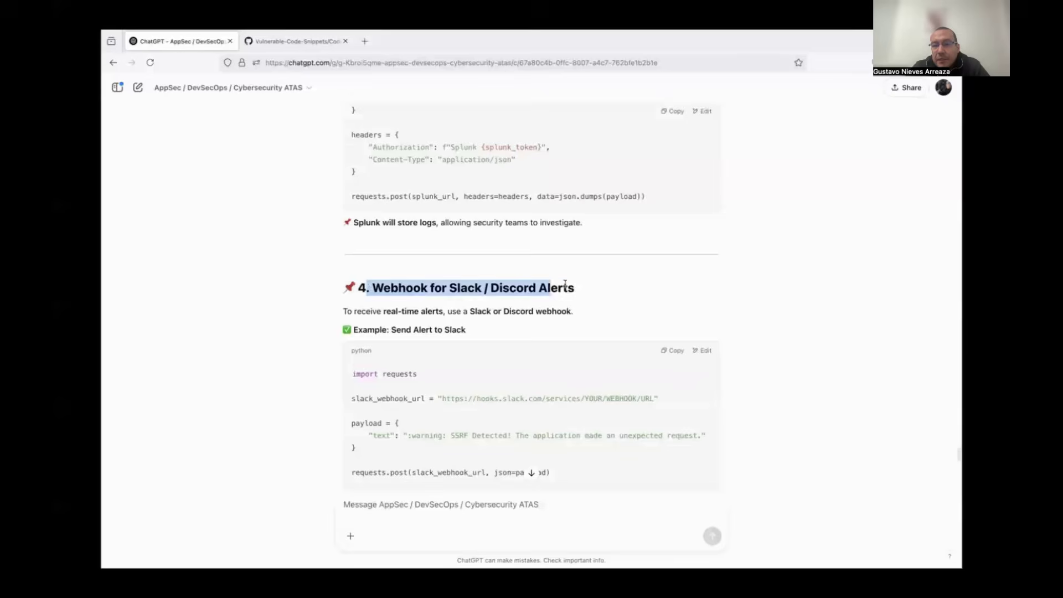
scroll(598, 395, "down", 1)
scroll(598, 395, "down", 1)
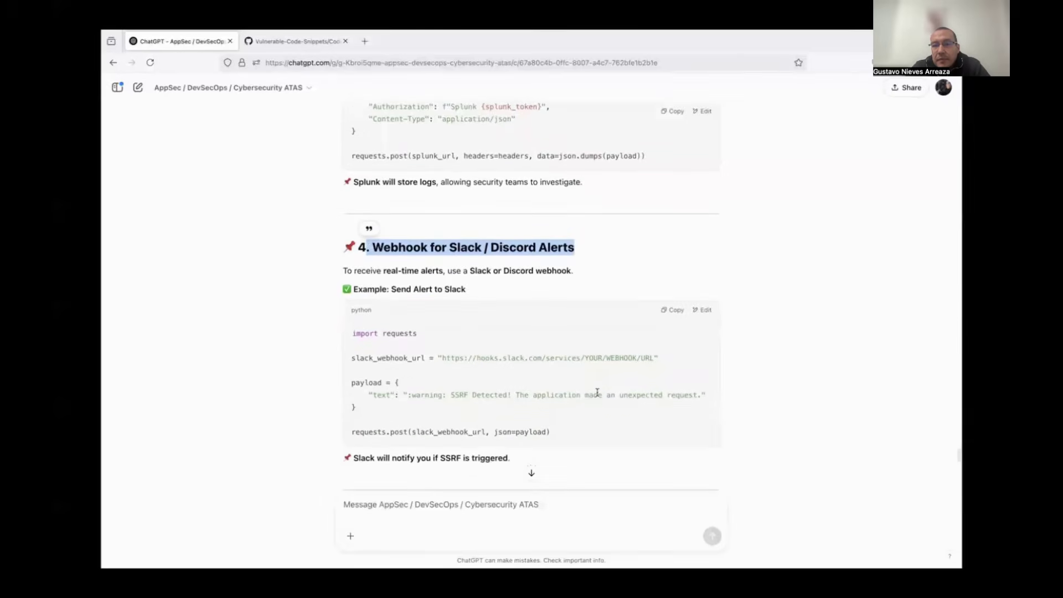
scroll(598, 395, "down", 1)
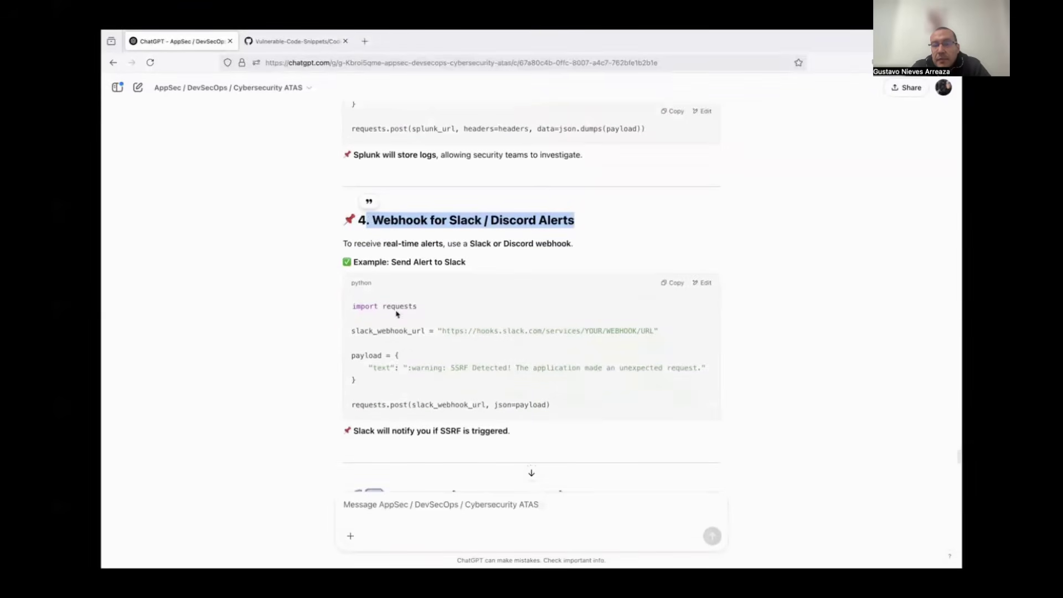
scroll(413, 385, "down", 1)
scroll(413, 385, "down", 2)
scroll(412, 383, "down", 1)
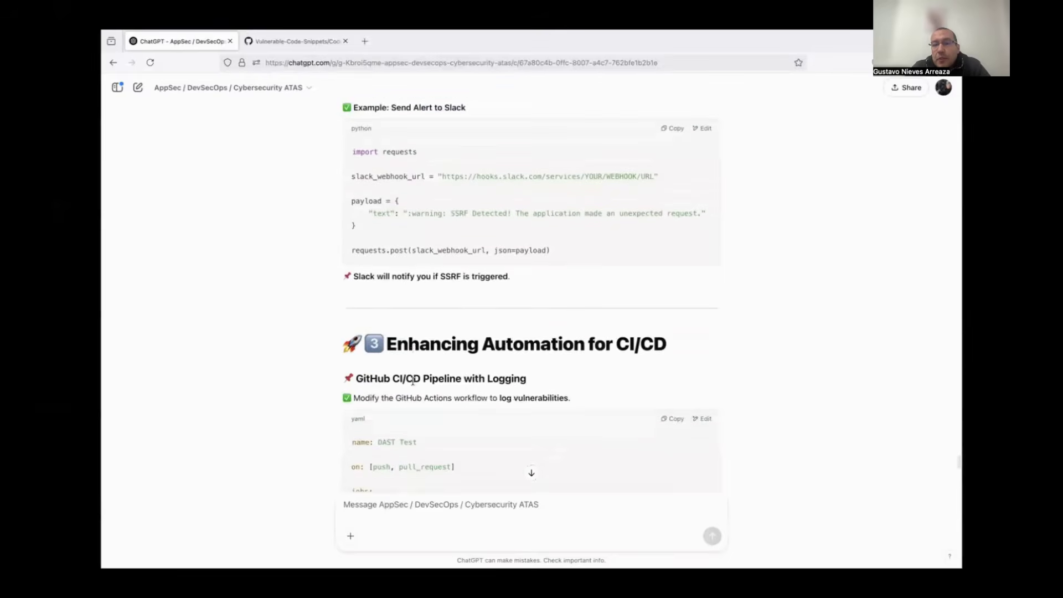
scroll(413, 381, "down", 1)
scroll(413, 381, "down", 1)
left_click_drag(424, 287, 569, 302)
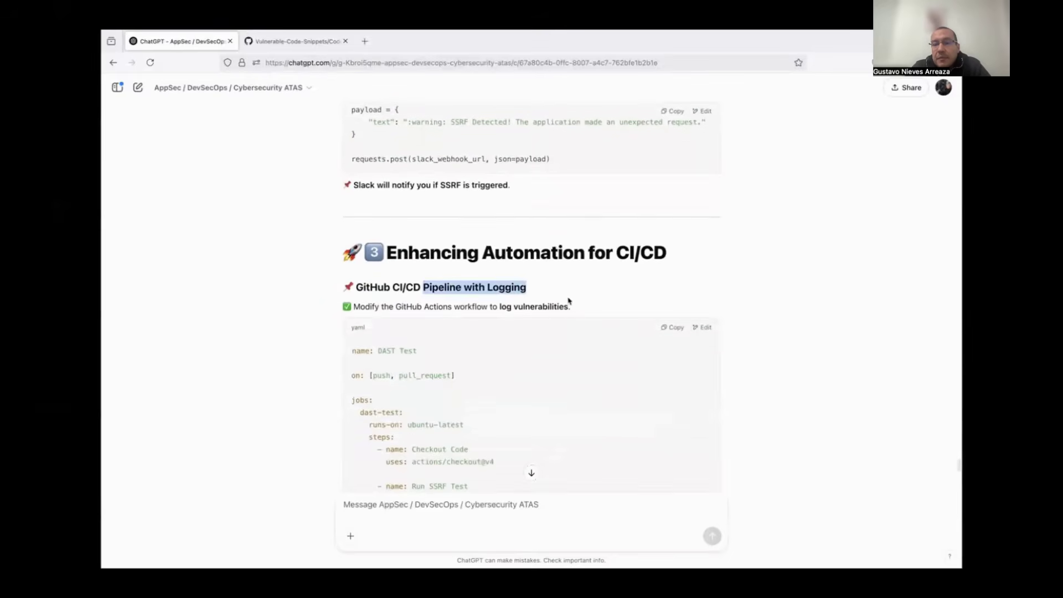
scroll(530, 424, "down", 2)
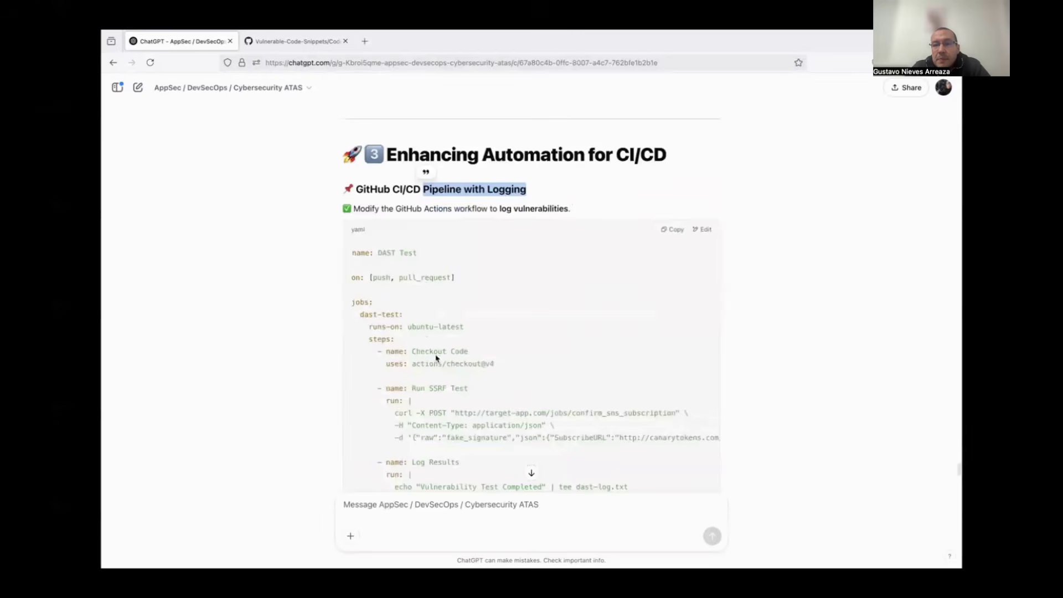
scroll(434, 426, "down", 3)
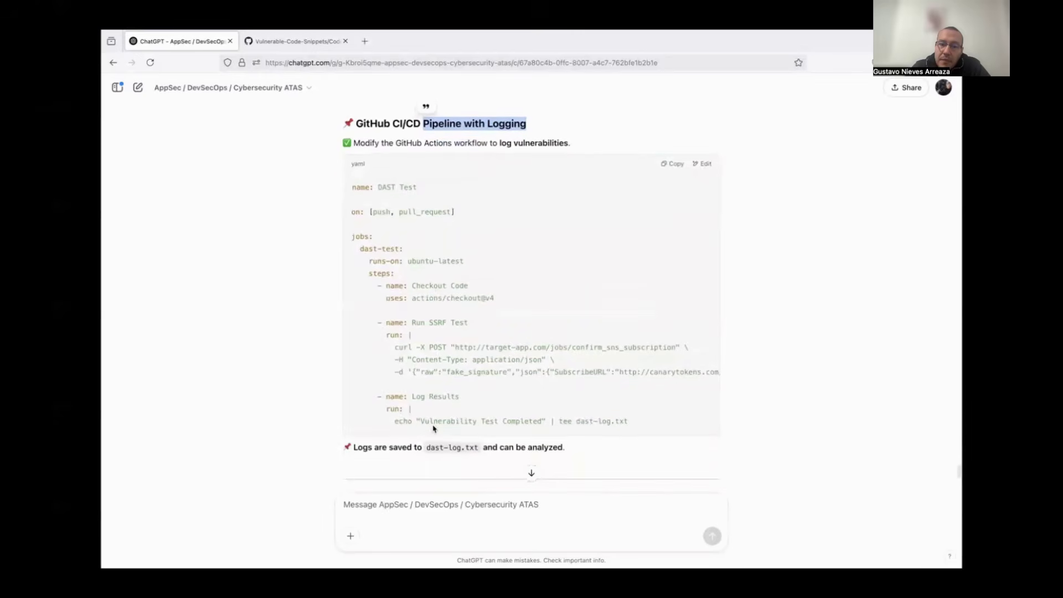
scroll(433, 428, "down", 3)
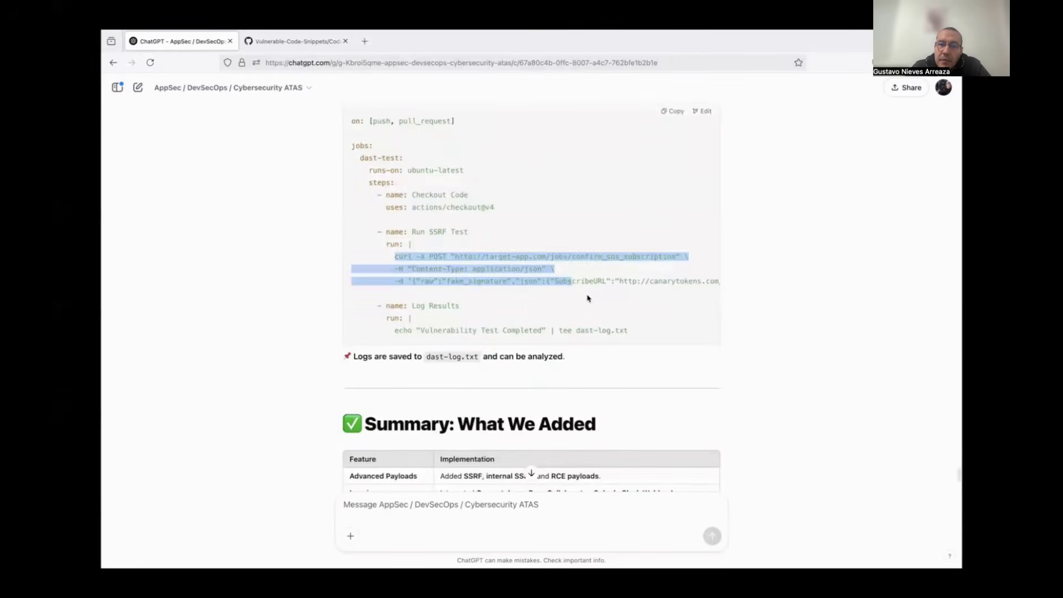
left_click_drag(395, 256, 599, 282)
scroll(566, 392, "down", 5)
scroll(566, 391, "down", 4)
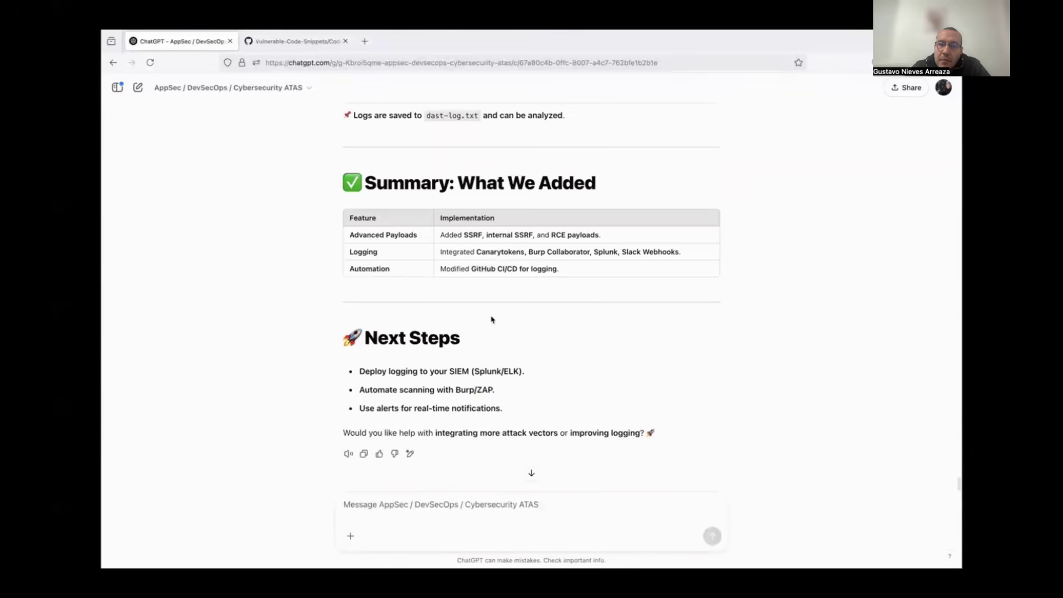
scroll(491, 320, "down", 1)
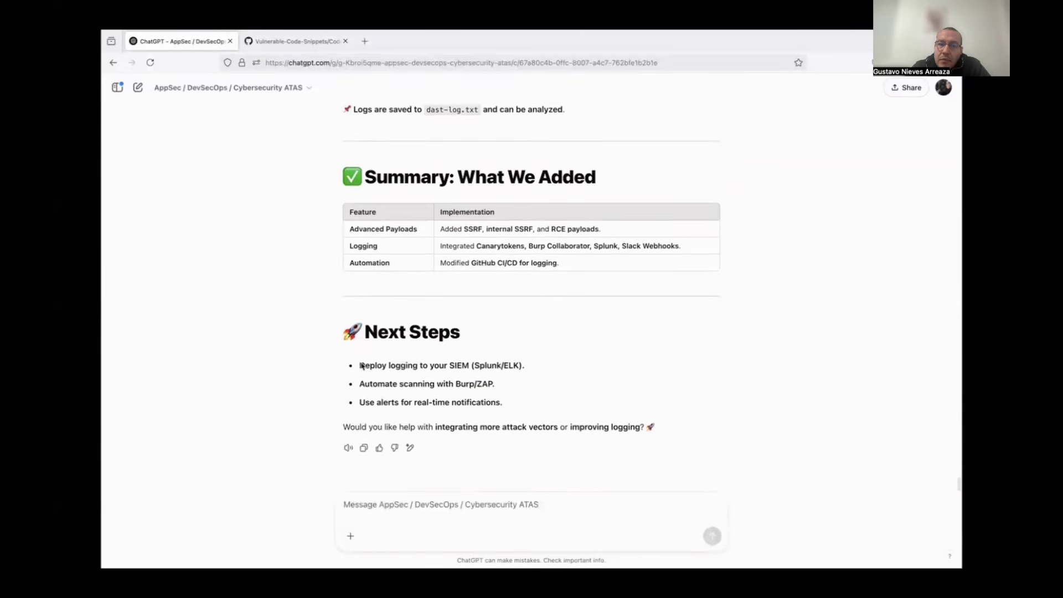
left_click_drag(360, 365, 689, 438)
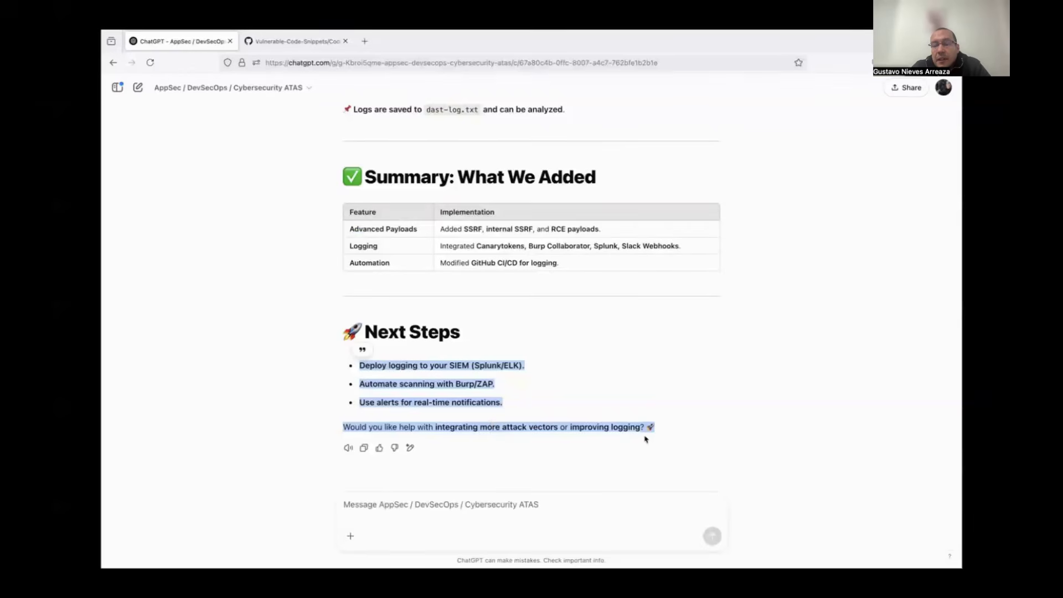
left_click(358, 501)
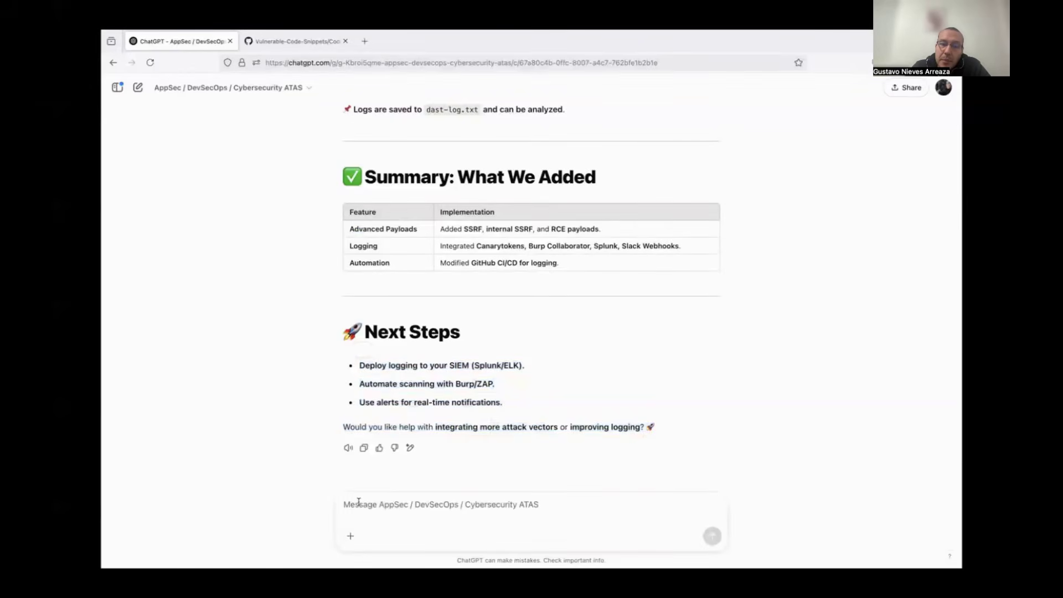
Step: Ask the assistant: 'yes please create the threat modeling of this'
type("yes pleas")
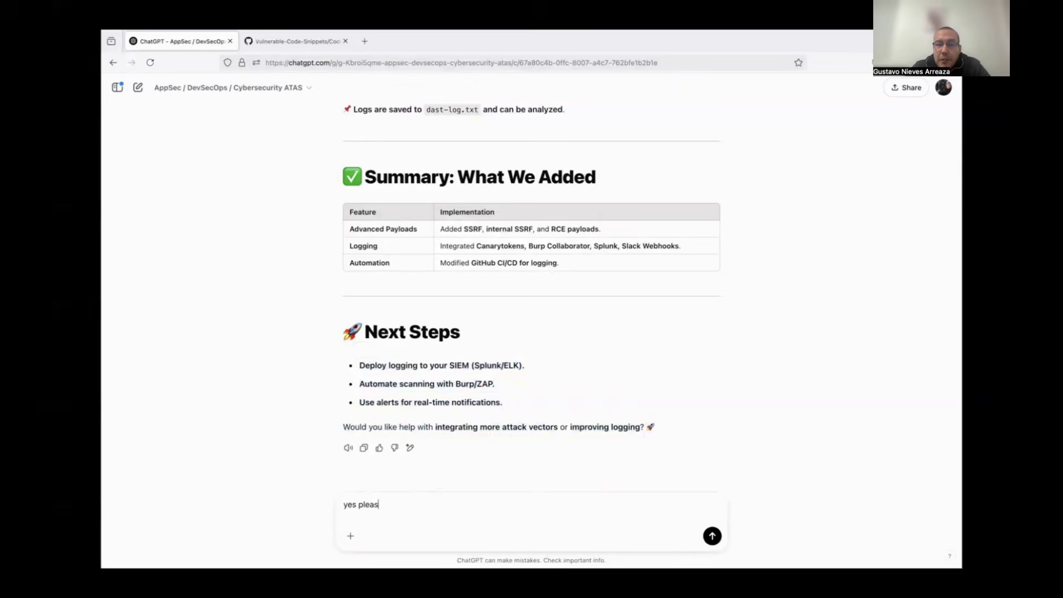
type("e create t")
type("he threat")
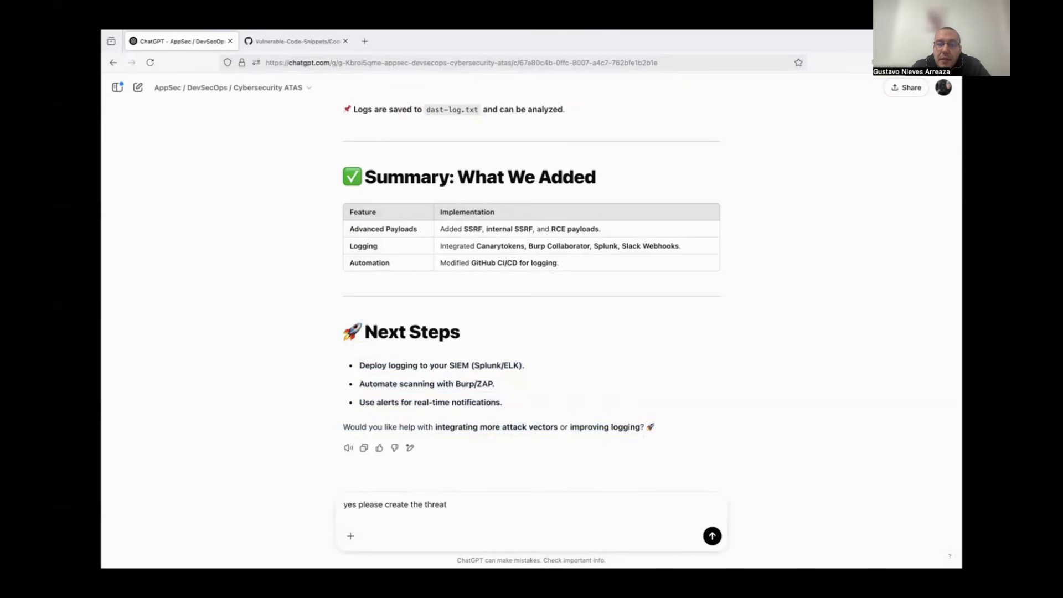
type(" modeling of ")
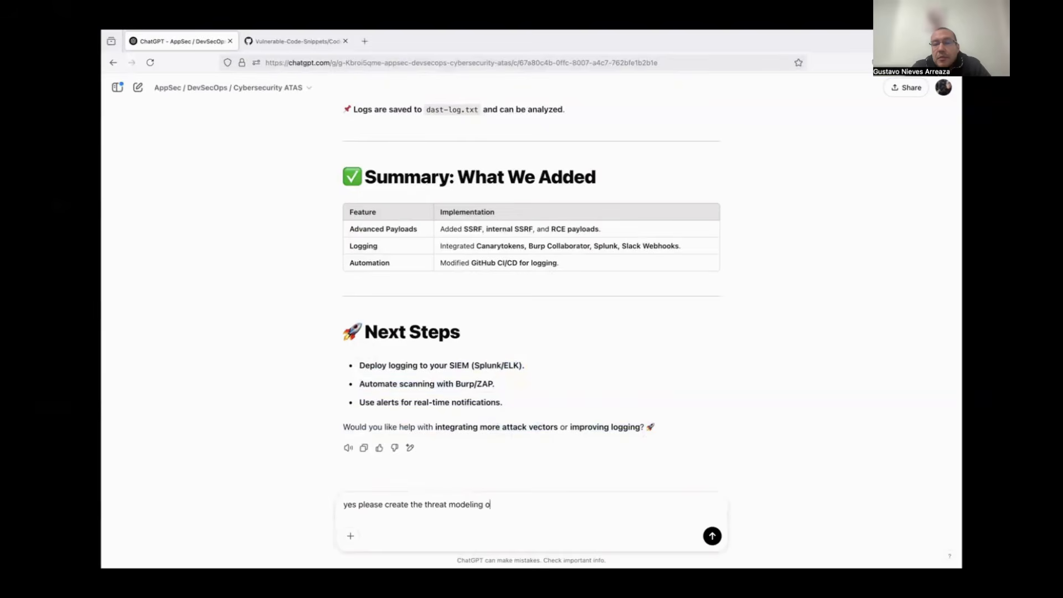
type("this vuln")
type("erabilit")
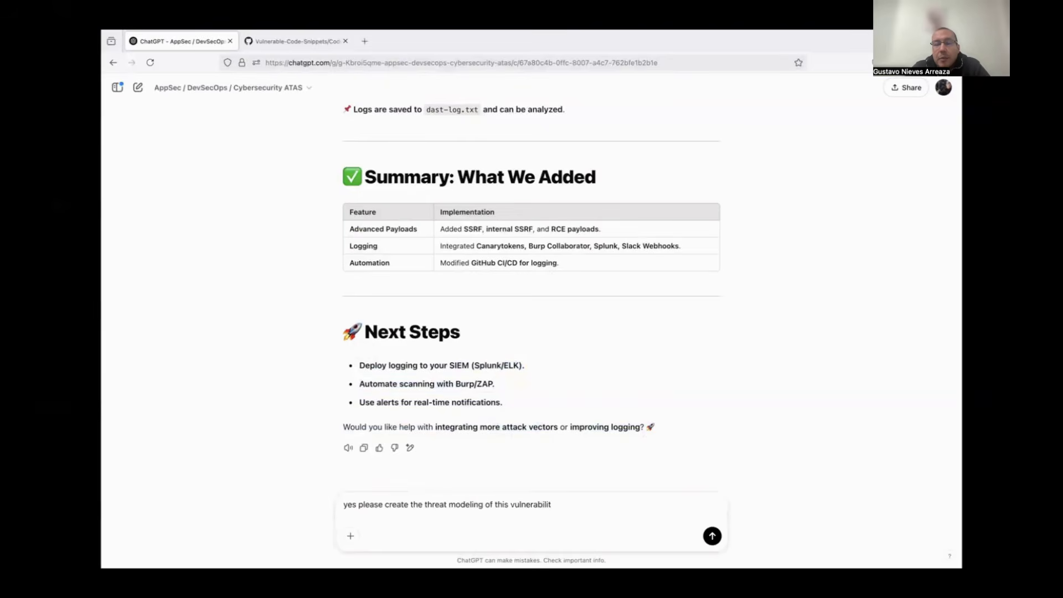
key("BackSpace")
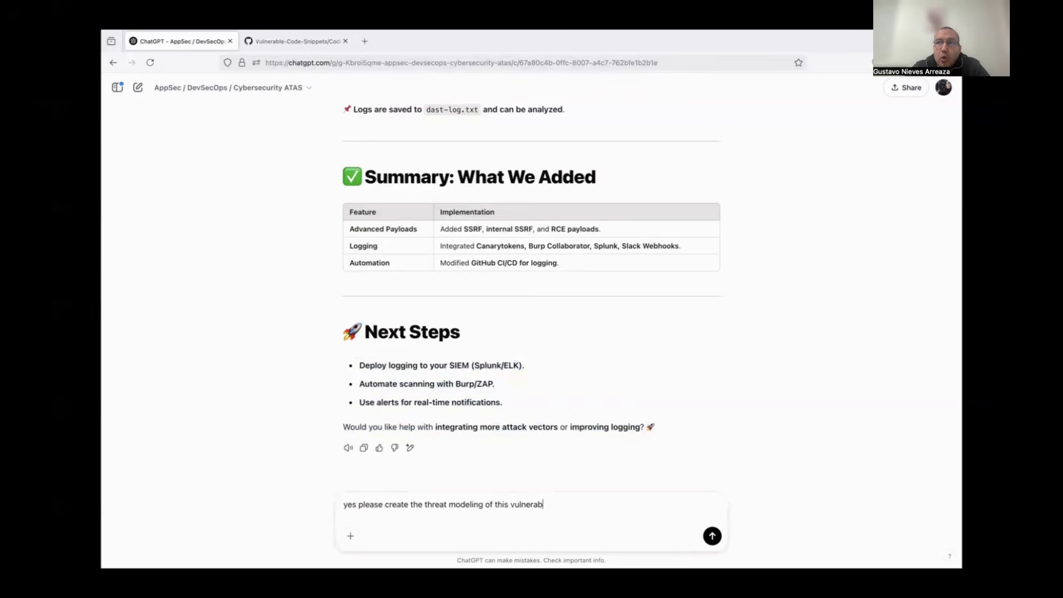
key("BackSpace")
key("BackSpace")
key("BackSpace")
key("BackSpace")
key("BackSpace")
key("BackSpace")
key("Return")
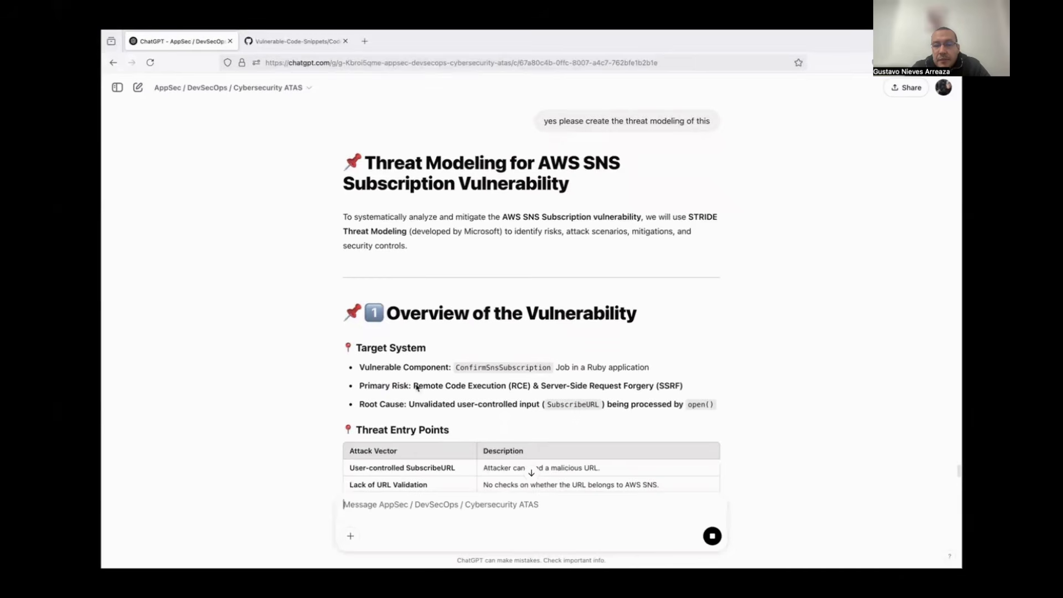
Step: Follow the streaming reply down and highlight the Threat Entry Points descriptions
scroll(416, 384, "down", 2)
scroll(416, 384, "down", 1)
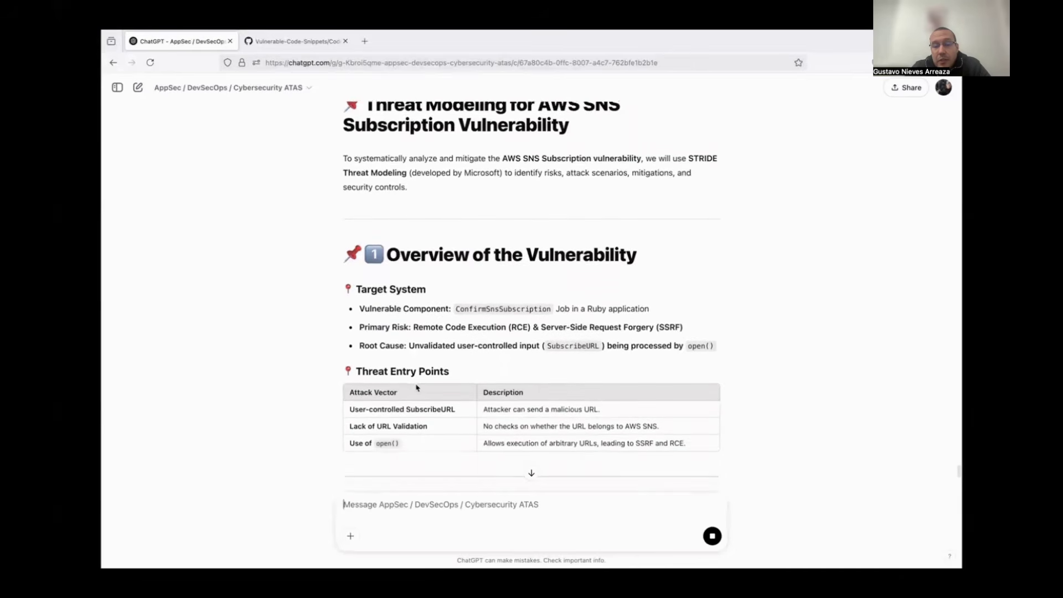
scroll(417, 388, "down", 1)
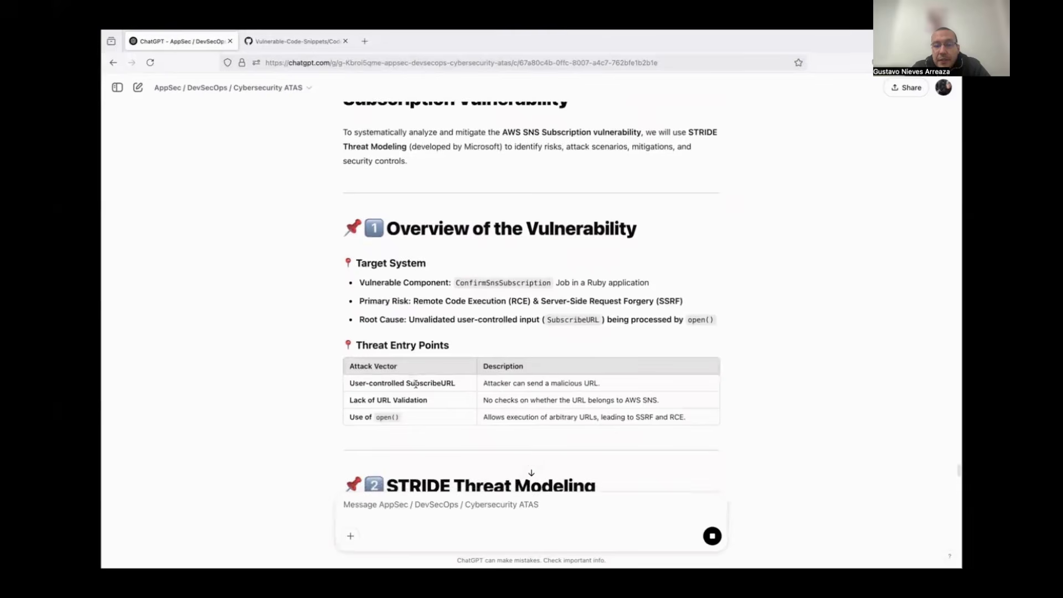
scroll(416, 384, "down", 1)
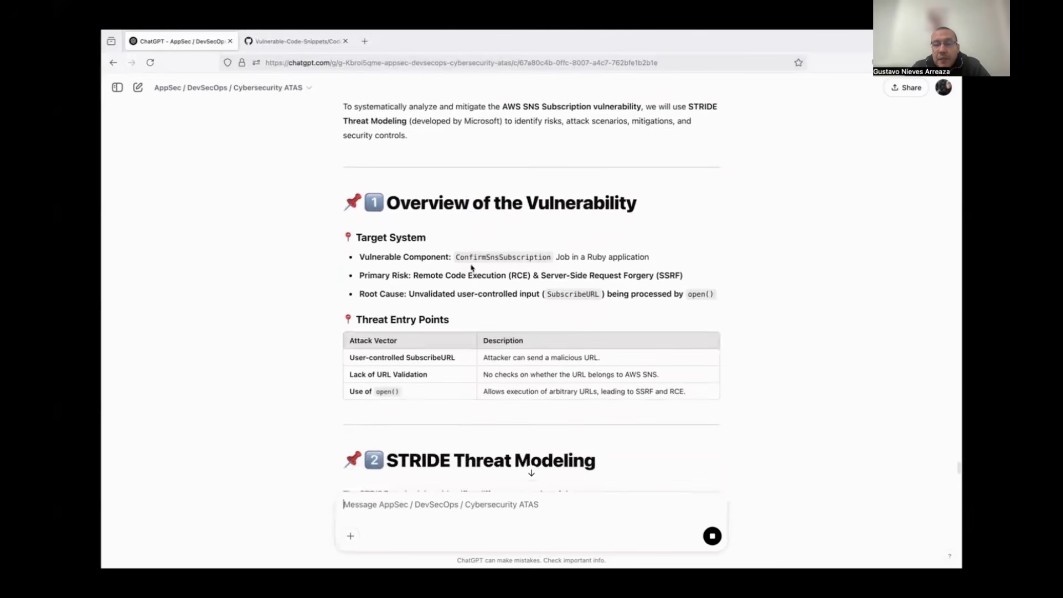
scroll(460, 321, "down", 1)
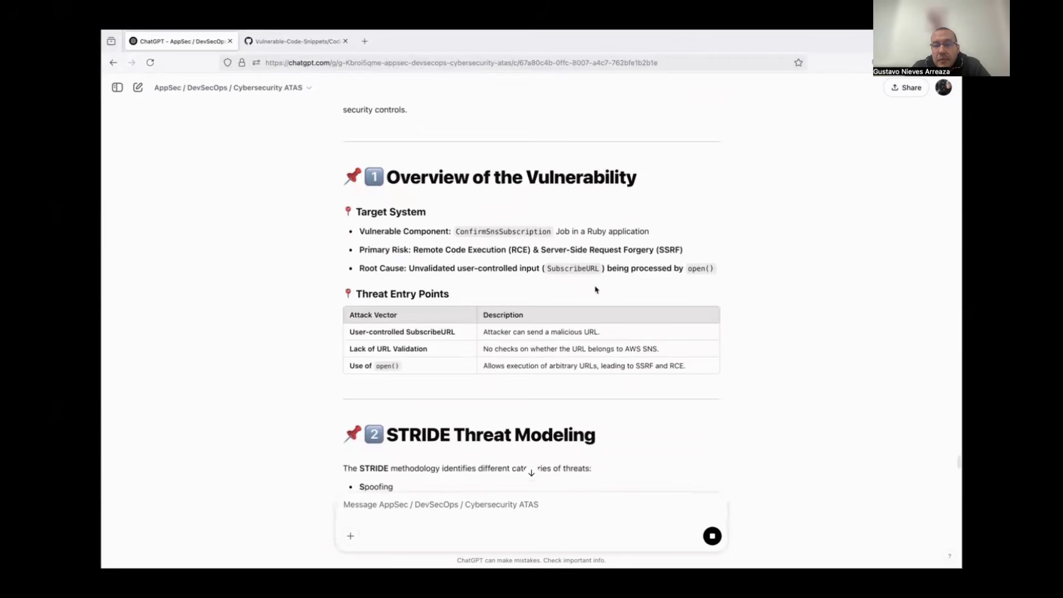
scroll(410, 362, "down", 1)
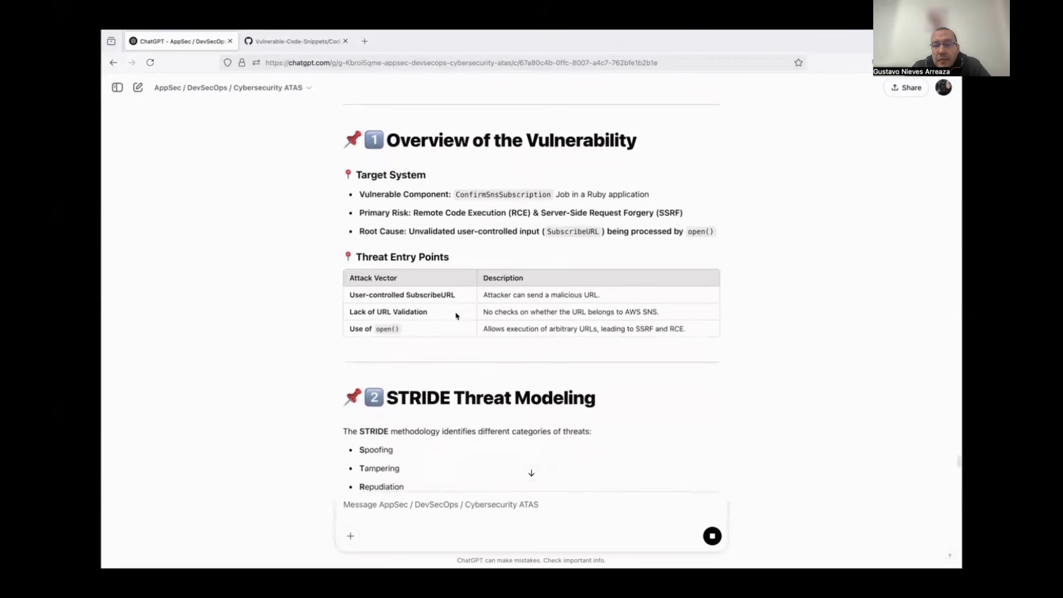
left_click_drag(484, 299, 704, 343)
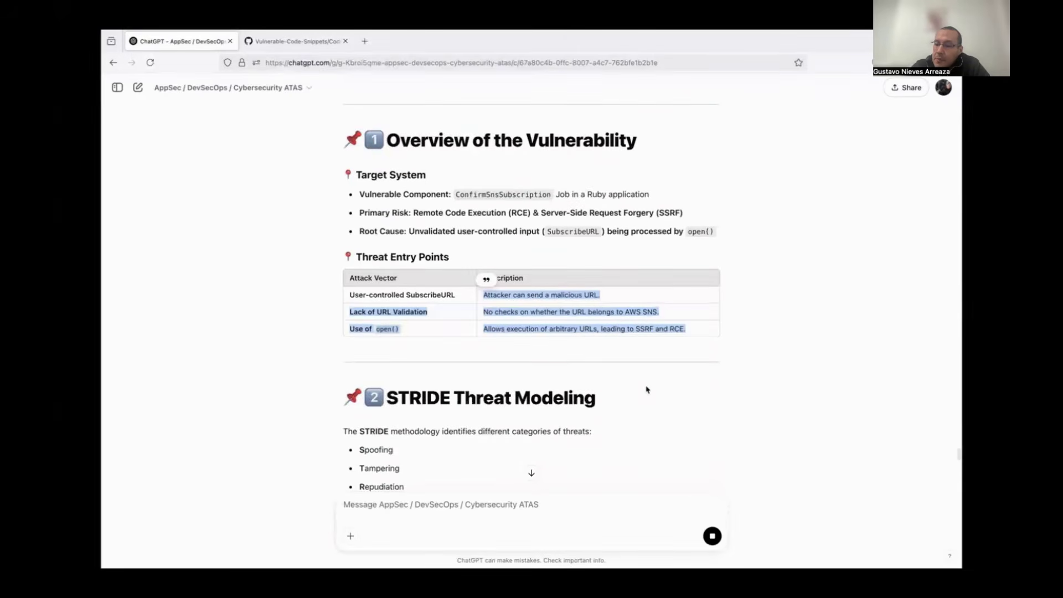
Step: Read on through the STRIDE analysis table to the start of Attack Scenarios
scroll(646, 389, "down", 4)
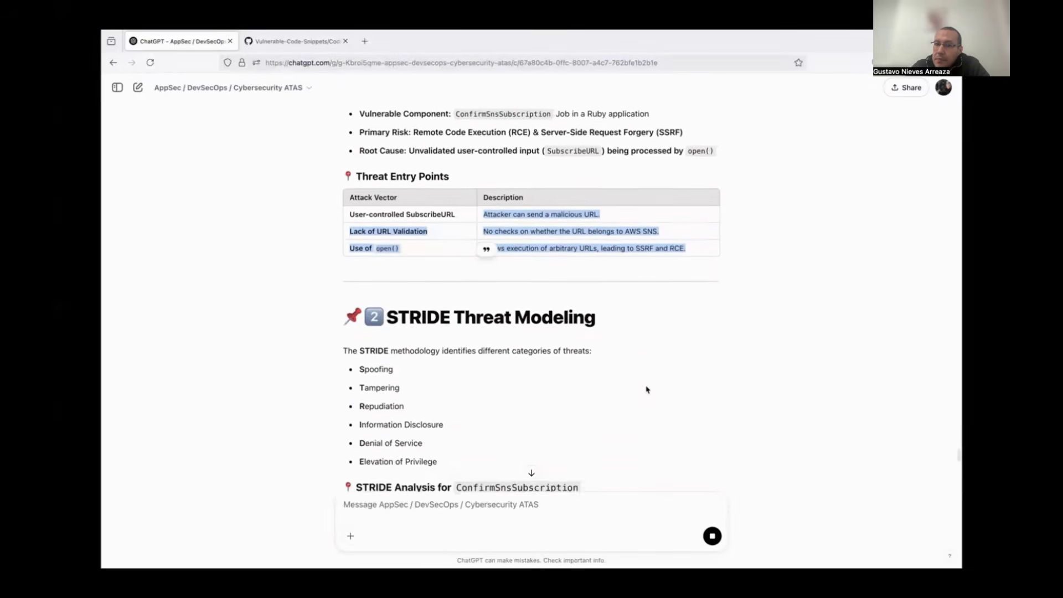
scroll(646, 389, "down", 3)
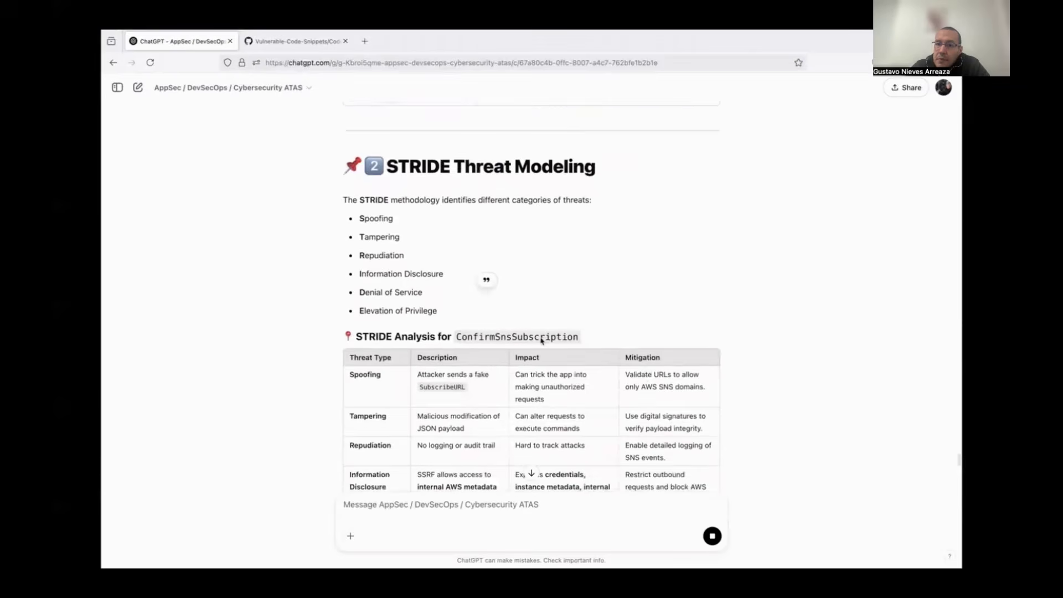
scroll(541, 341, "down", 1)
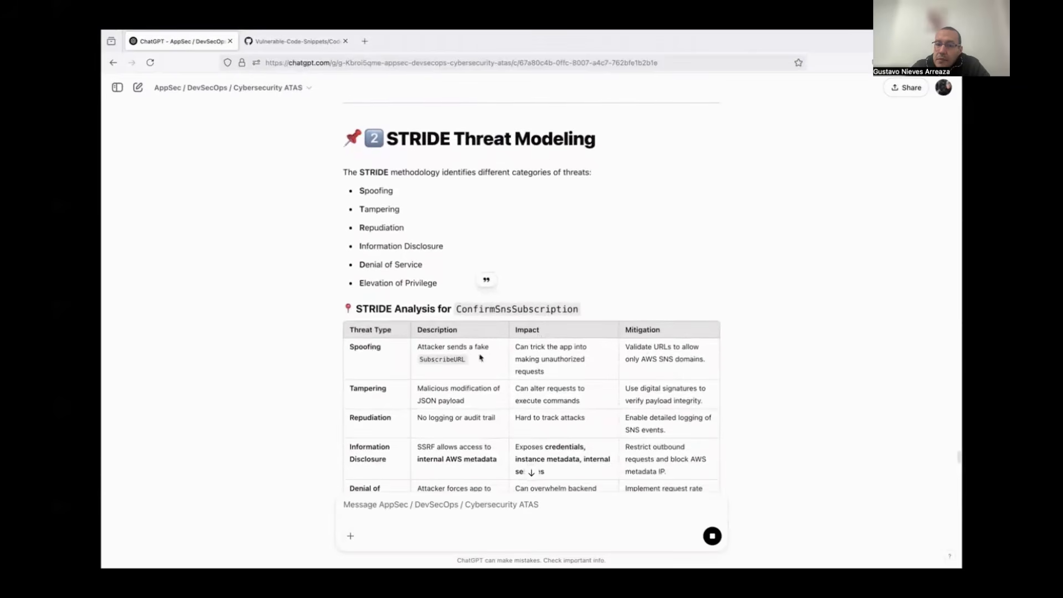
scroll(490, 358, "down", 1)
scroll(489, 357, "down", 1)
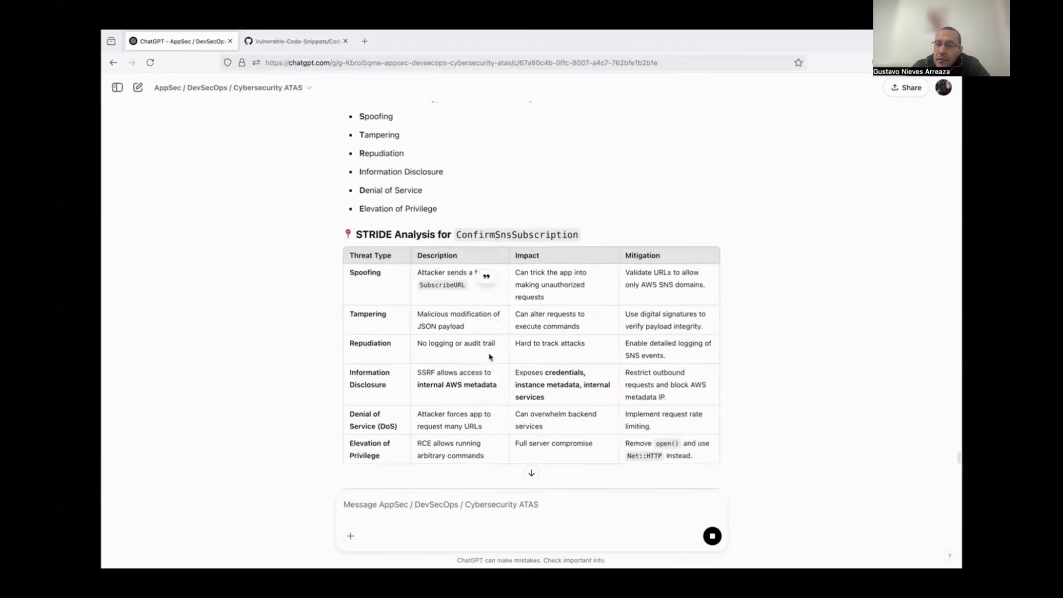
scroll(490, 358, "down", 2)
scroll(490, 357, "down", 1)
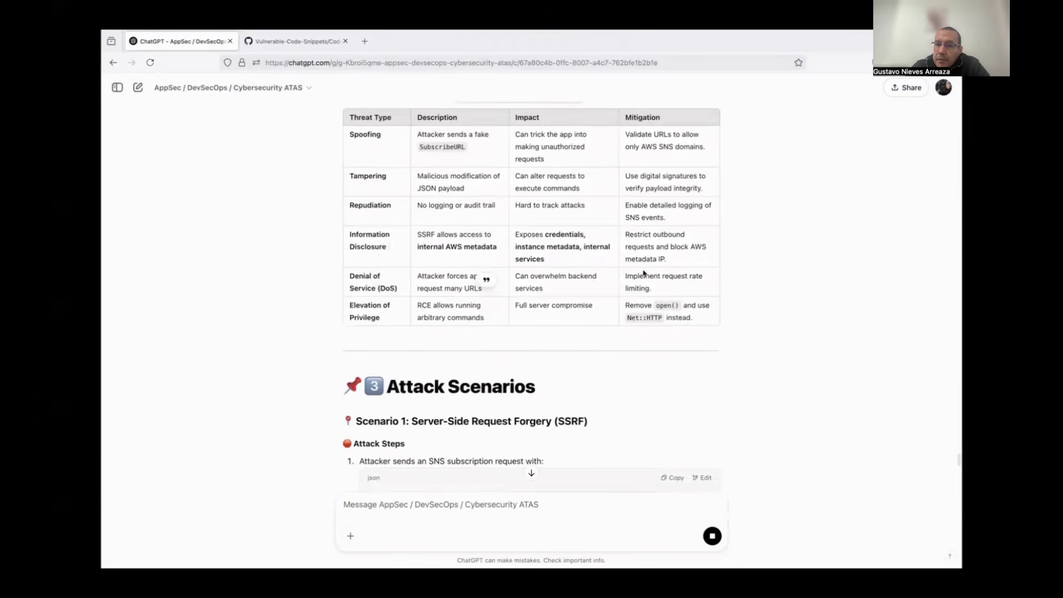
Step: Scroll through Attack Scenarios 1–3 and their mitigations
scroll(476, 326, "down", 4)
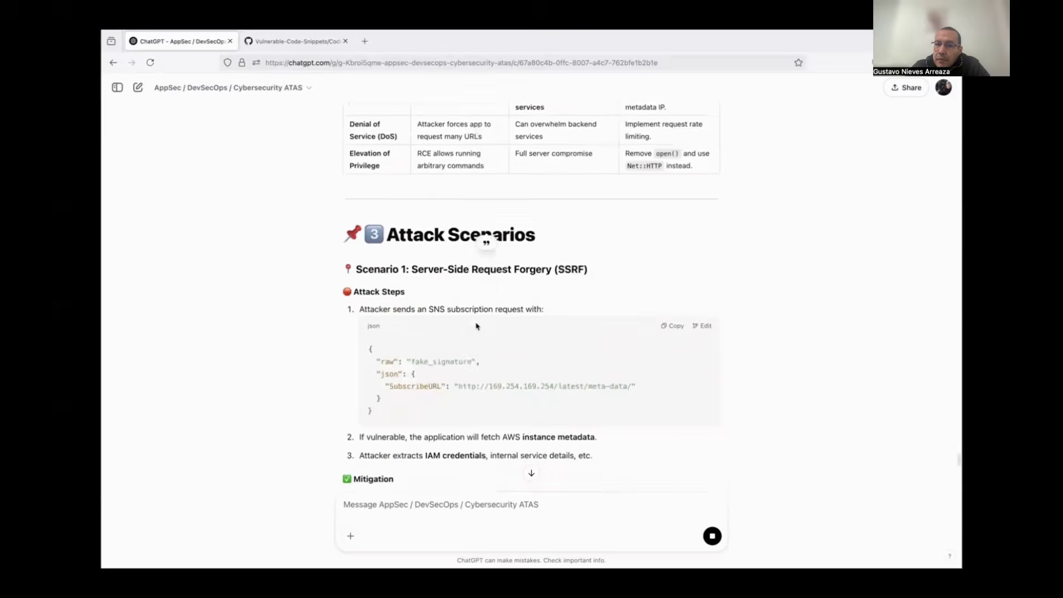
scroll(475, 323, "down", 1)
scroll(476, 324, "down", 1)
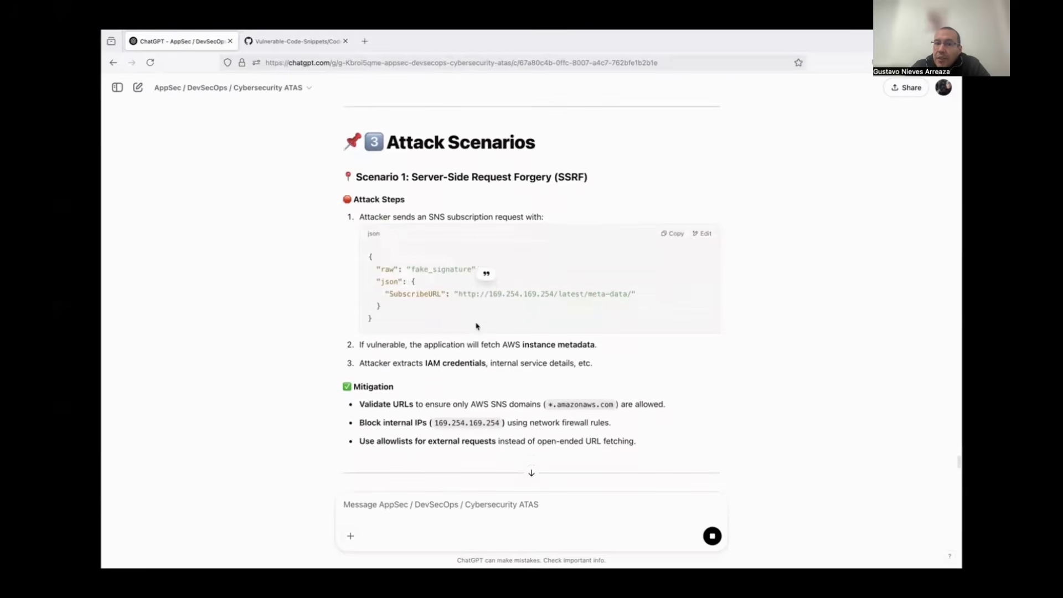
scroll(476, 325, "down", 1)
scroll(475, 326, "down", 1)
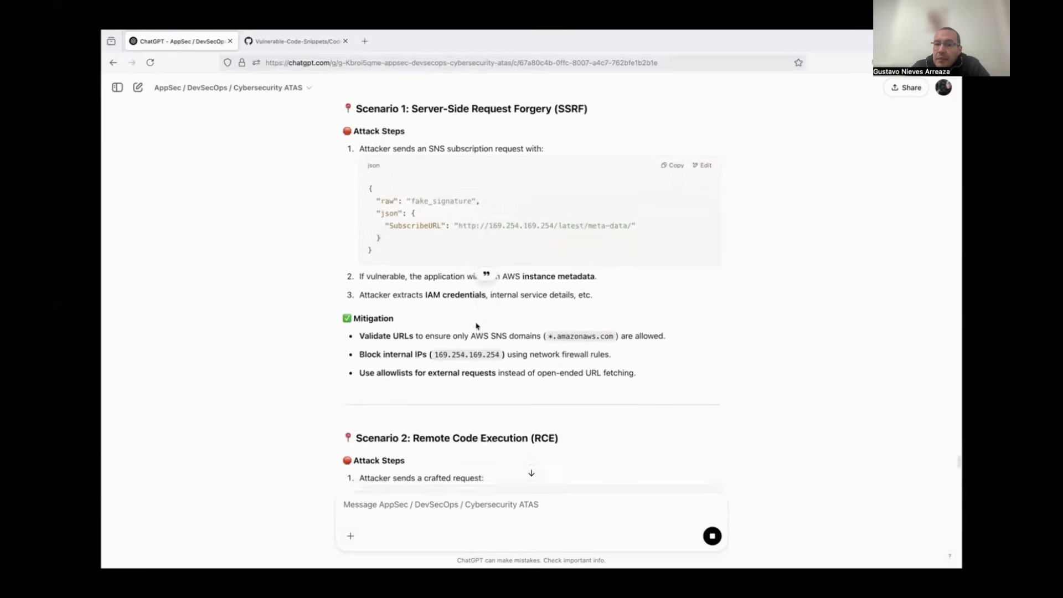
scroll(475, 325, "down", 1)
scroll(477, 325, "down", 1)
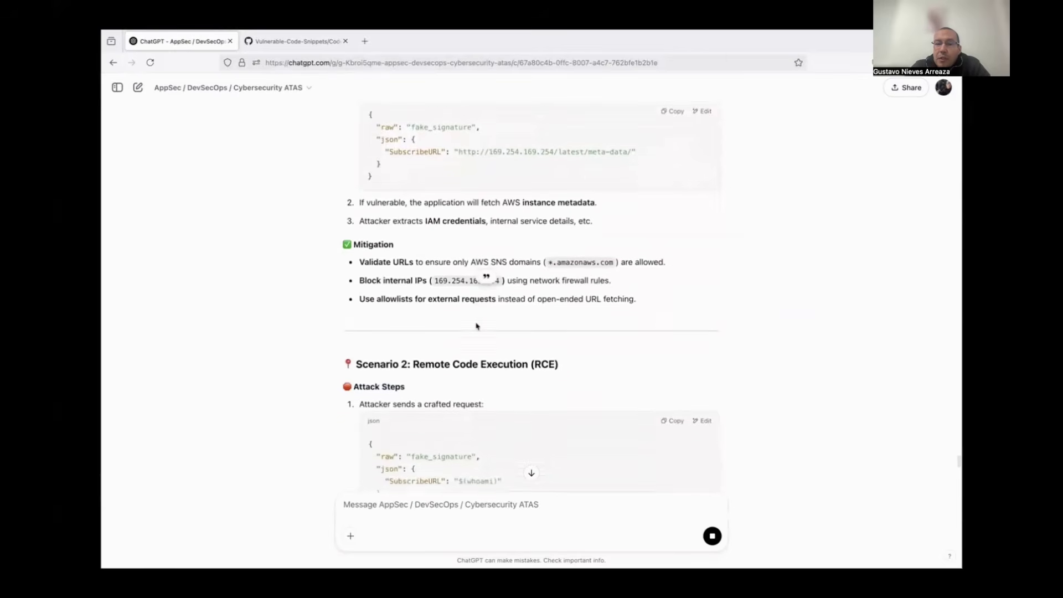
scroll(476, 326, "down", 2)
scroll(476, 326, "down", 1)
scroll(476, 326, "down", 2)
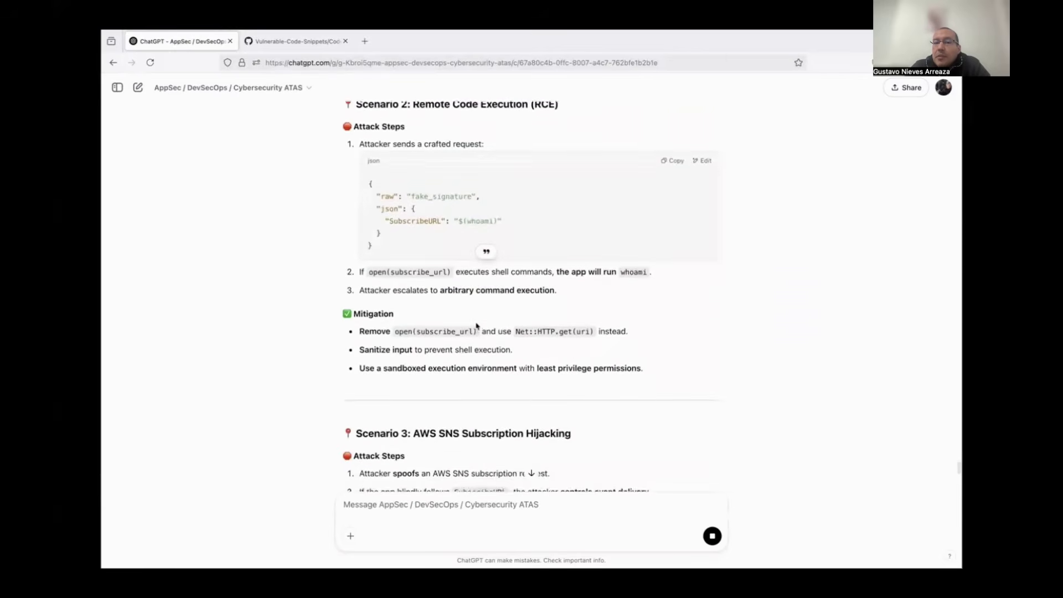
scroll(476, 326, "down", 1)
scroll(477, 326, "down", 2)
scroll(476, 325, "down", 2)
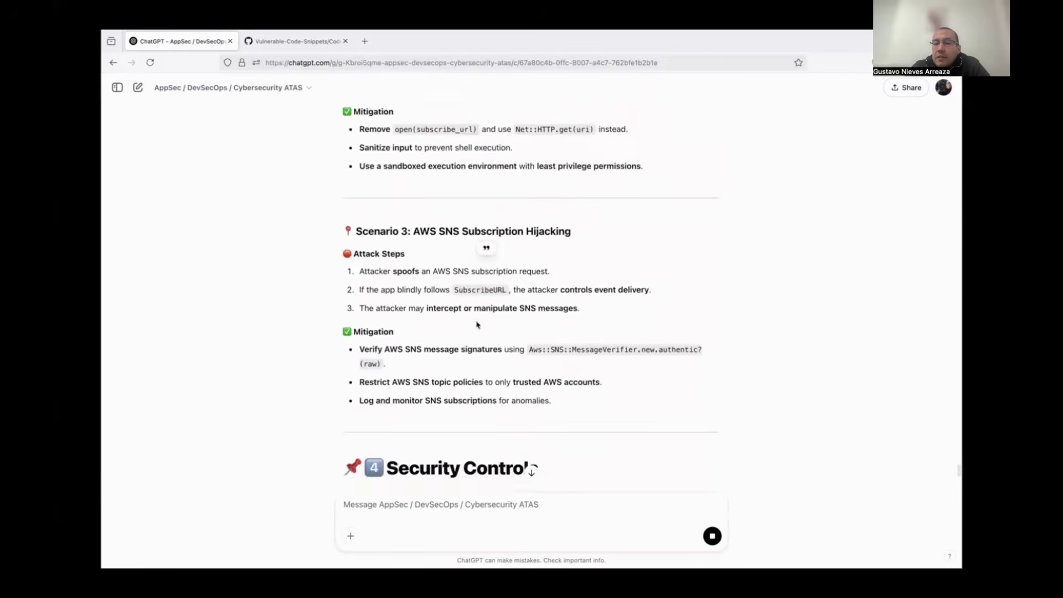
scroll(476, 326, "down", 2)
scroll(476, 326, "down", 1)
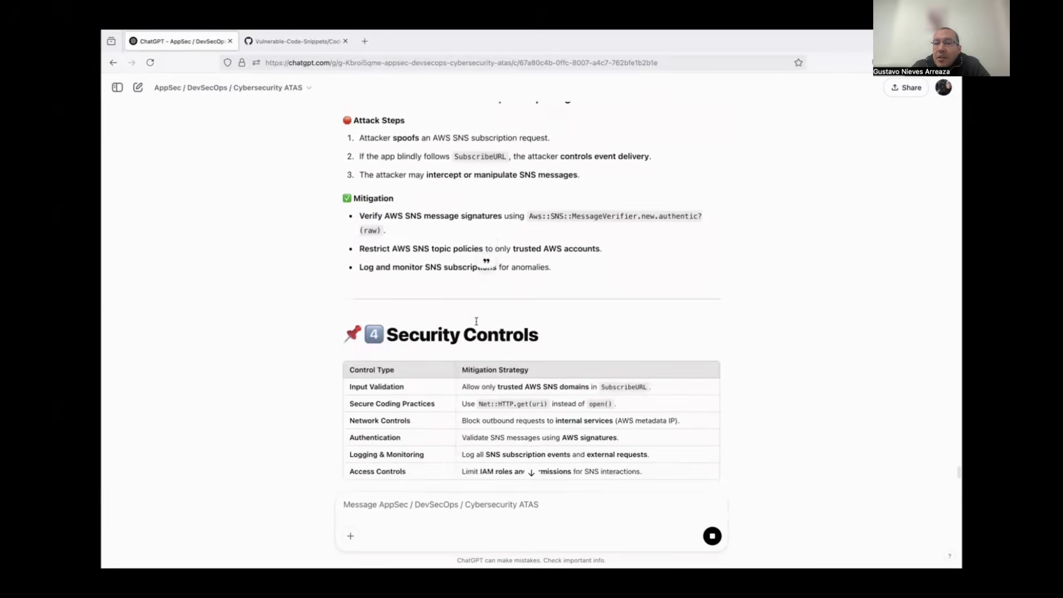
scroll(476, 326, "down", 2)
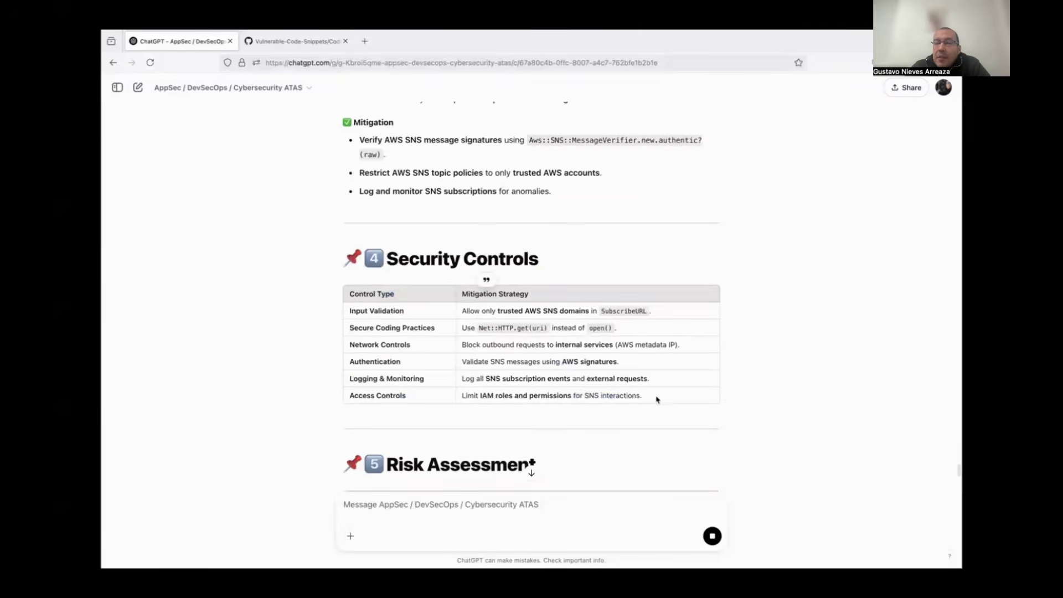
Step: Select the Security Controls table and highlight the Authentication row's mitigation text
left_click_drag(651, 401, 350, 296)
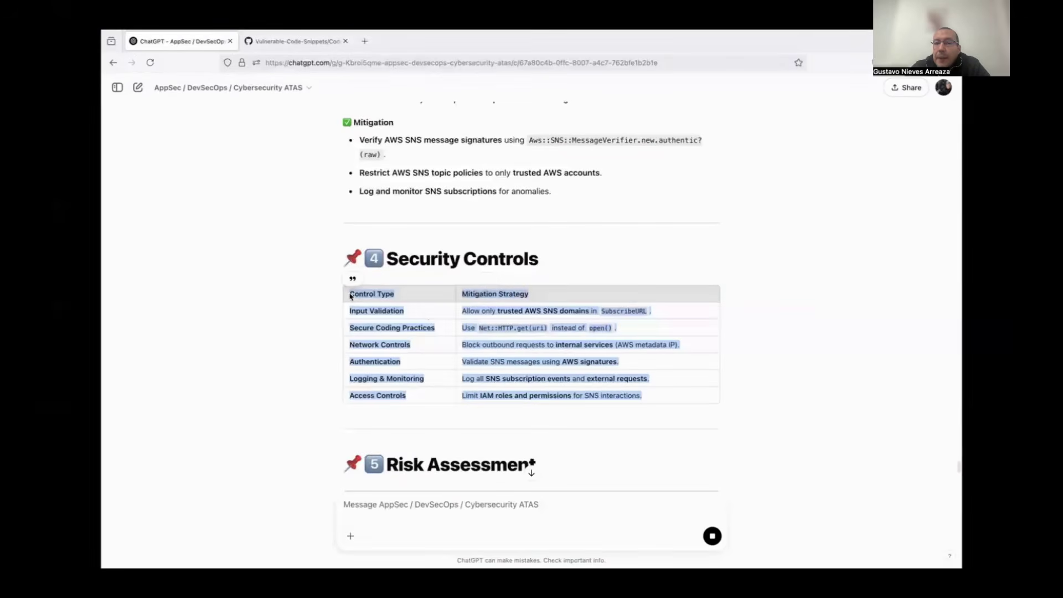
left_click(602, 375)
left_click_drag(626, 366, 453, 364)
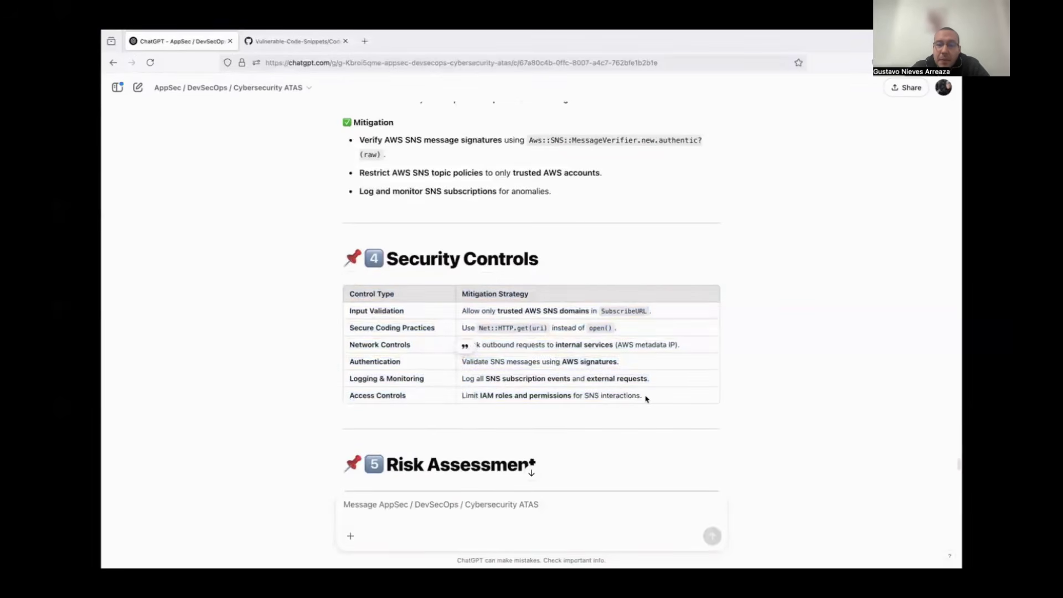
left_click_drag(645, 396, 459, 395)
scroll(458, 392, "down", 4)
Step: Highlight the Risk Assessment and Remediation Plan tables while reading them
scroll(457, 392, "down", 1)
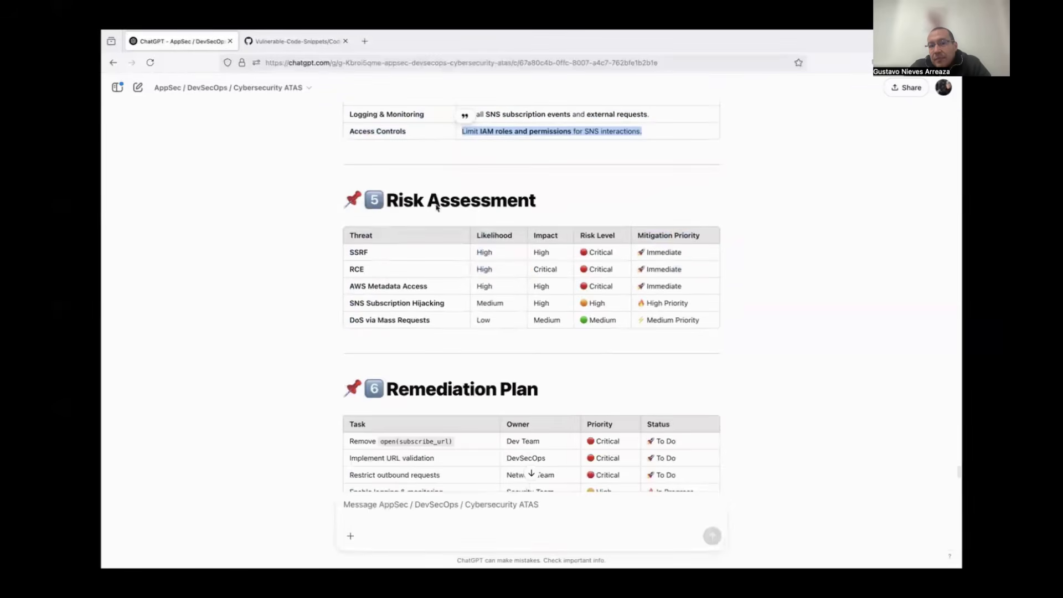
left_click_drag(348, 259, 734, 348)
scroll(736, 349, "down", 1)
scroll(735, 349, "down", 1)
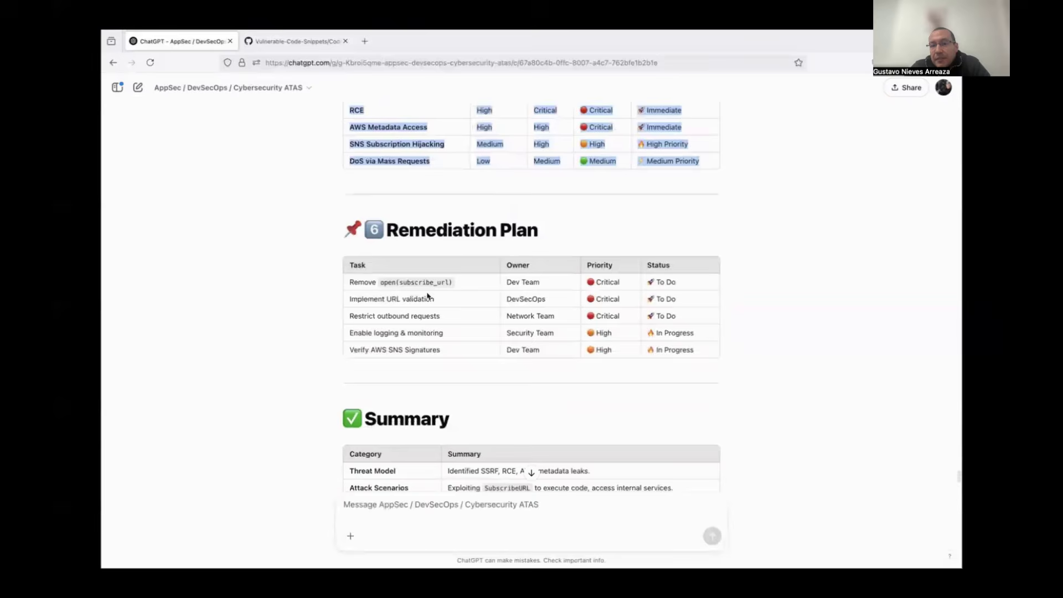
left_click_drag(351, 289, 701, 375)
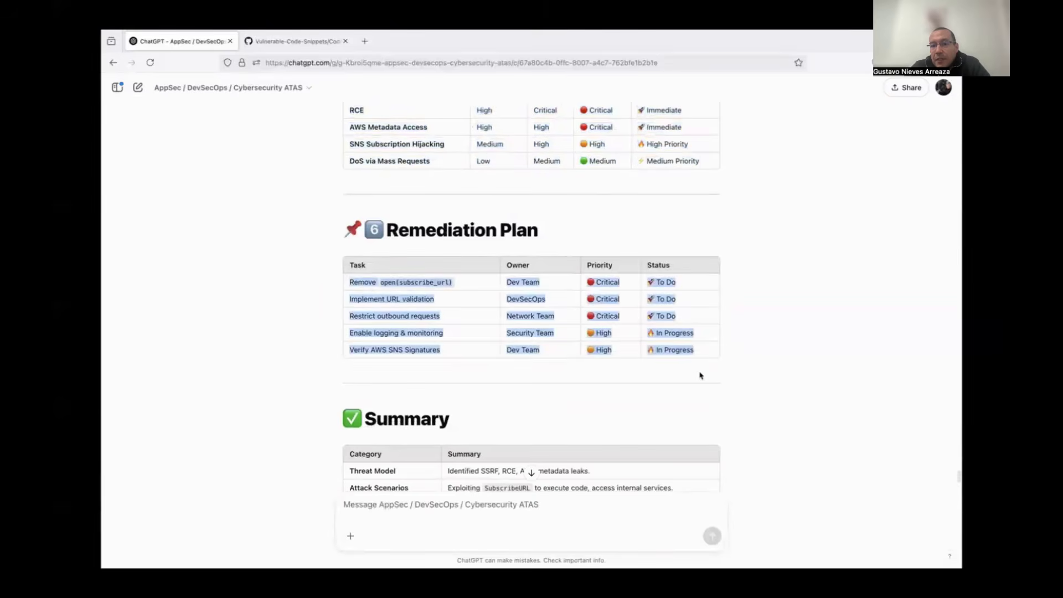
Step: Review the Summary table and Next Steps, highlighting the AWS signature validation script offer
scroll(700, 372, "down", 2)
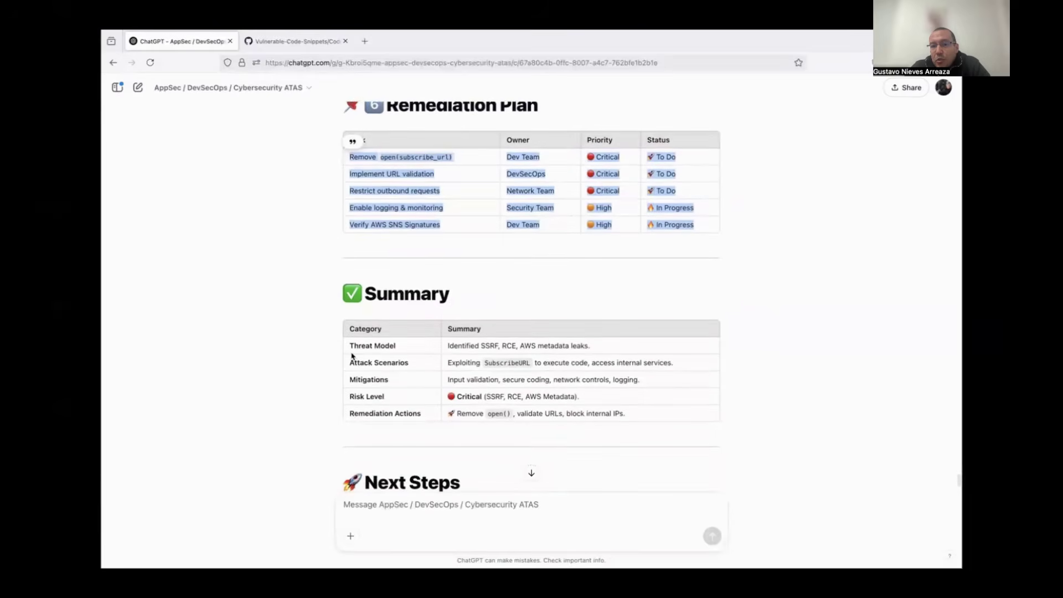
left_click_drag(349, 348, 678, 420)
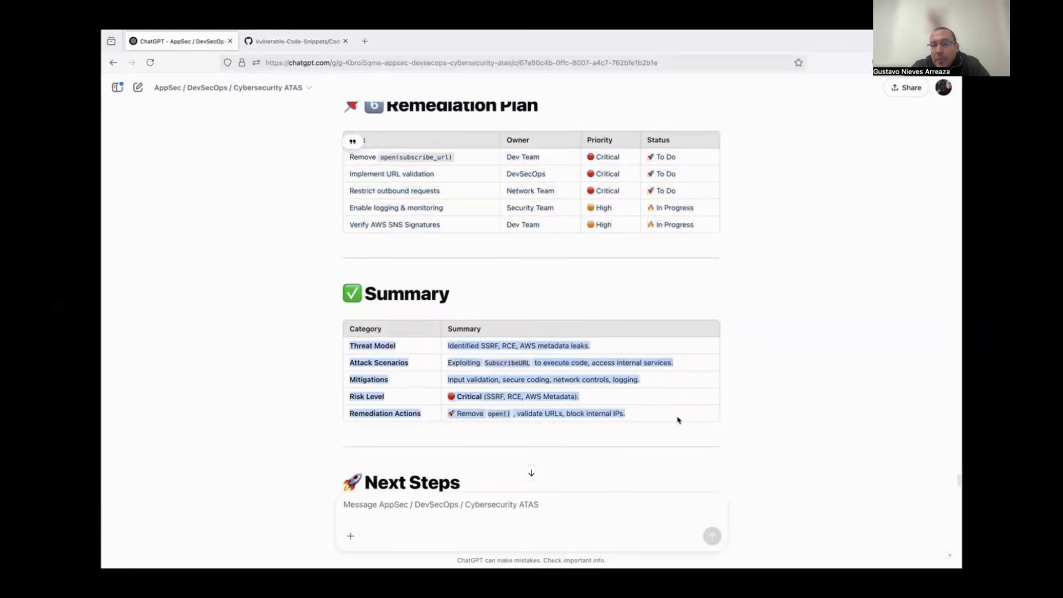
scroll(678, 420, "down", 1)
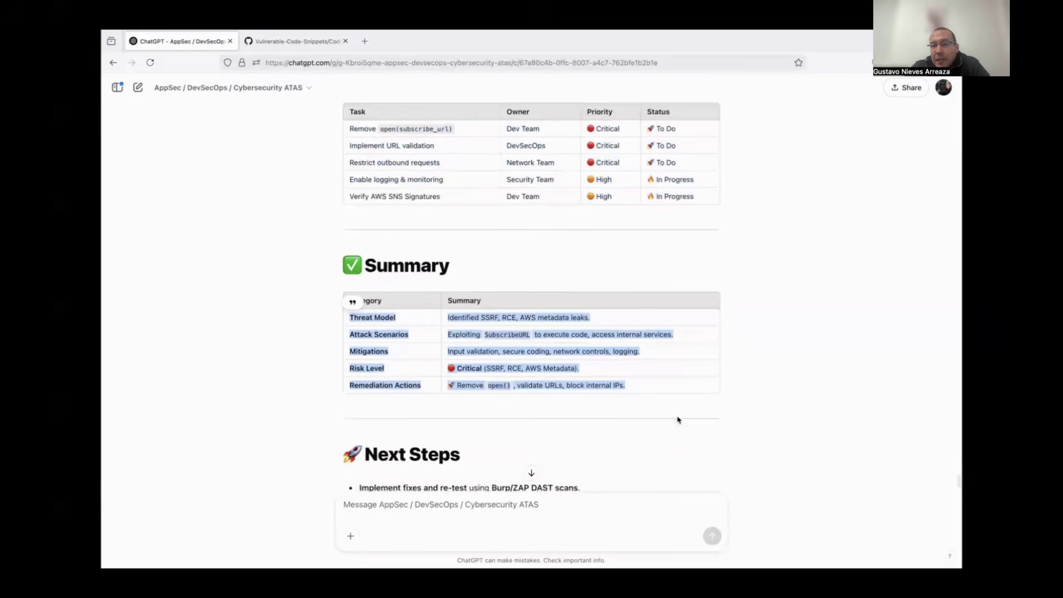
scroll(678, 420, "down", 3)
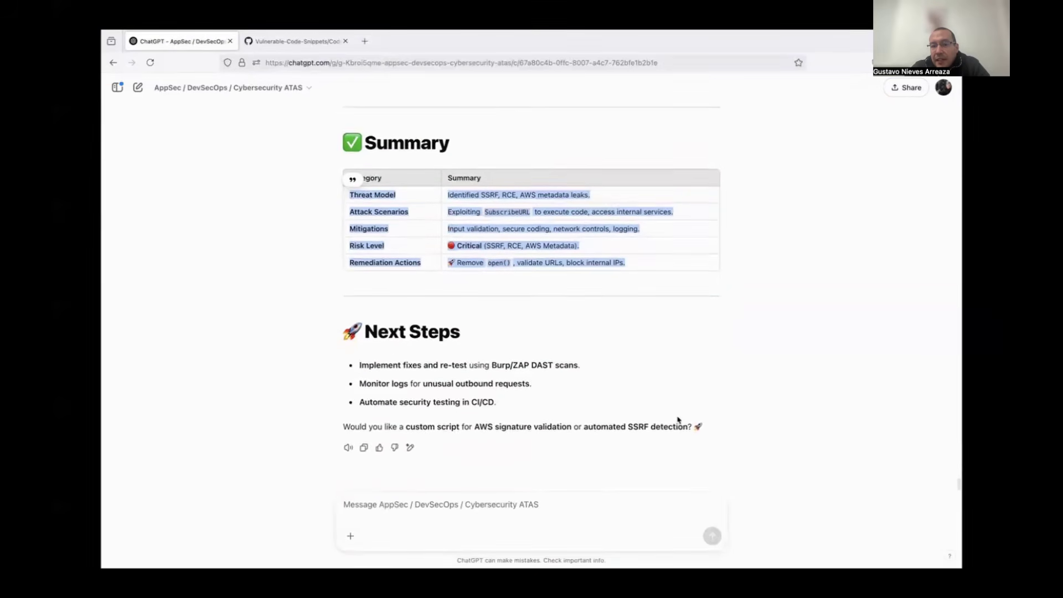
left_click_drag(357, 366, 736, 449)
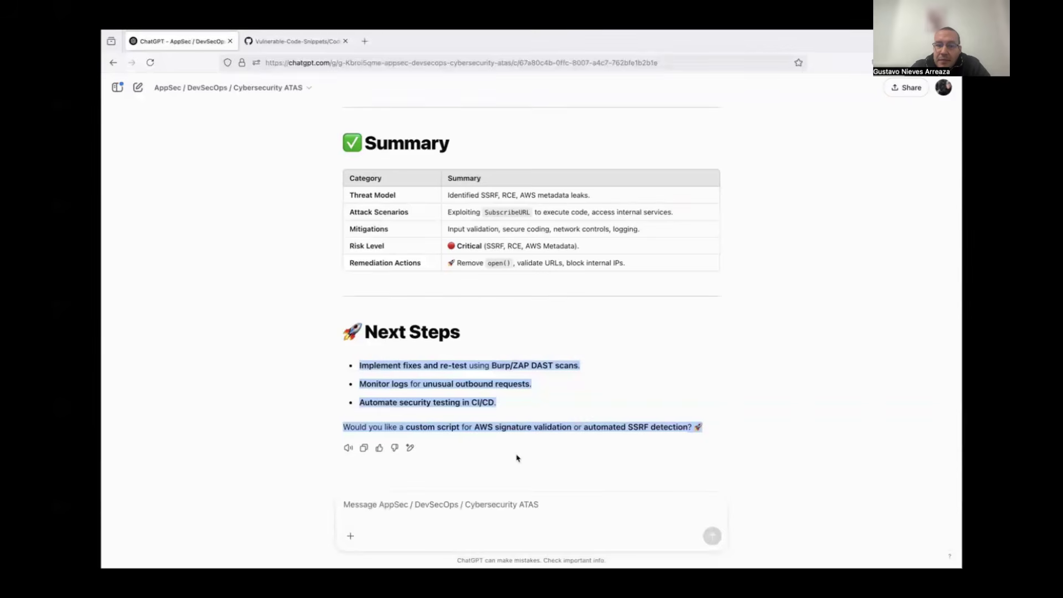
scroll(479, 421, "up", 3)
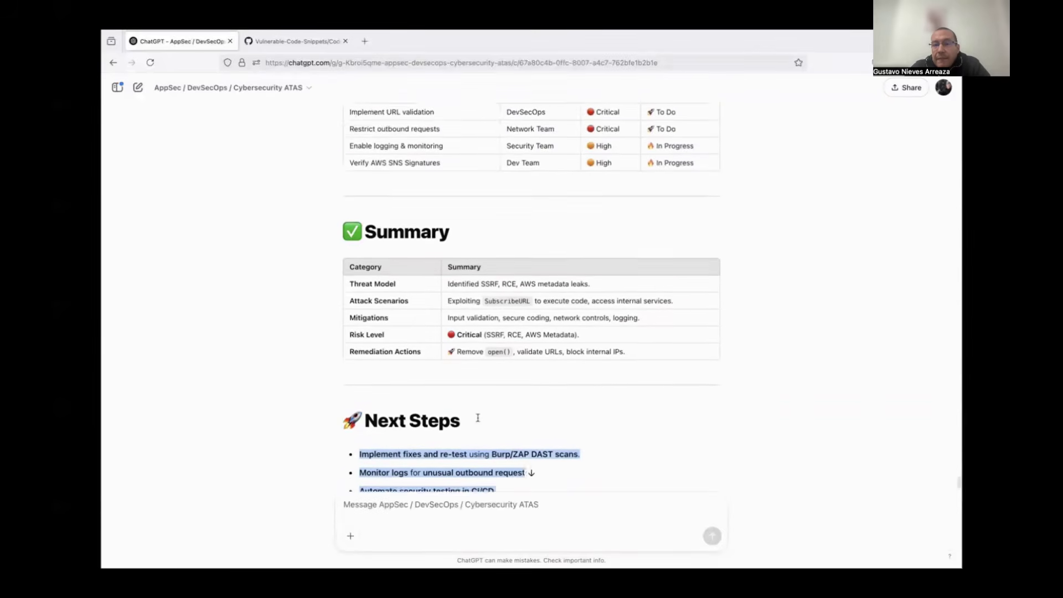
scroll(479, 421, "down", 3)
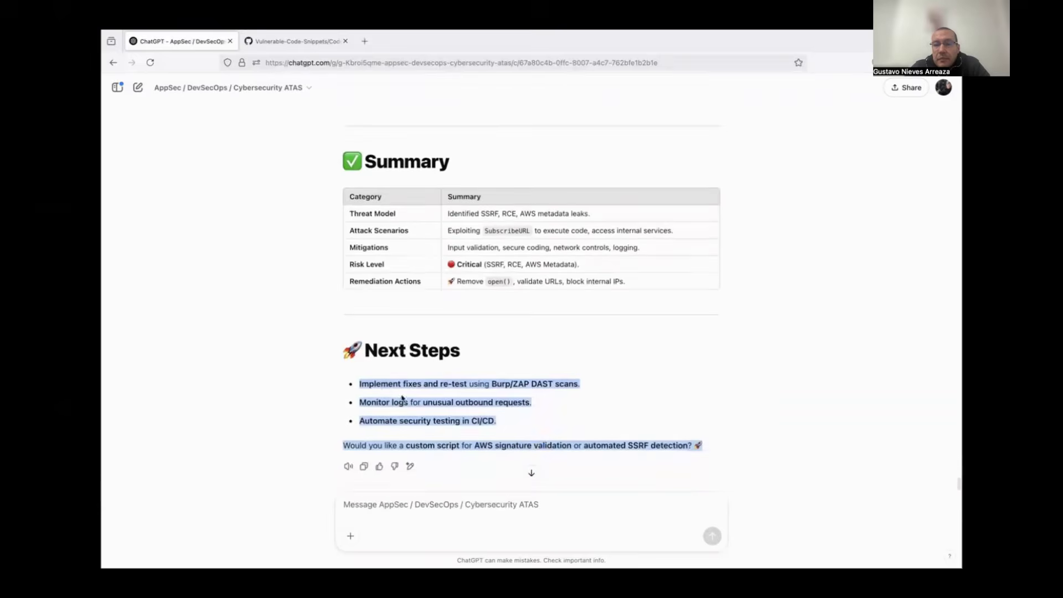
double_click(443, 446)
left_click_drag(475, 447, 575, 451)
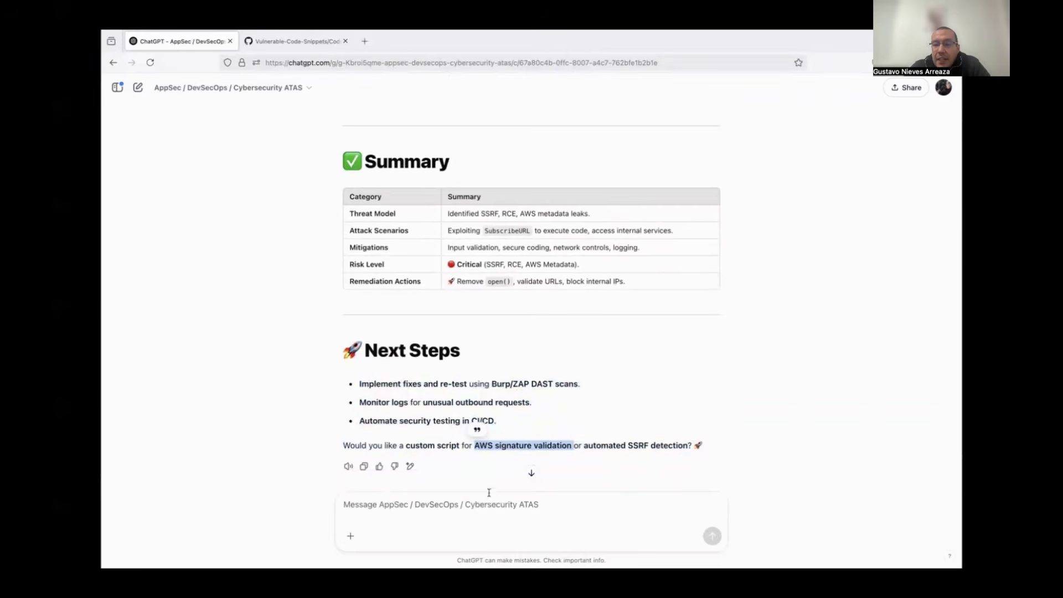
Step: Send 'thanks' to the assistant, then begin typing the knowledge-database request
left_click(476, 504)
type("thanks")
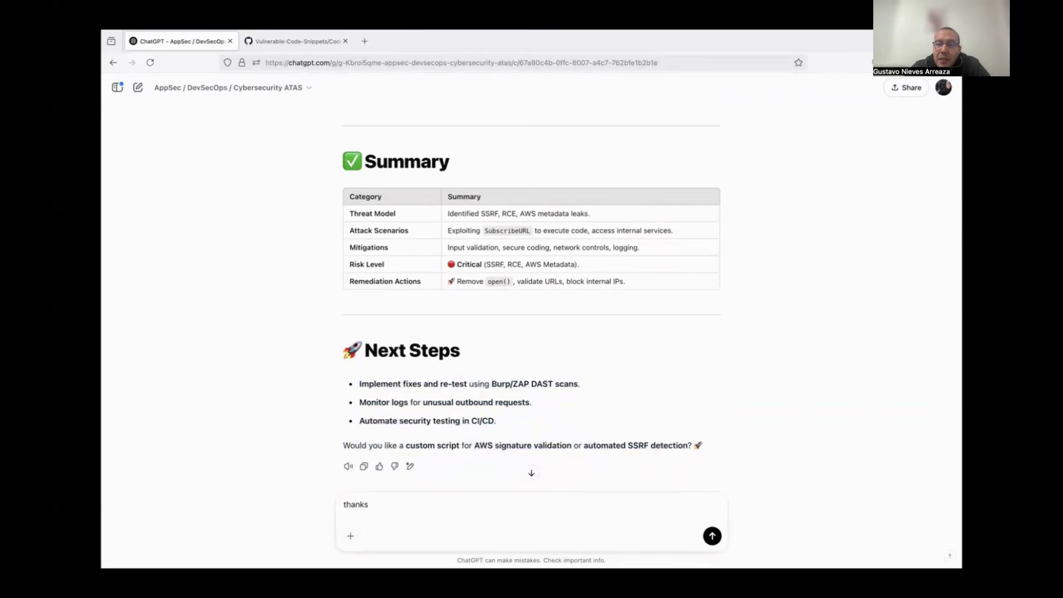
key("Return")
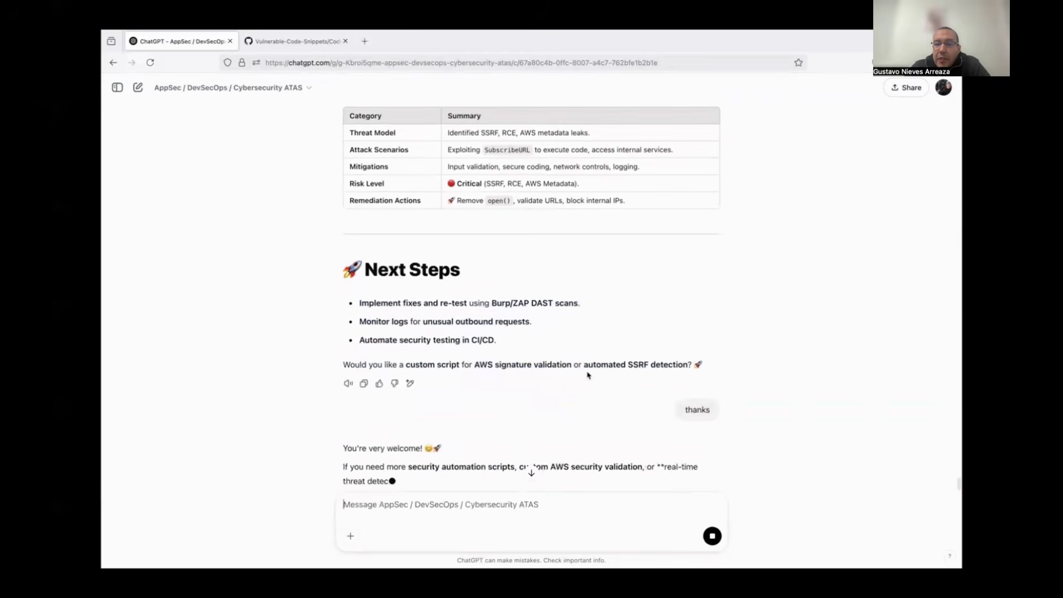
scroll(588, 375, "down", 2)
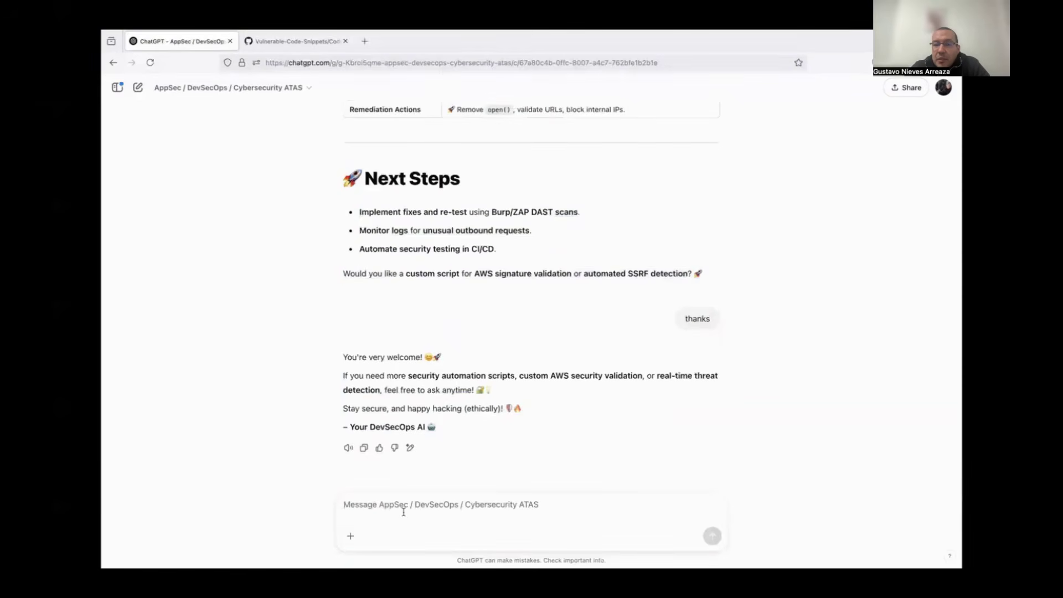
type("show you k")
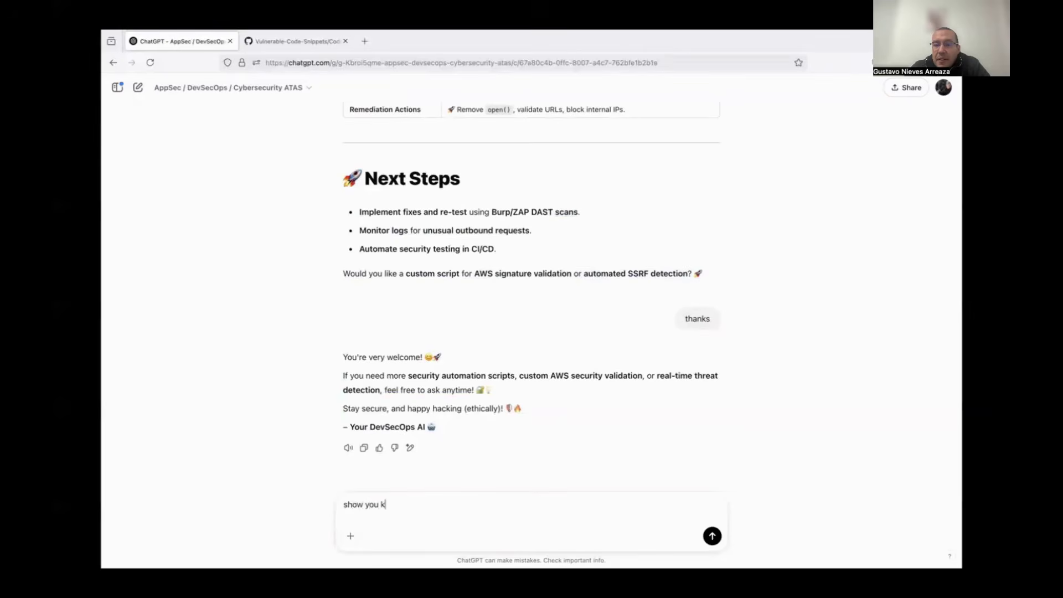
type("dge")
Step: Correct and send the message 'show you knowledge database'
key("BackSpace")
key("BackSpace")
key("BackSpace")
type("odge data")
type("bas")
key("Return")
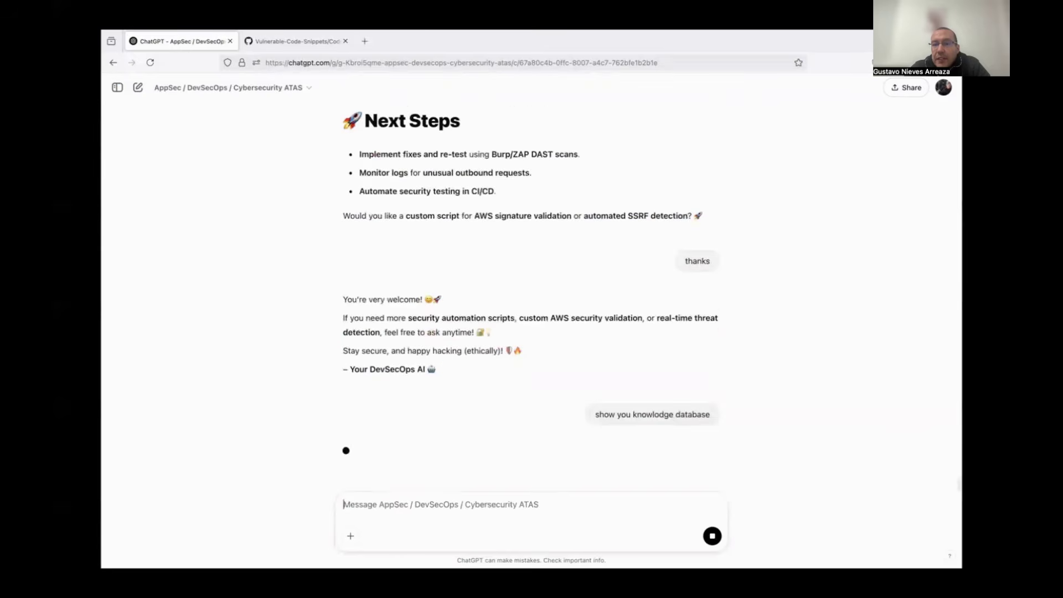